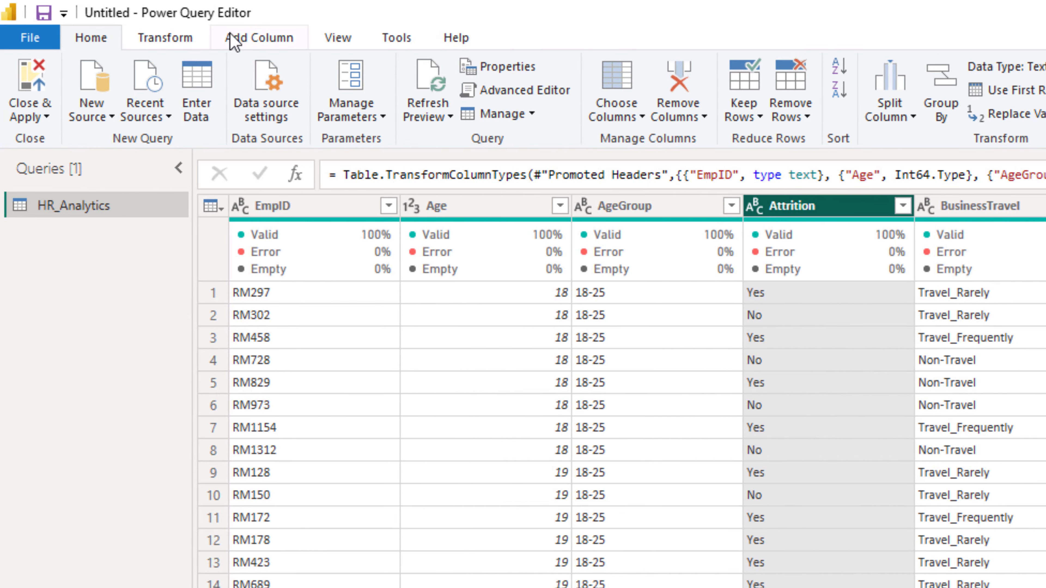
Step: Start a new conditional column in the HR_Analytics query and name it AttritionCount
left_click(237, 39)
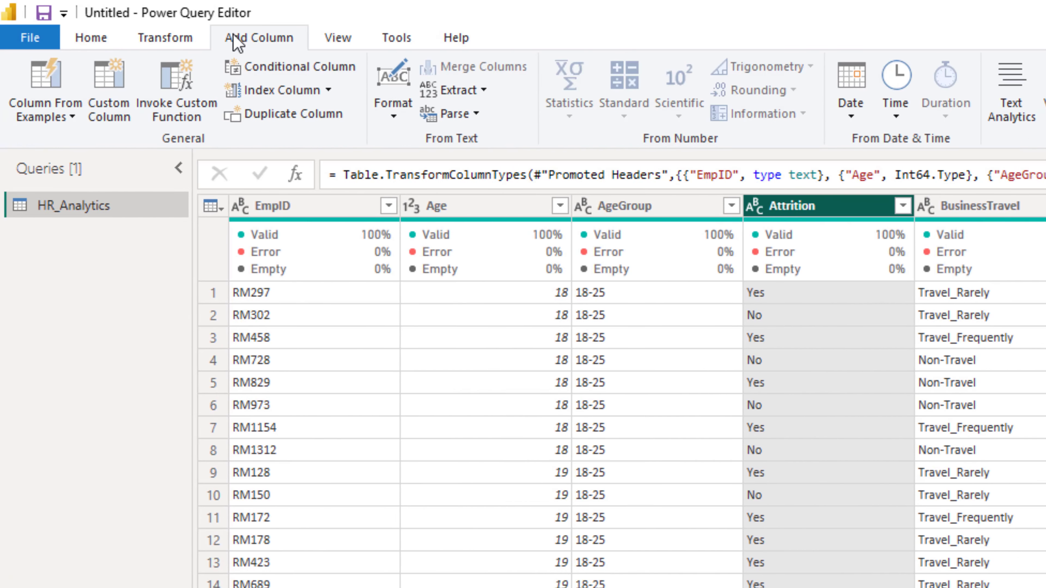
left_click(291, 70)
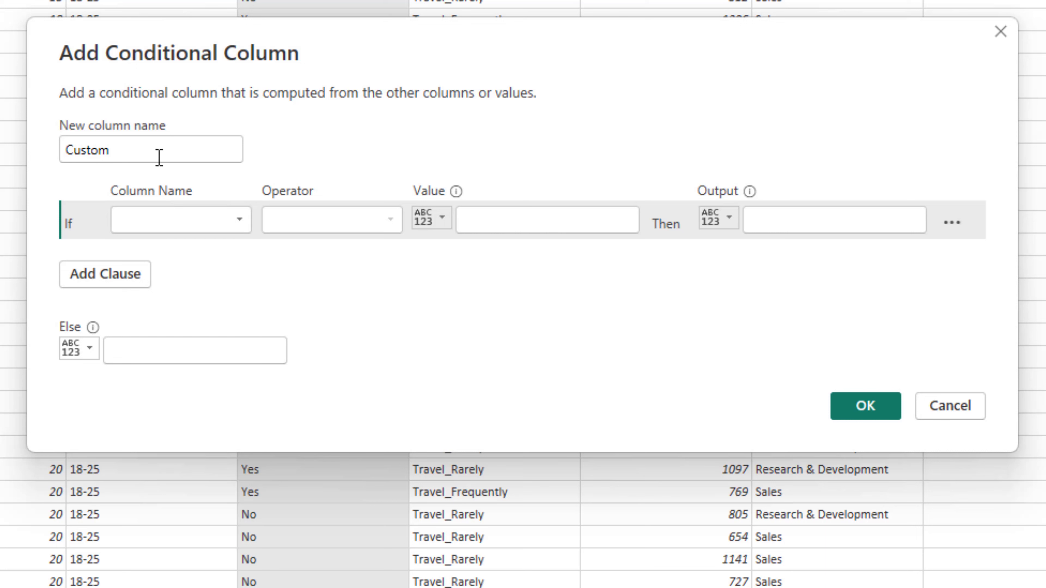
double_click(113, 150)
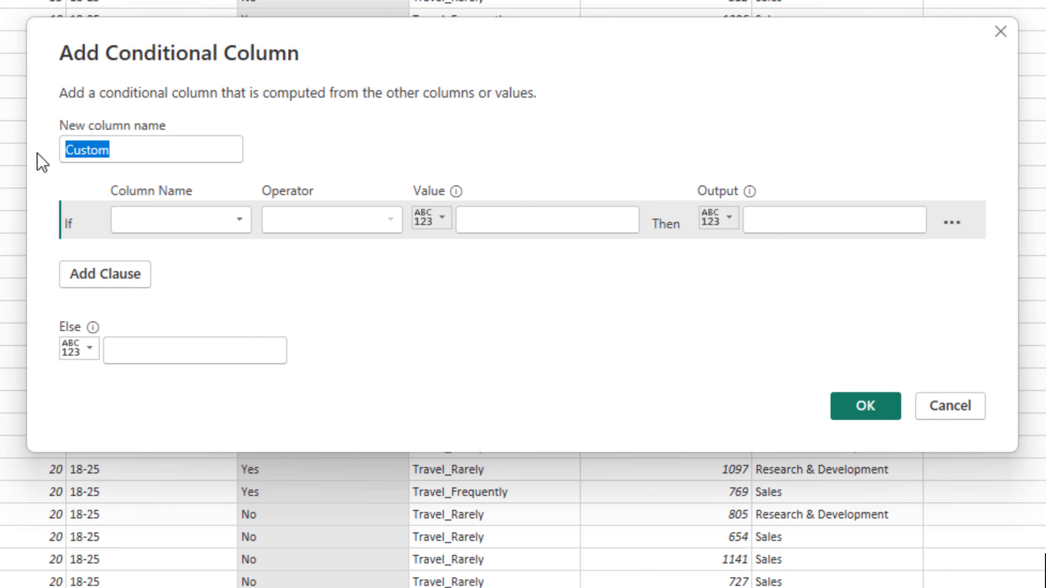
key("BackSpace")
type("A")
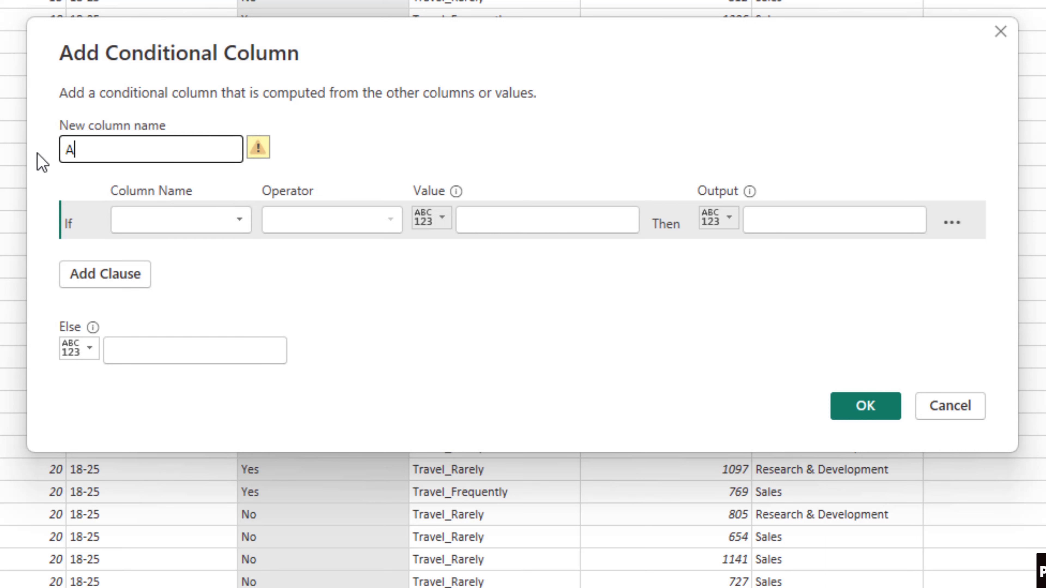
type("ttritionCountr")
Step: Define the rule so that AttritionCount outputs 1 if the Attrition column equals Yes
left_click(239, 224)
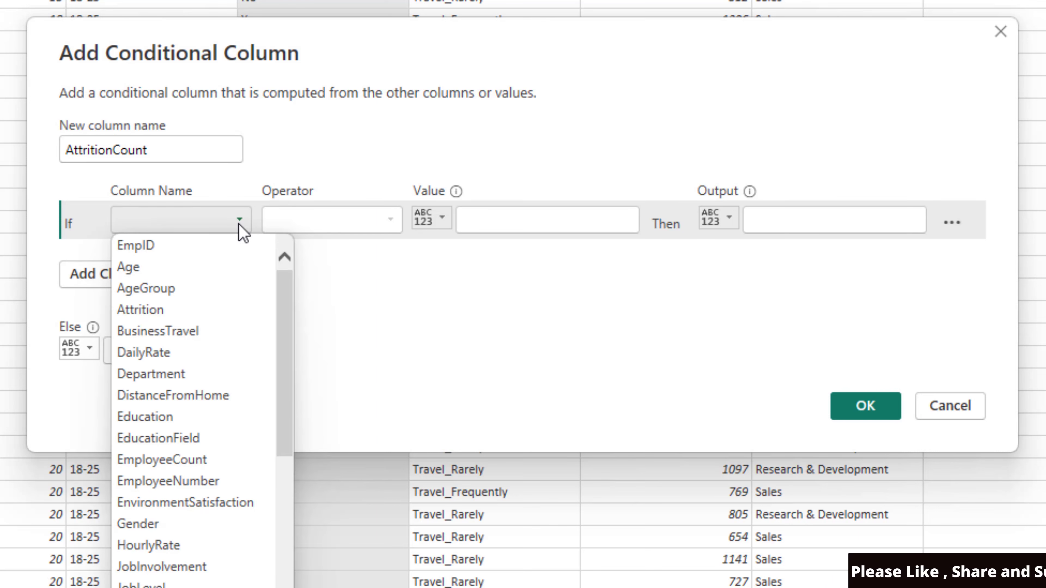
left_click(163, 314)
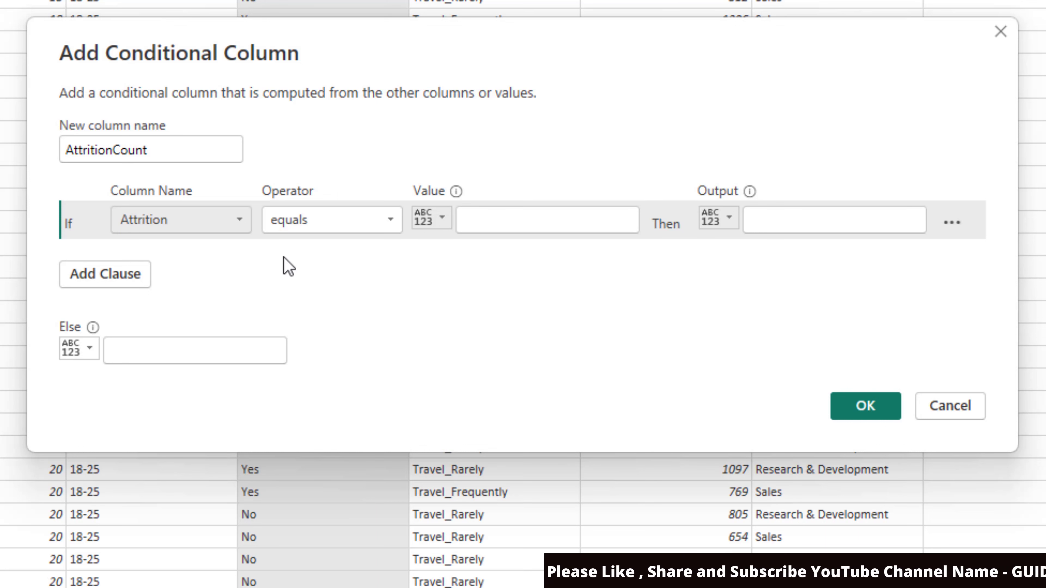
left_click(567, 220)
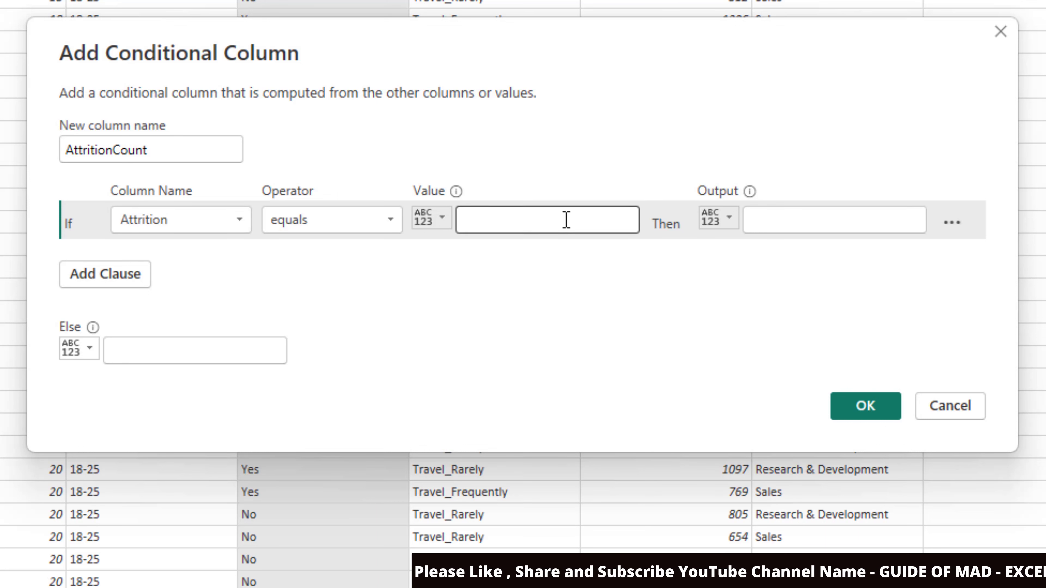
type("Yes")
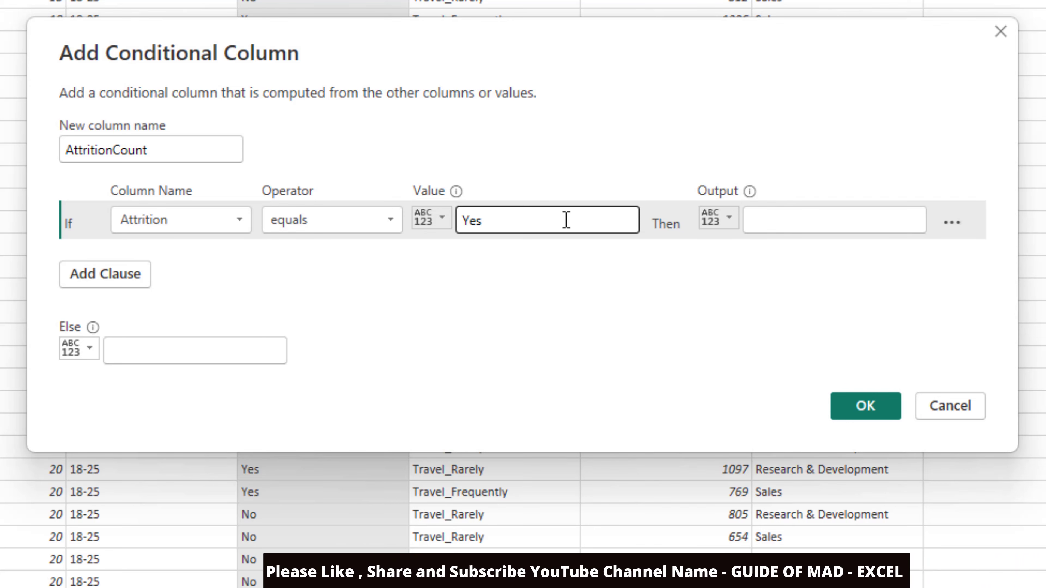
left_click(794, 224)
type("1")
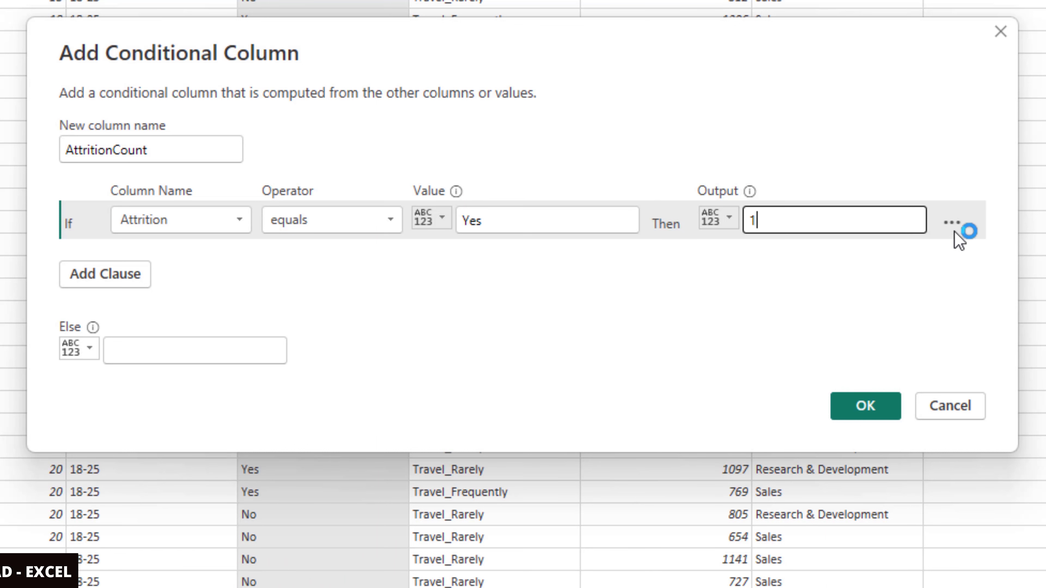
left_click(105, 273)
left_click(953, 264)
left_click(916, 315)
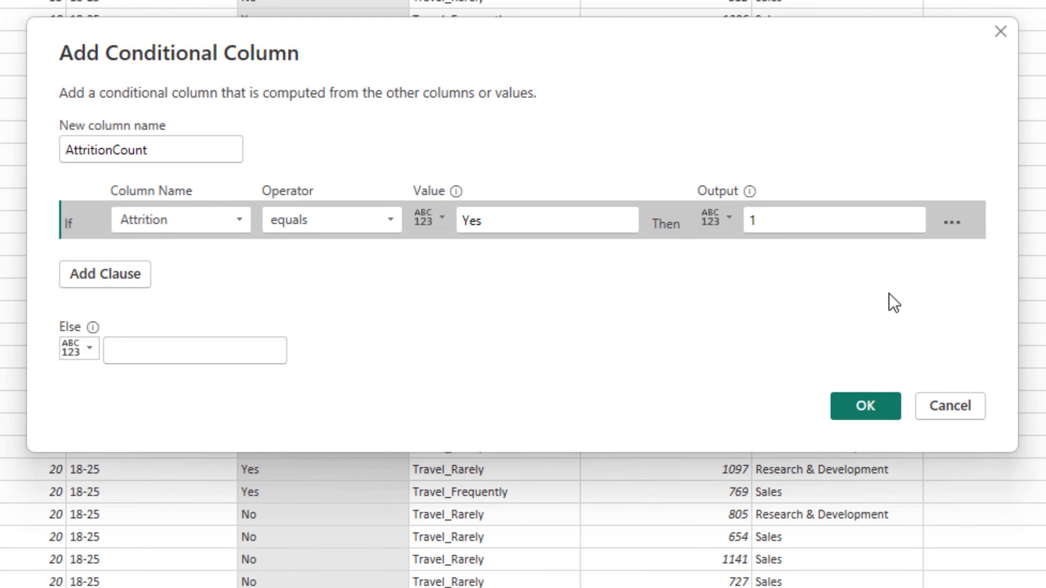
Step: Create the AttritionCount column from the defined rule, leaving the else value blank
left_click(861, 417)
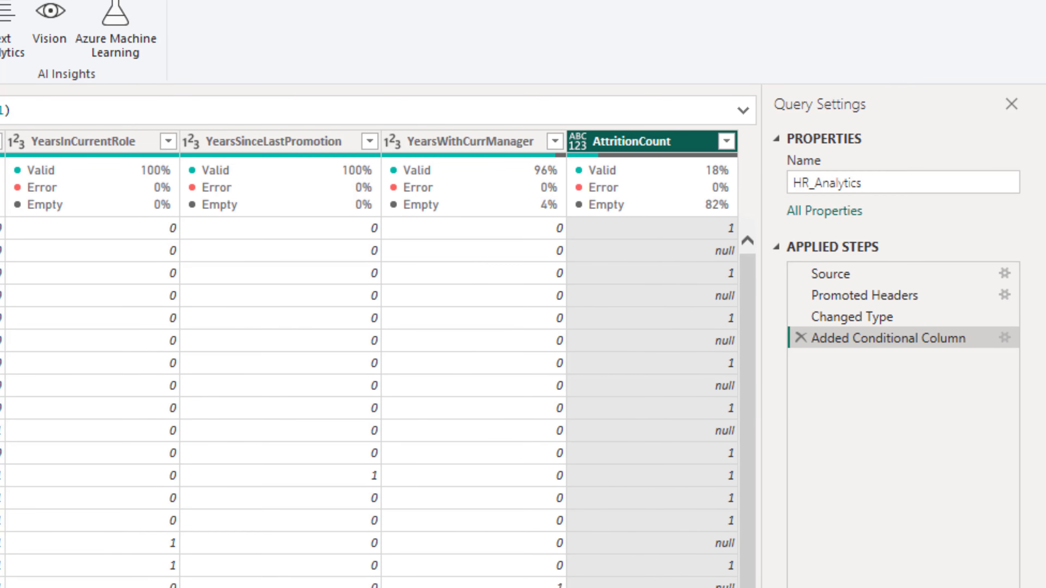
Step: Examine the distinct values in the BusinessTravel column for inconsistent spellings without applying a filter
scroll(379, 359, "left", 20)
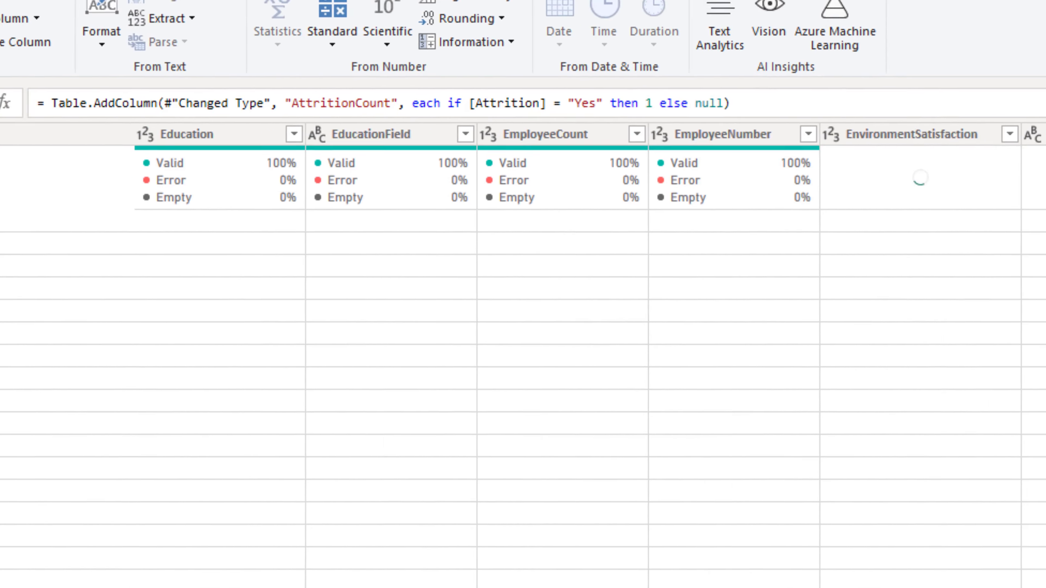
scroll(523, 355, "left", 10)
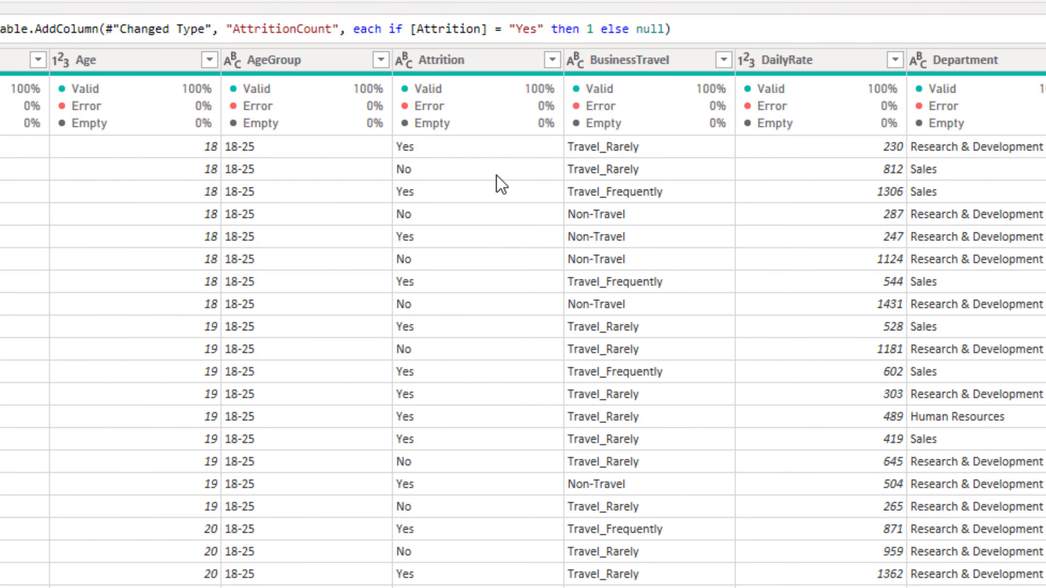
left_click(634, 59)
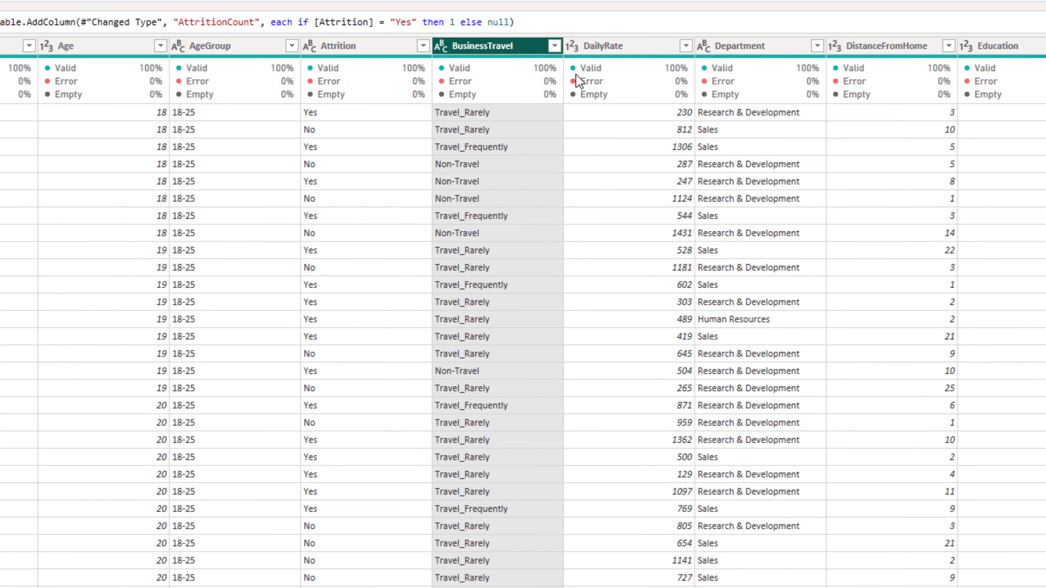
left_click(554, 49)
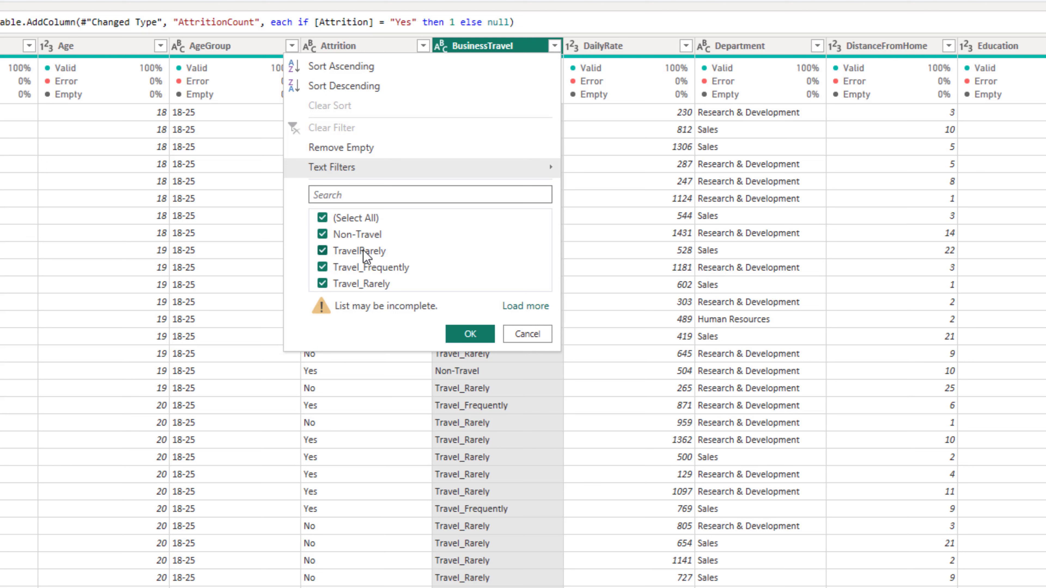
left_click(532, 332)
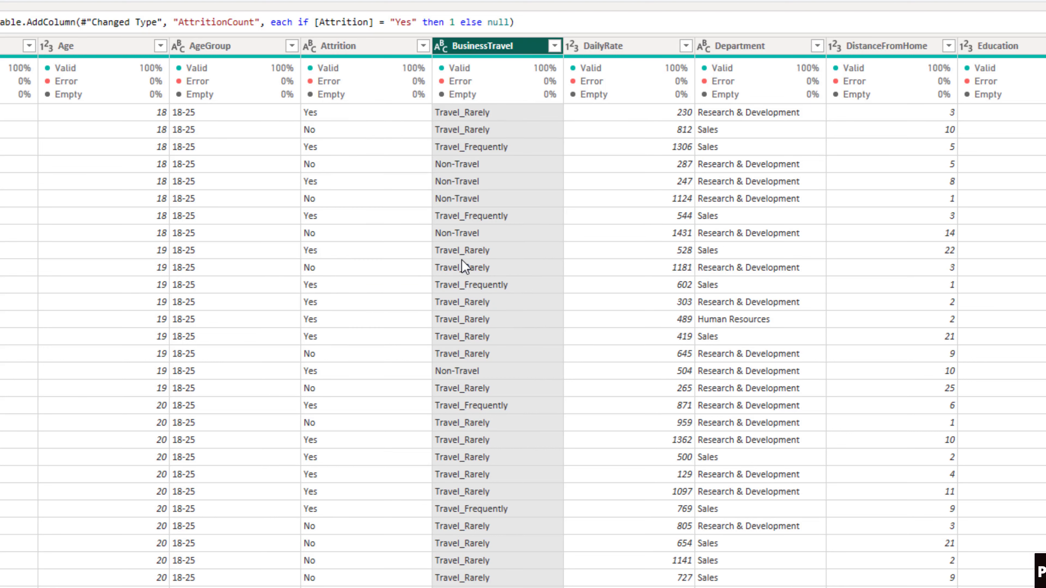
Step: Replace the value TravelRarely with Travel_Rarely in the BusinessTravel column and check the column's distinct values
left_click(466, 250)
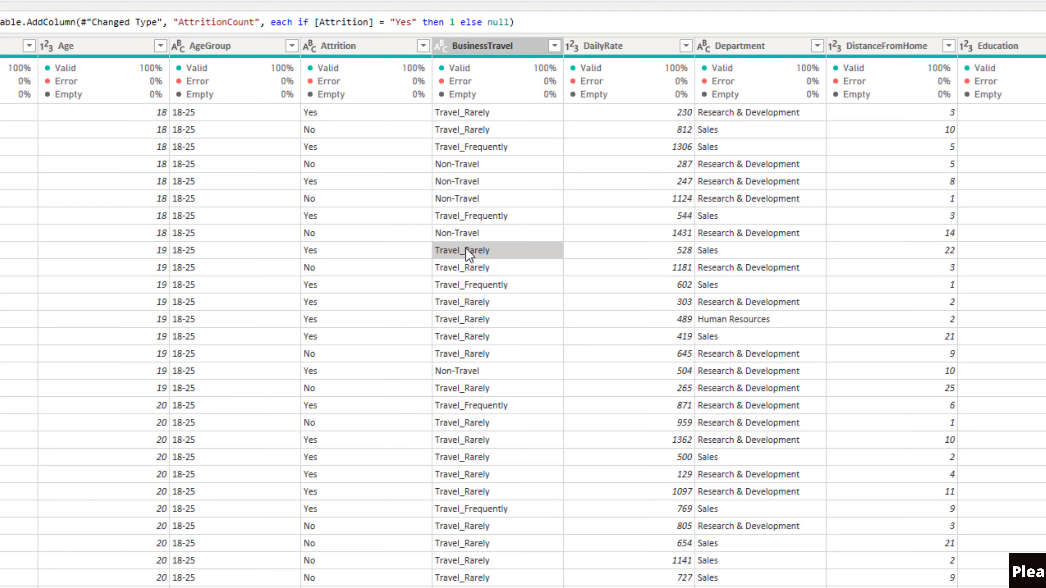
right_click(467, 249)
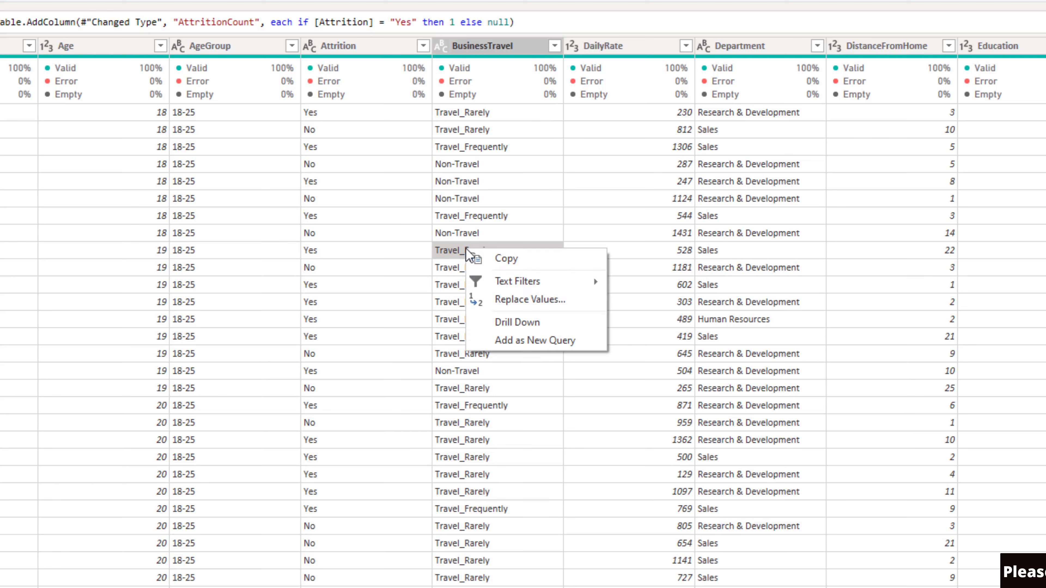
left_click(516, 303)
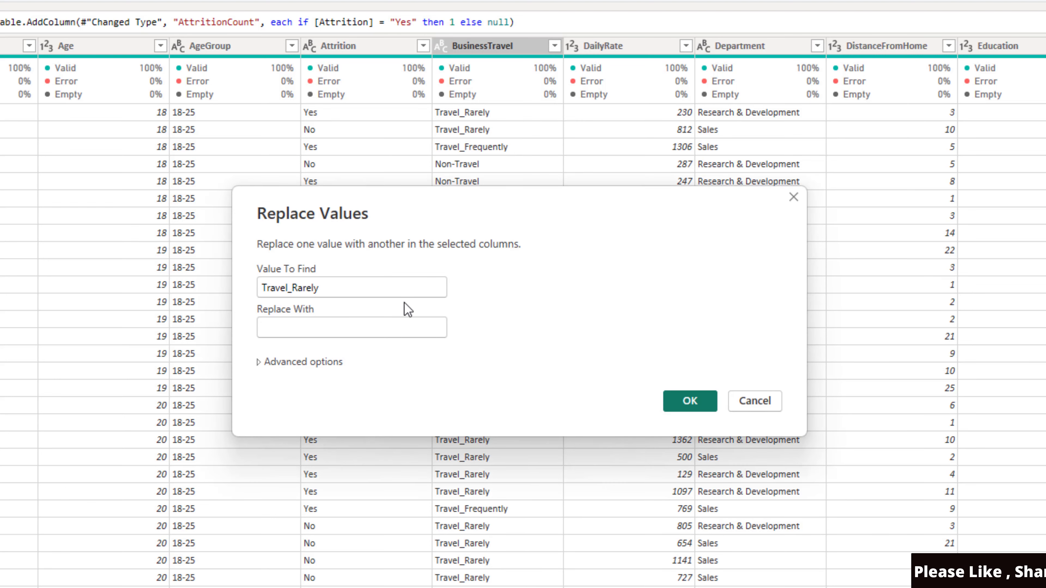
left_click(353, 289)
left_click_drag(320, 290, 246, 302)
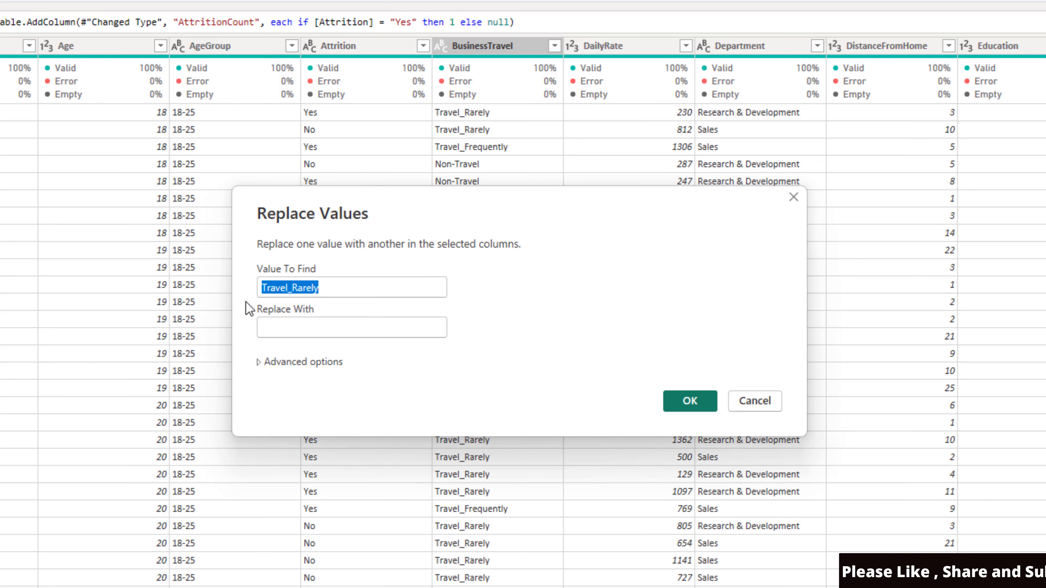
left_click(293, 288)
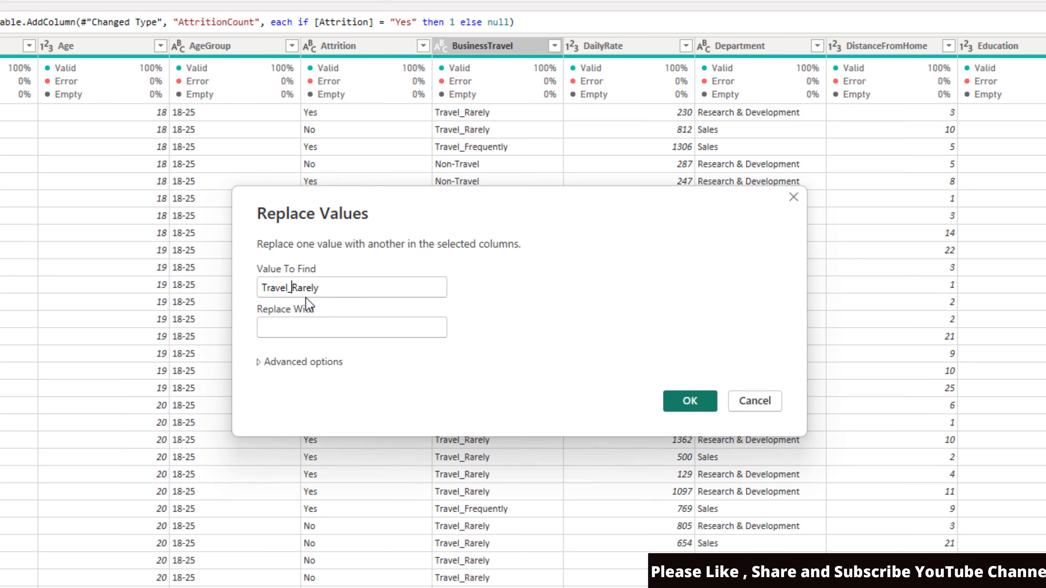
key("BackSpace")
left_click(285, 327)
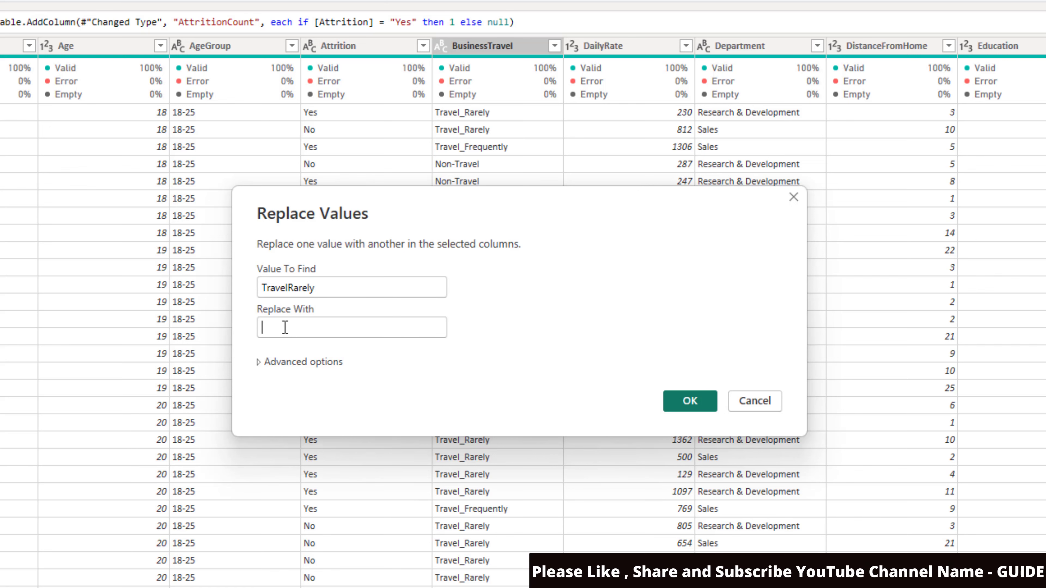
type("Travel_Rarely")
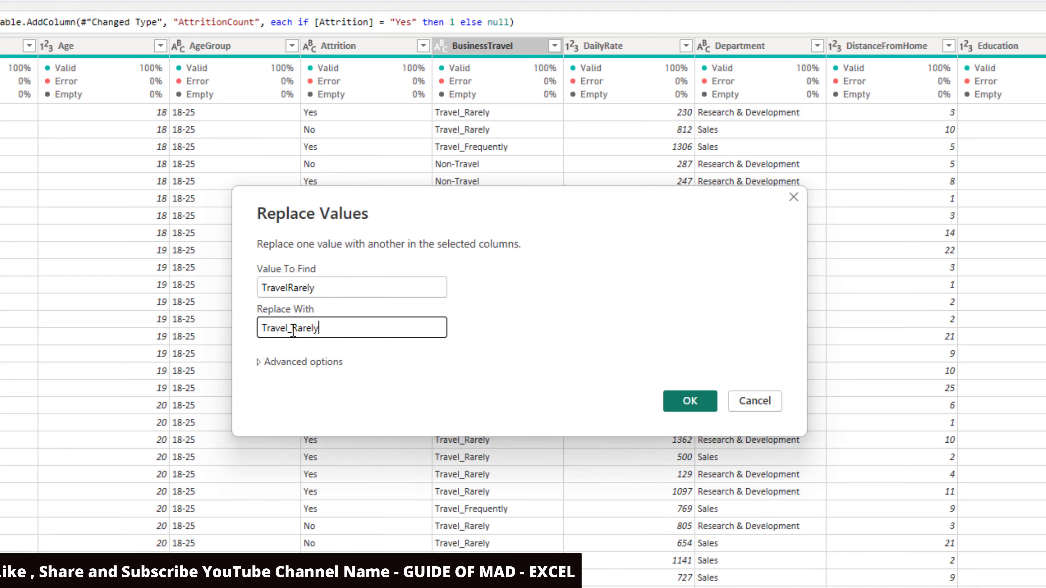
left_click(689, 400)
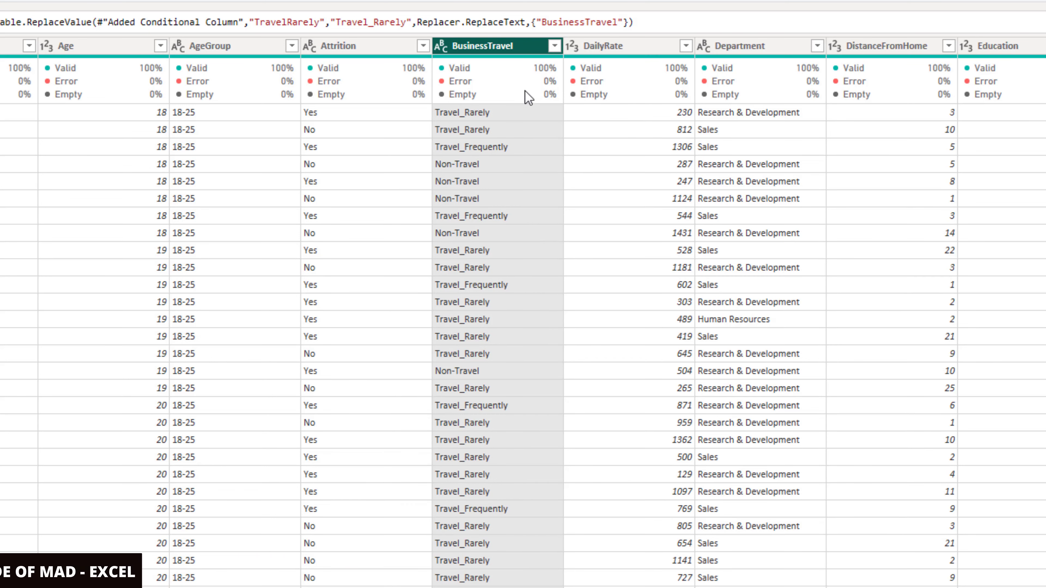
left_click(554, 45)
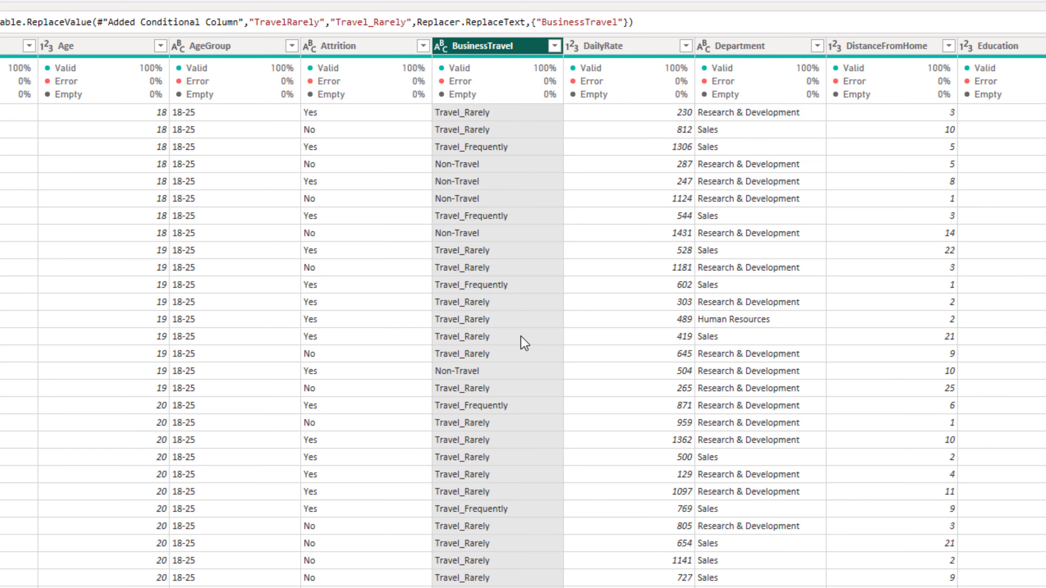
Step: Check the empty-value share of the YearsWithCurrManager column and sort that column in ascending order
left_click_drag(115, 587, 1013, 587)
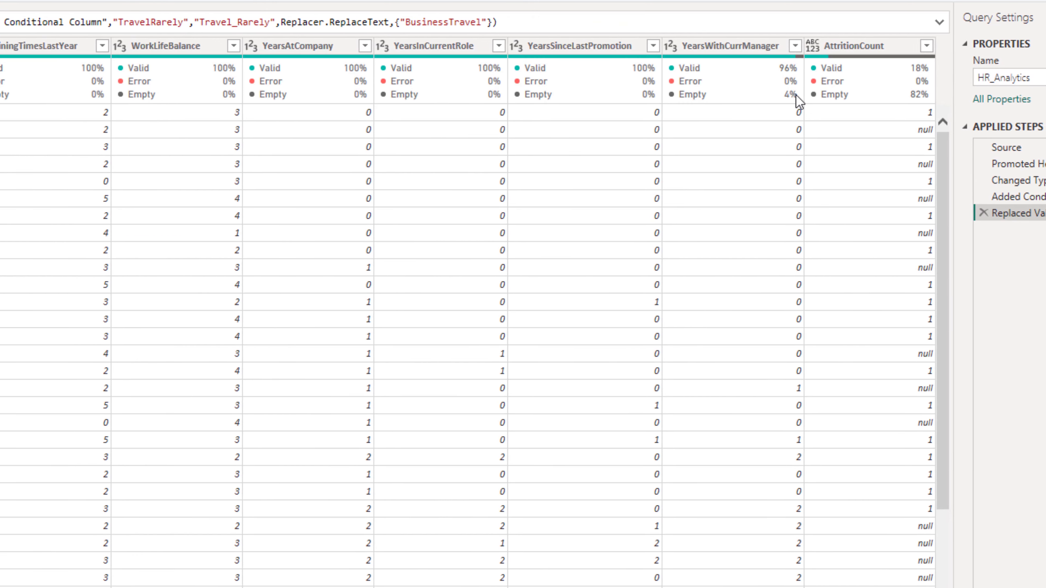
left_click(765, 48)
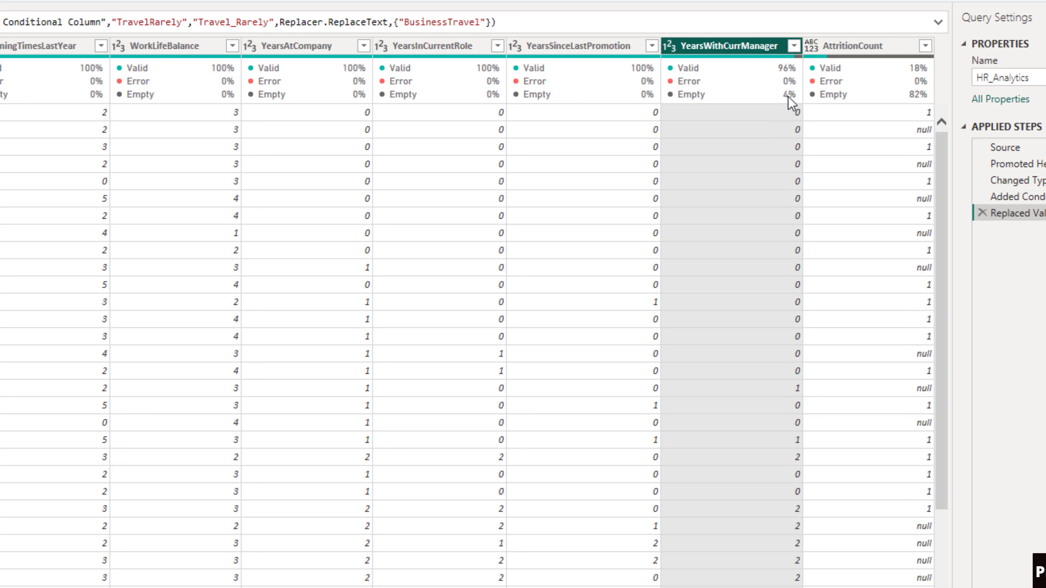
mouse_move(770, 101)
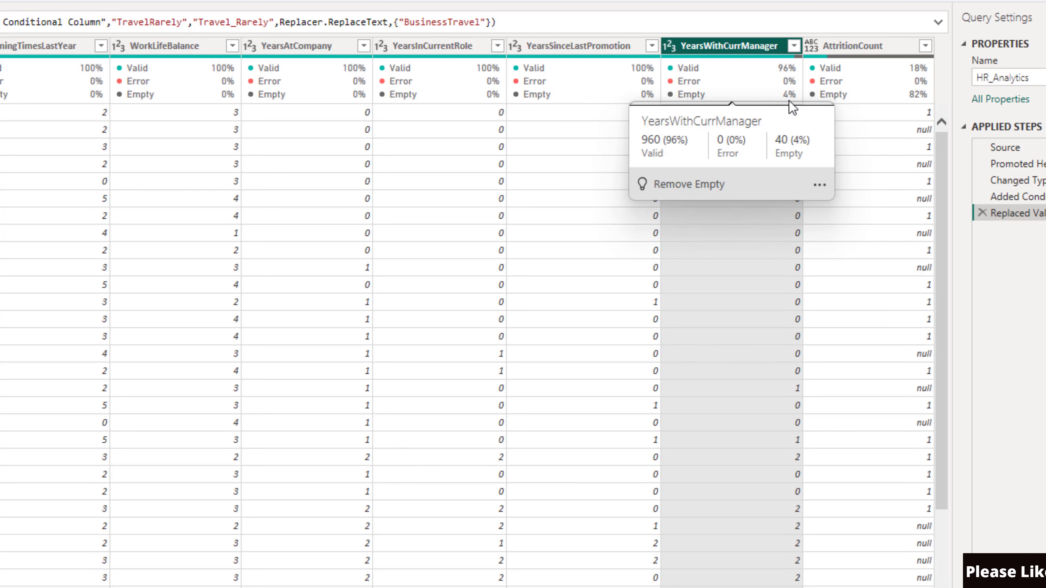
left_click(793, 45)
left_click(667, 82)
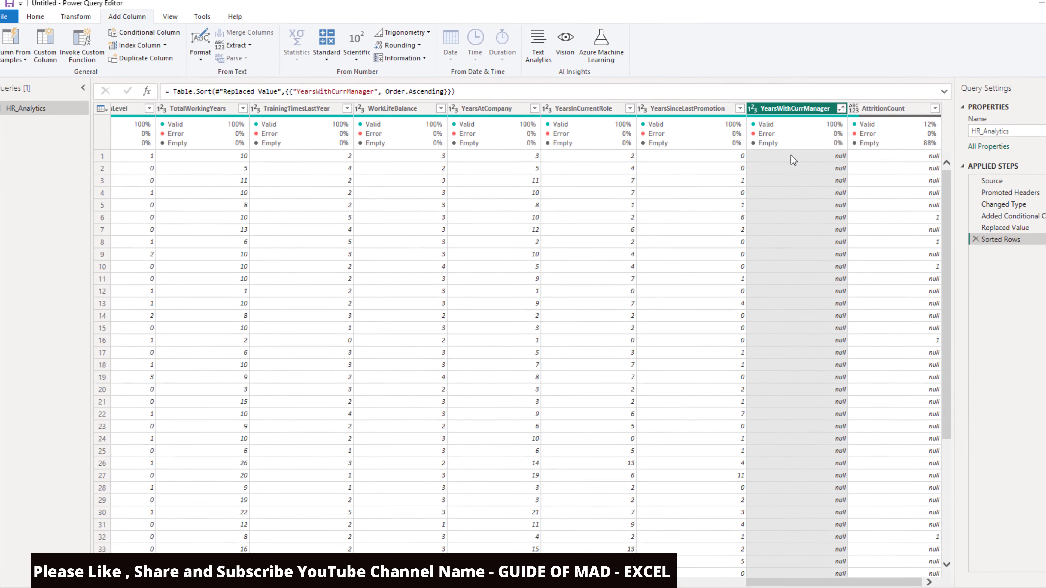
Step: Examine where the null rows end in the sorted YearsWithCurrManager column and review its column quality
scroll(814, 555, "down", 5)
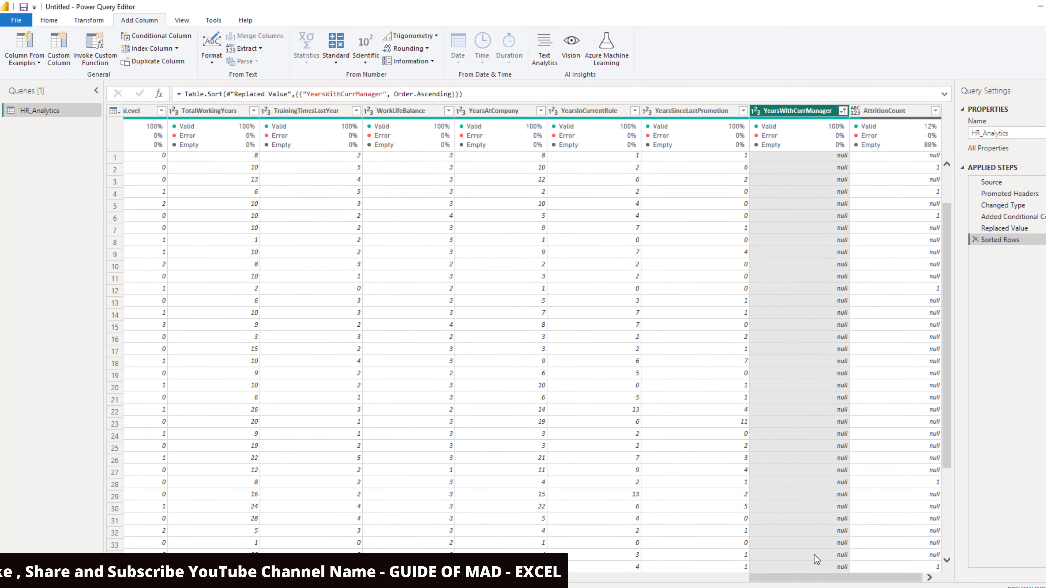
scroll(813, 543, "down", 1)
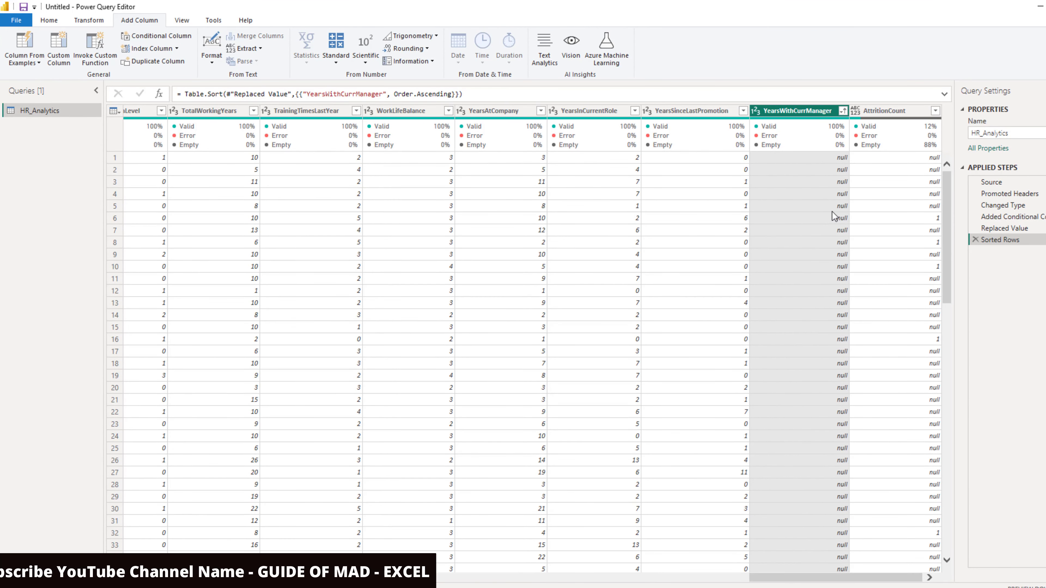
scroll(832, 214, "down", 1)
scroll(830, 238, "down", 12)
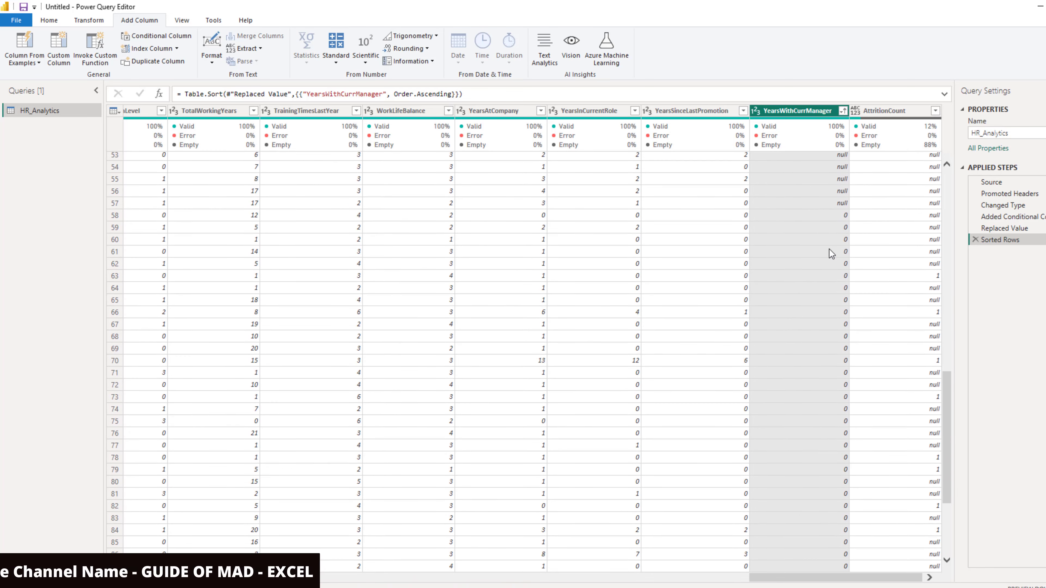
scroll(830, 250, "up", 20)
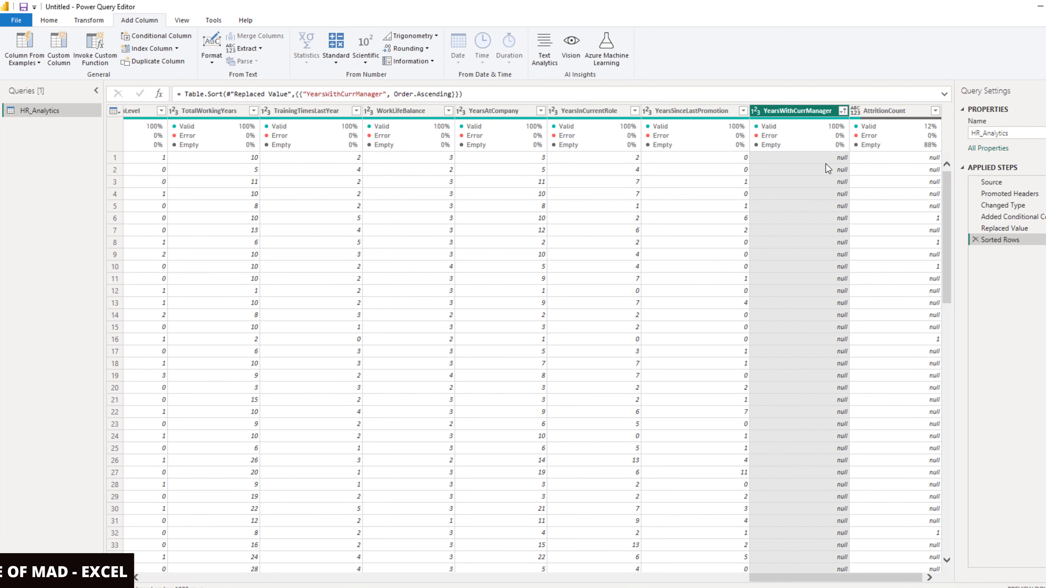
mouse_move(822, 139)
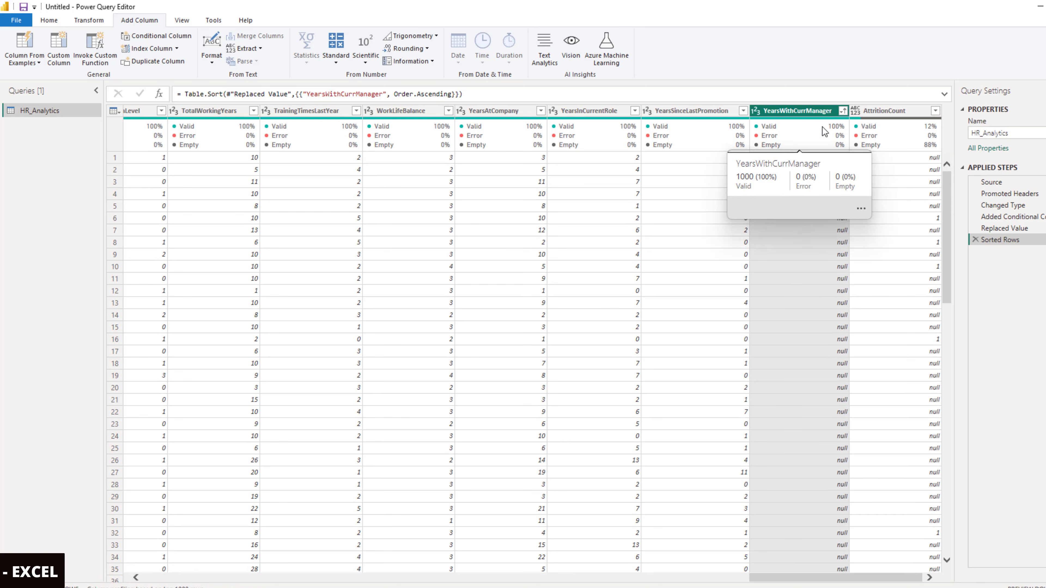
scroll(810, 262, "down", 14)
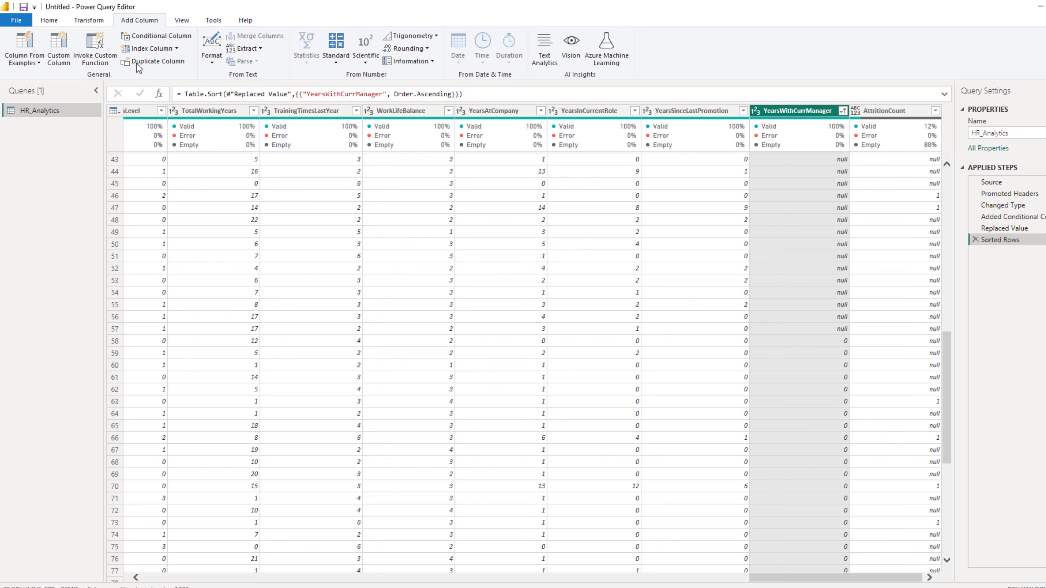
Step: Remove the top 57 rows of the sorted table to drop the null YearsWithCurrManager records
left_click(49, 20)
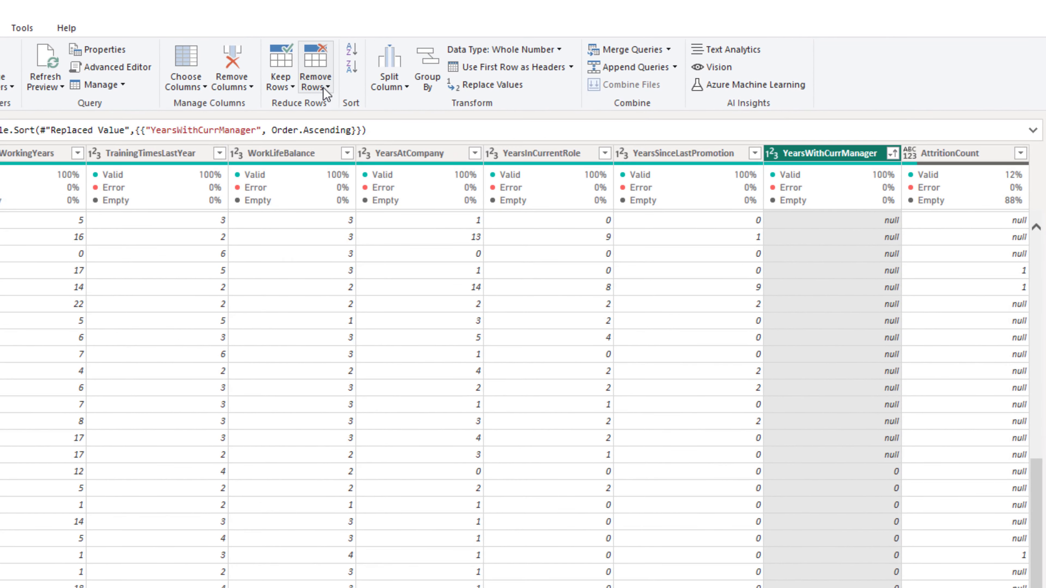
left_click(324, 87)
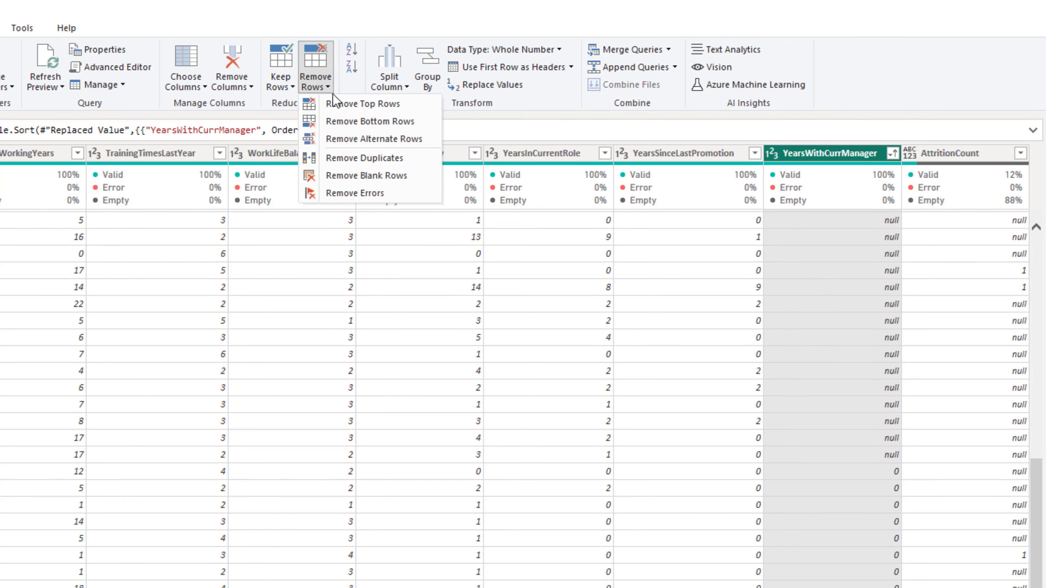
left_click(344, 105)
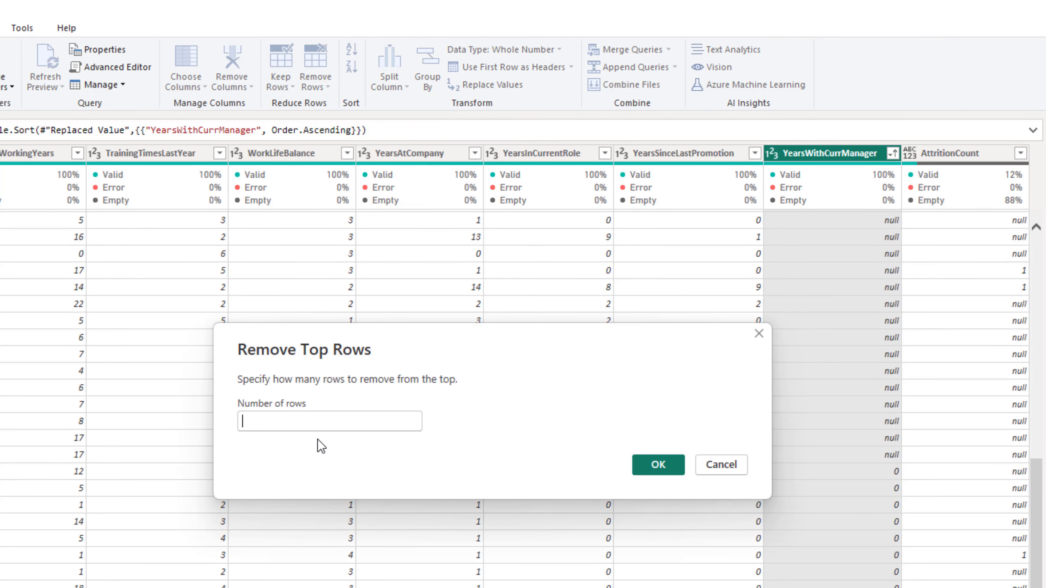
type("57")
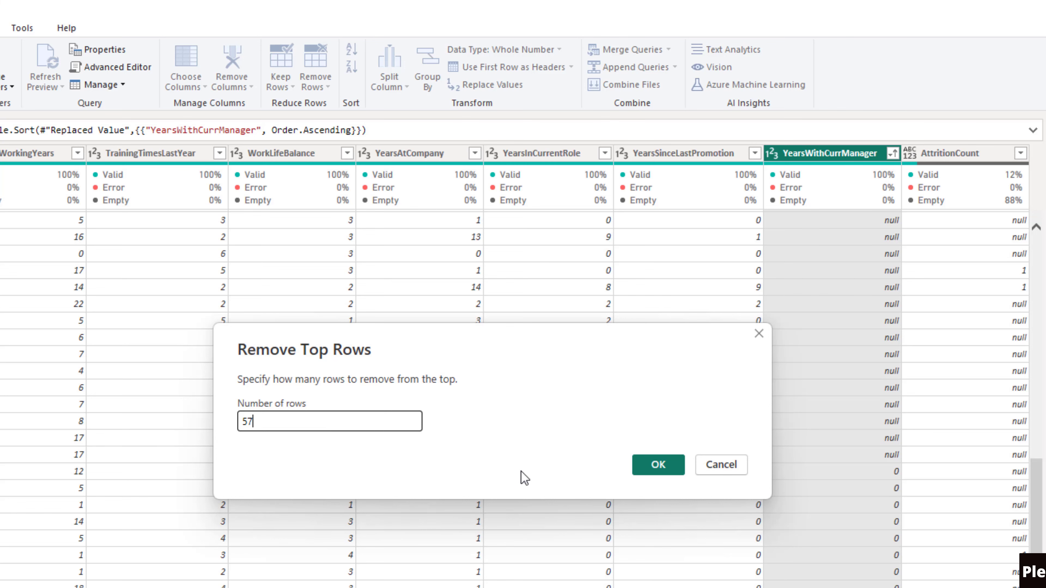
left_click(659, 471)
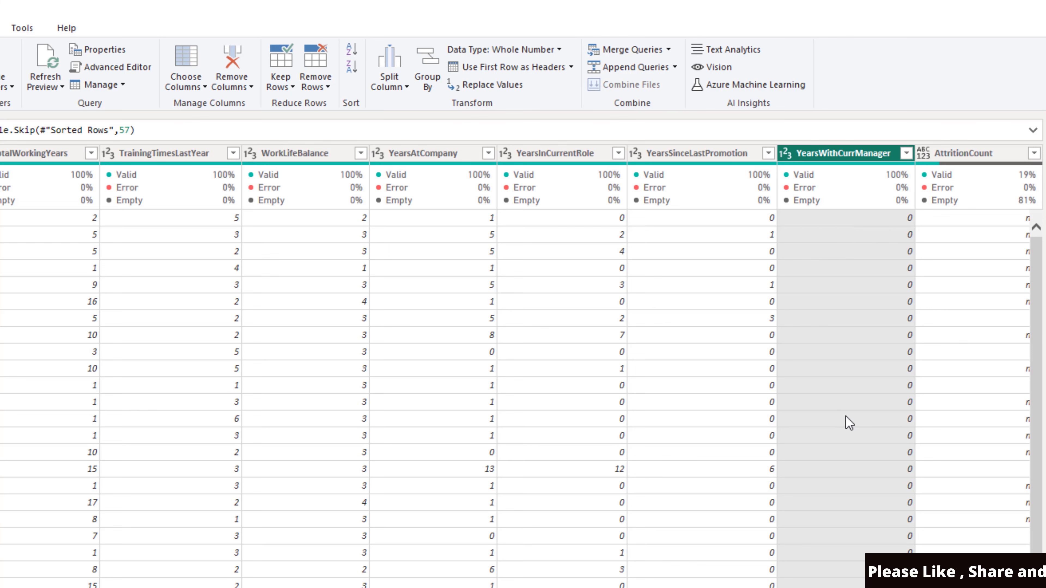
Step: Change the data type of the AttritionCount column to Whole Number
scroll(523, 367, "left", 10)
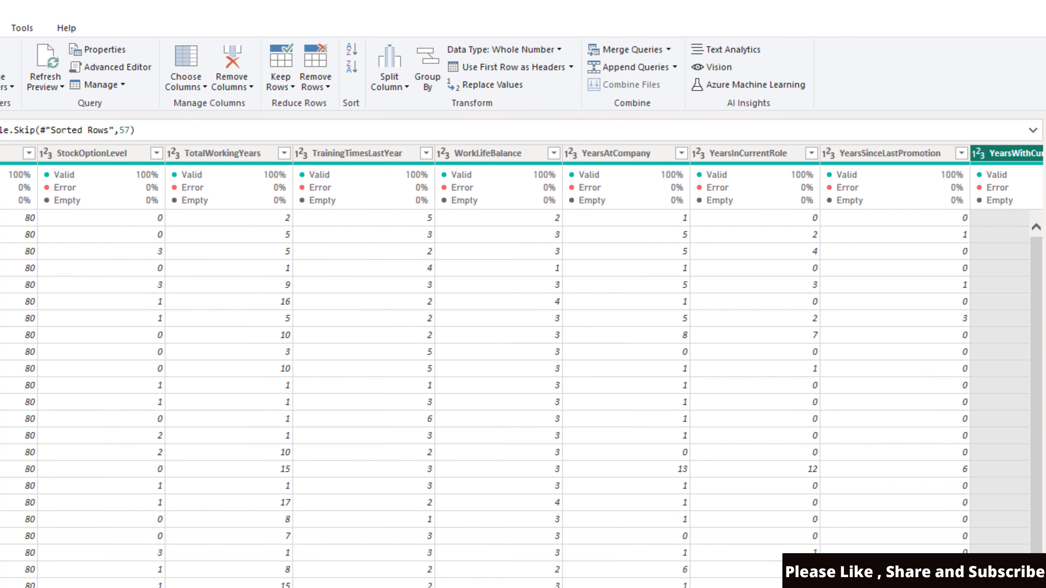
scroll(523, 366, "right", 10)
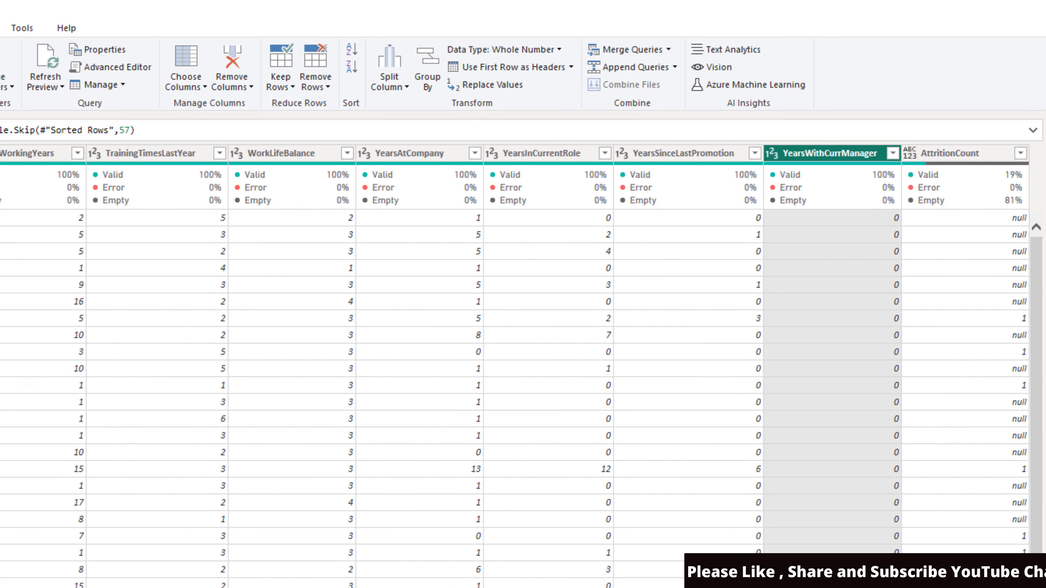
scroll(523, 366, "left", 10)
scroll(523, 366, "right", 10)
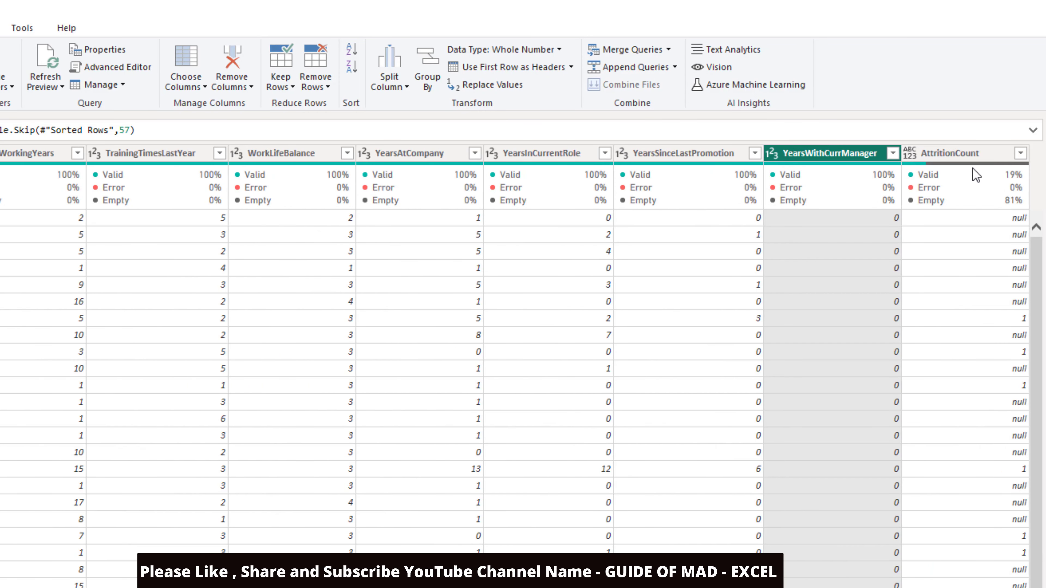
left_click(964, 152)
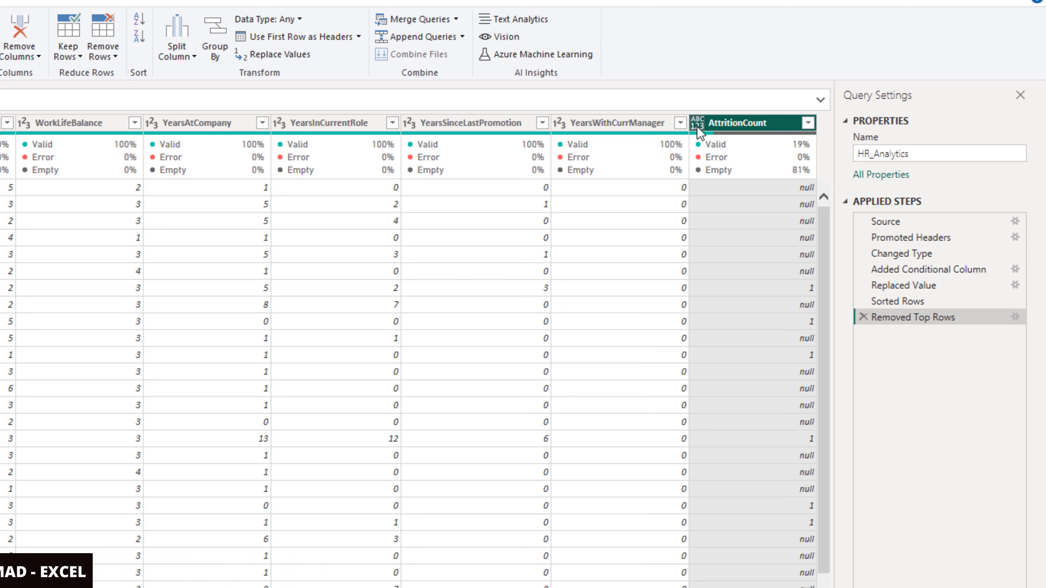
left_click(697, 127)
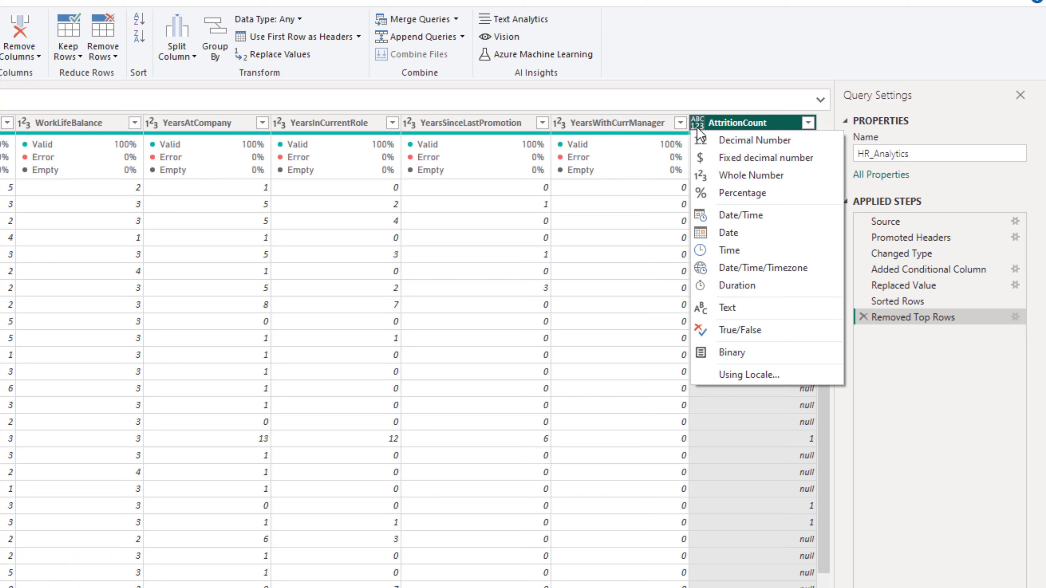
left_click(741, 177)
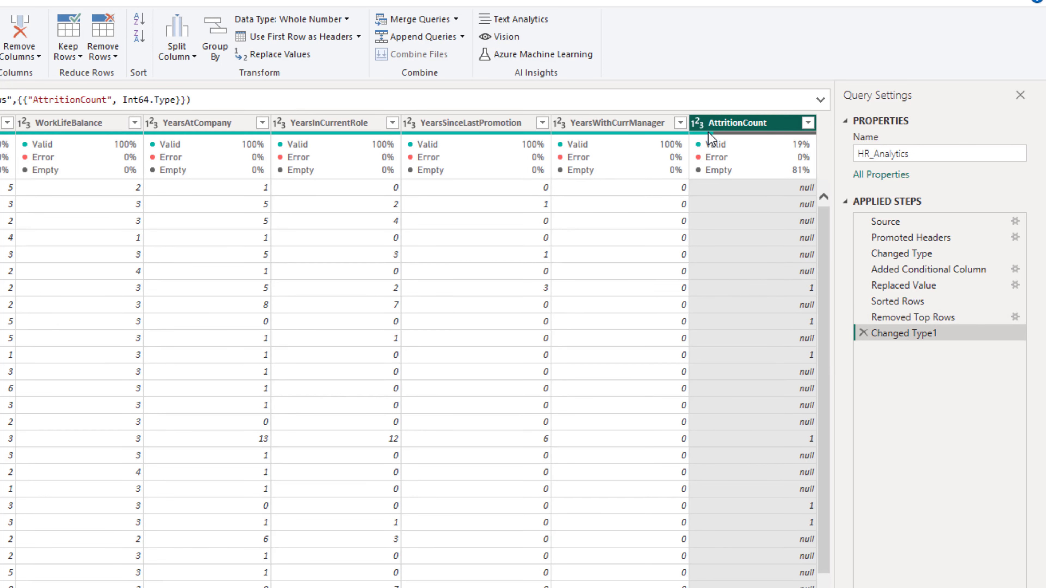
left_click(696, 125)
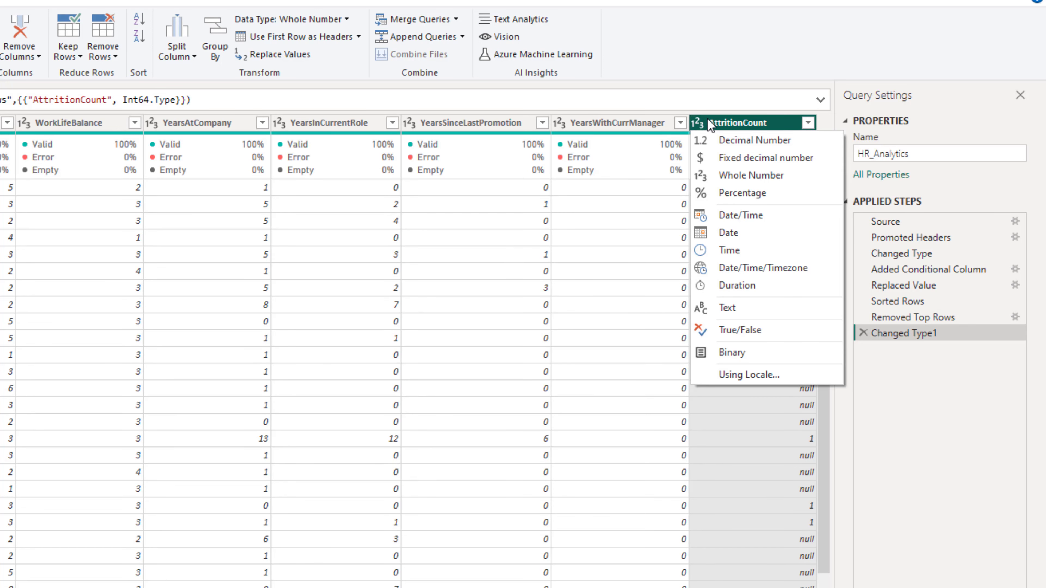
left_click(662, 230)
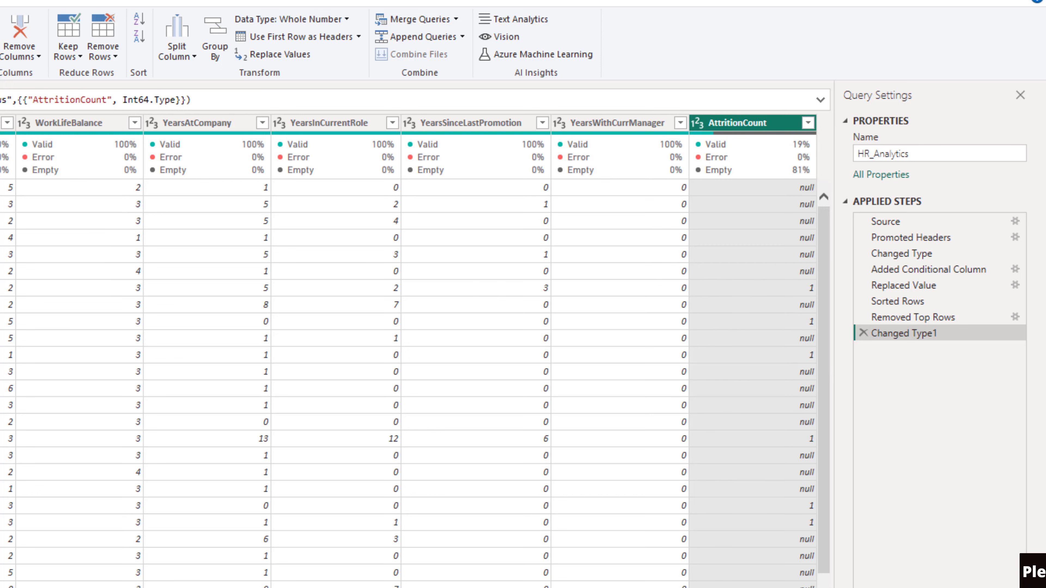
Step: Apply the query changes and close the Power Query Editor to load HR_Analytics into the report
left_click(170, 21)
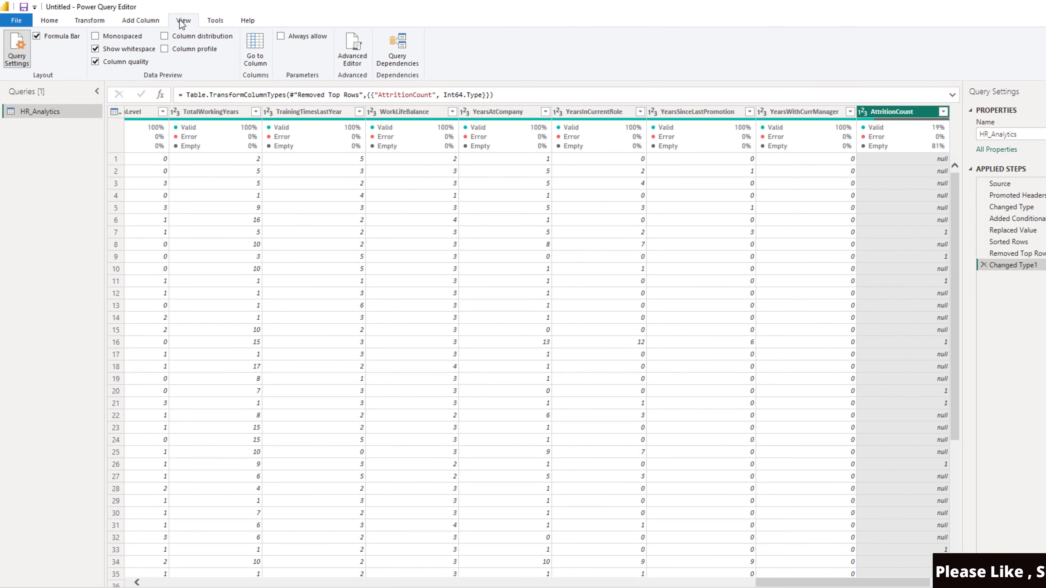
left_click(99, 21)
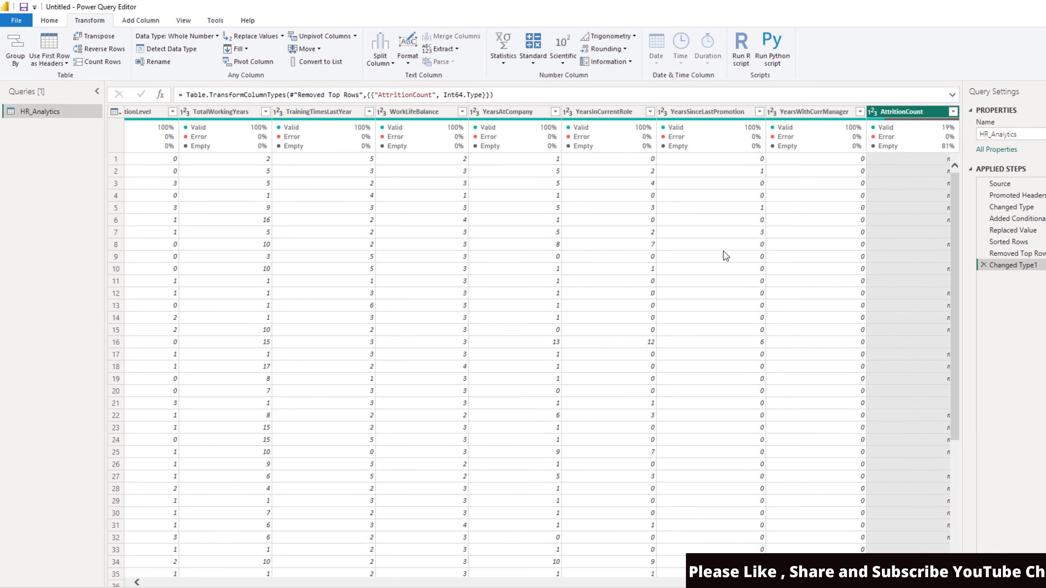
left_click_drag(809, 582, 99, 576)
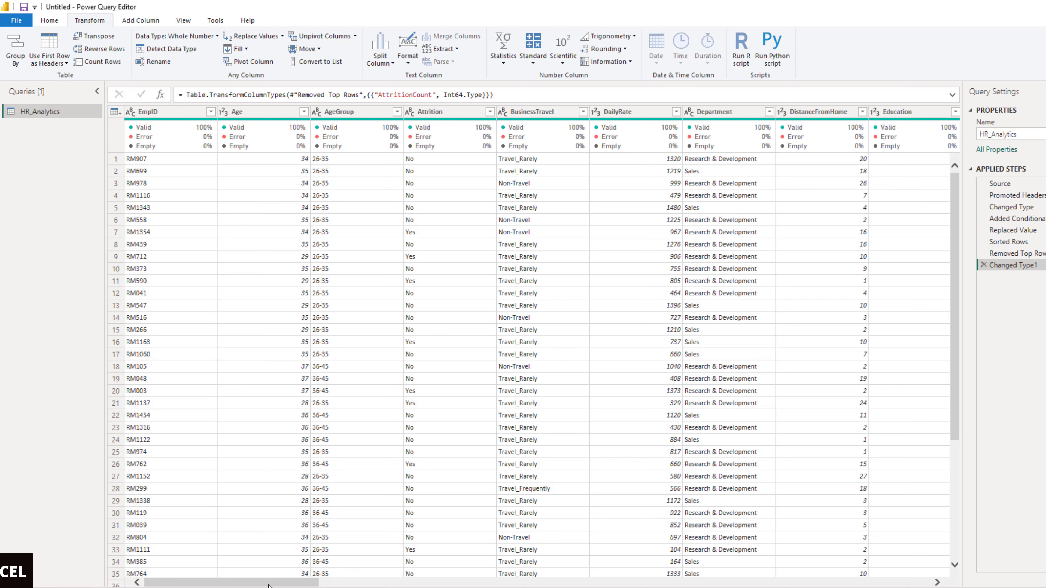
left_click(49, 20)
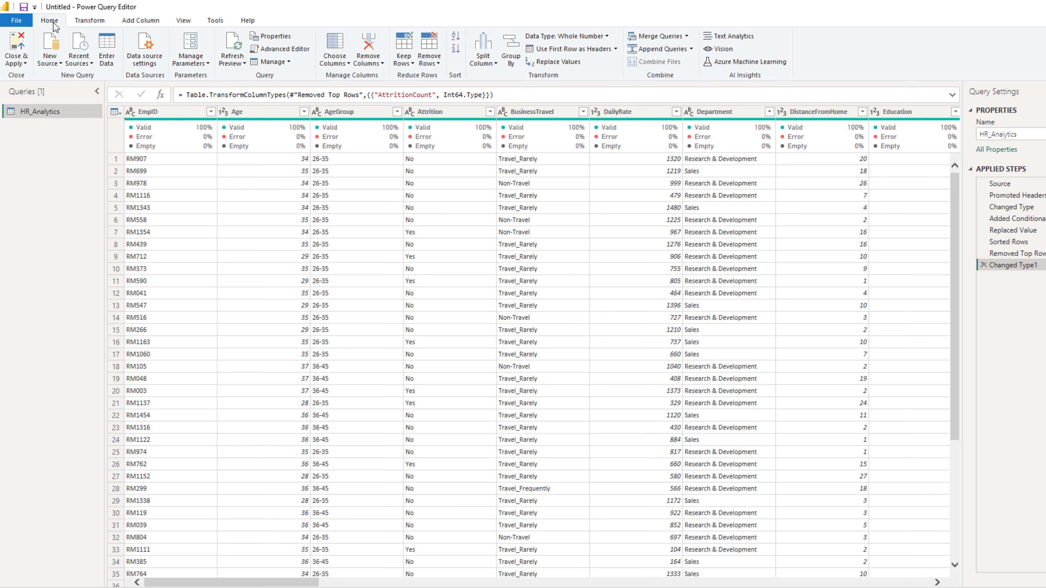
left_click(20, 66)
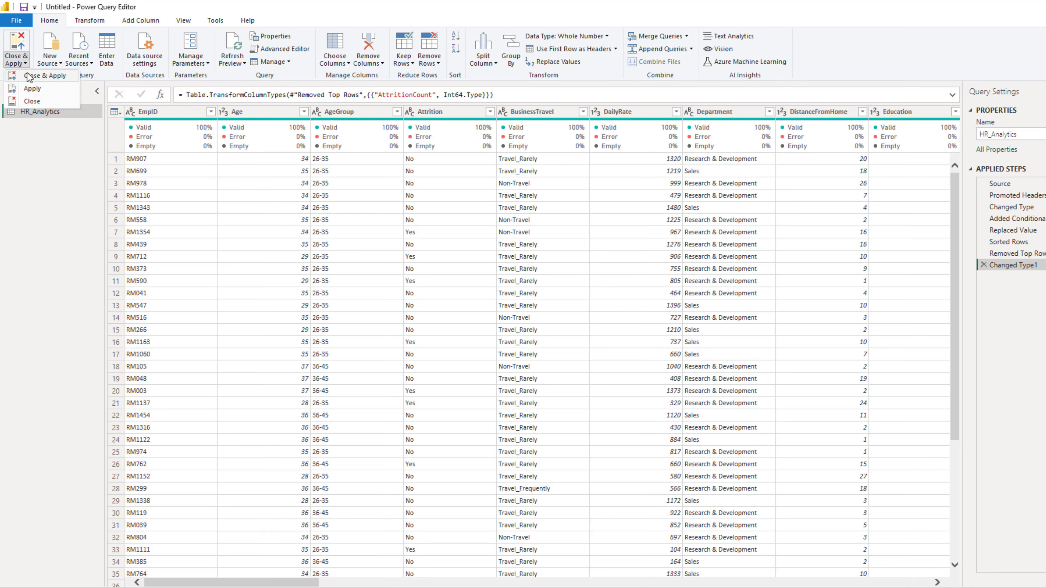
left_click(33, 77)
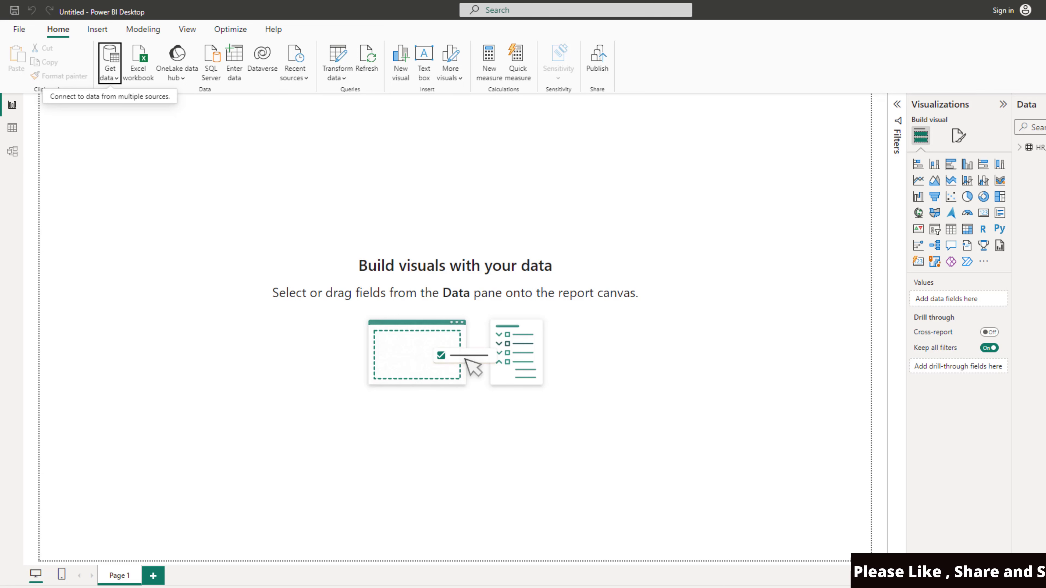
Step: View the finished FIRST DASHBOARD HR report for reference, and return to the untitled report to check the HR_Analytics fields
mouse_move(723, 584)
left_click(692, 567)
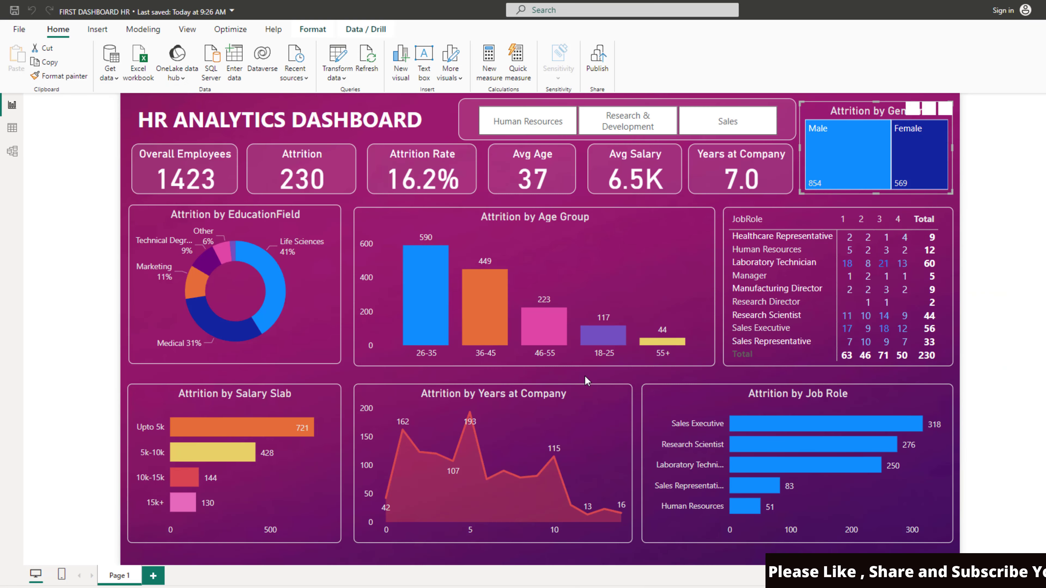
key("alt+Tab")
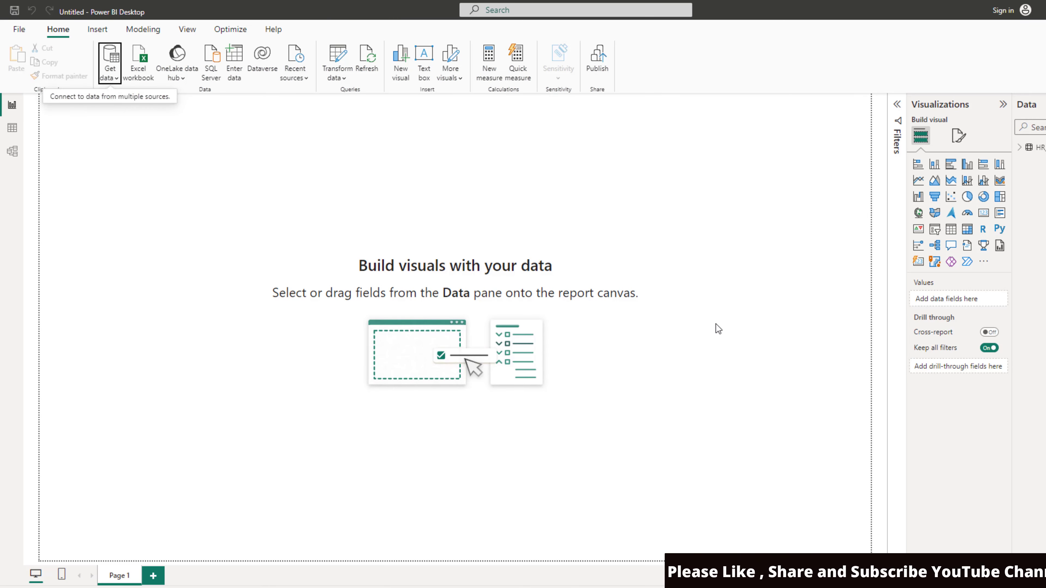
left_click(1019, 148)
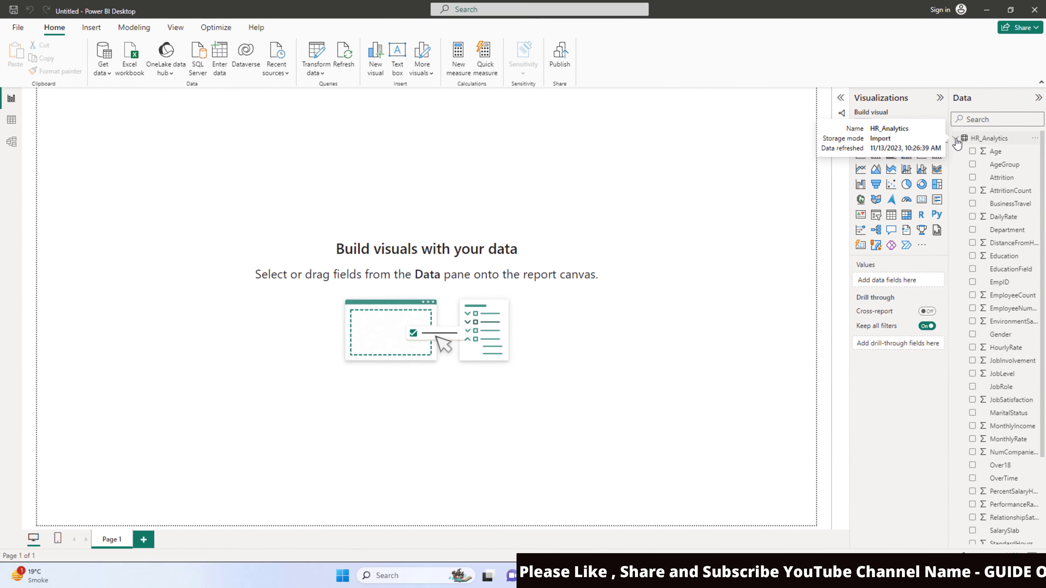
left_click(955, 139)
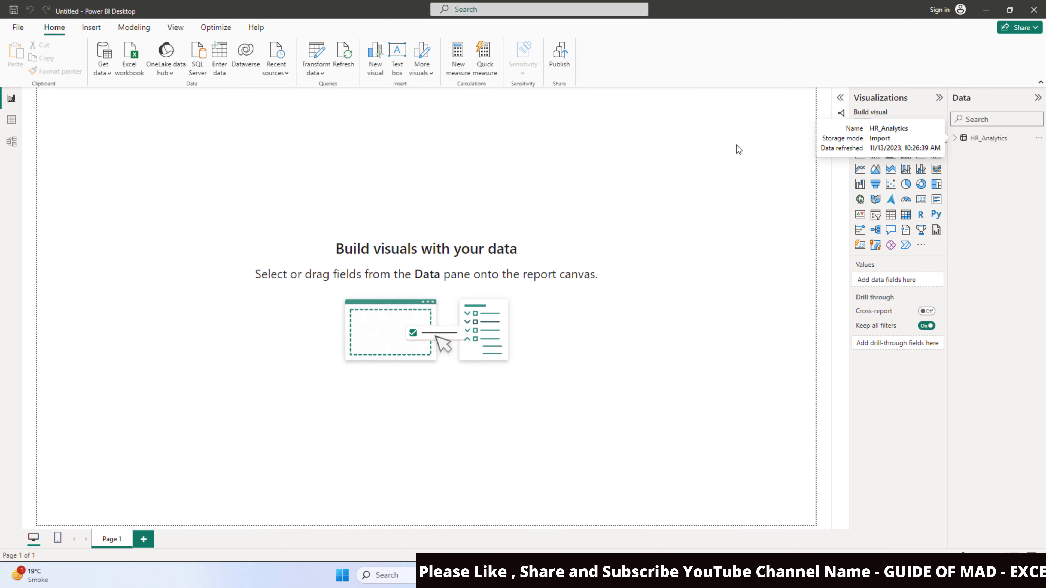
Step: Set the background-blue image as the report page's canvas background with 0% transparency
left_click(897, 126)
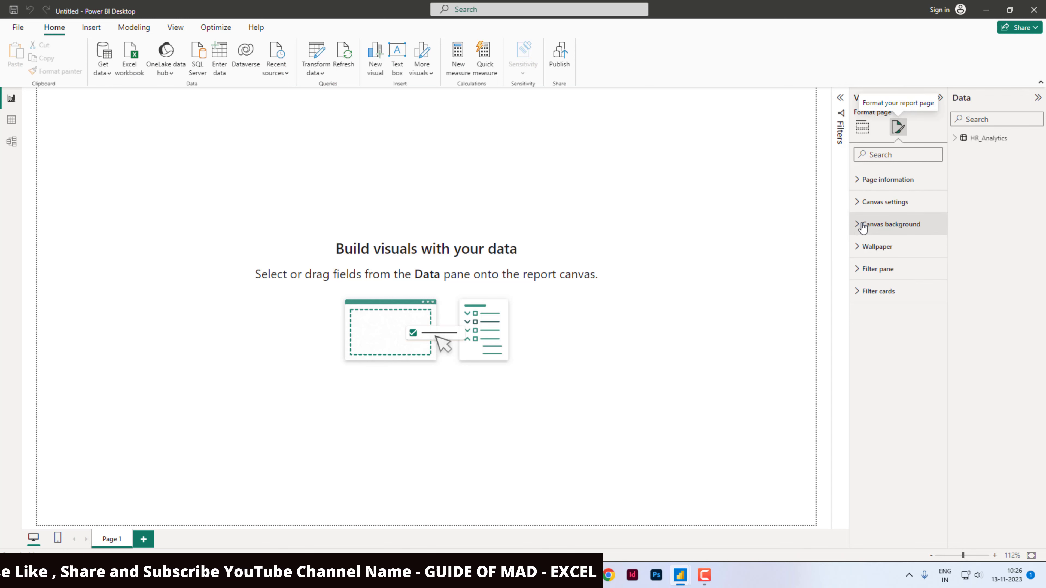
left_click(857, 225)
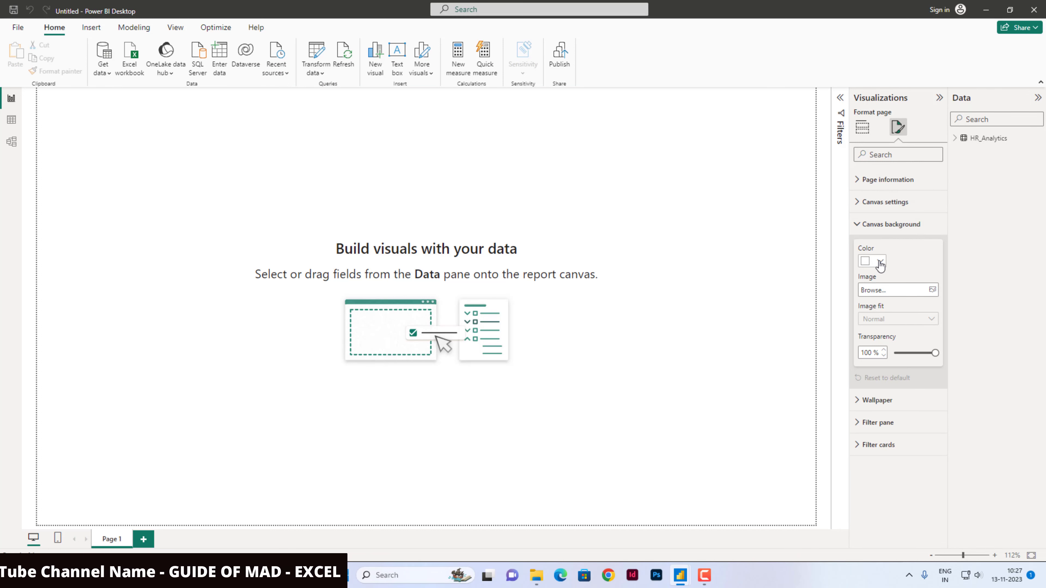
left_click(921, 296)
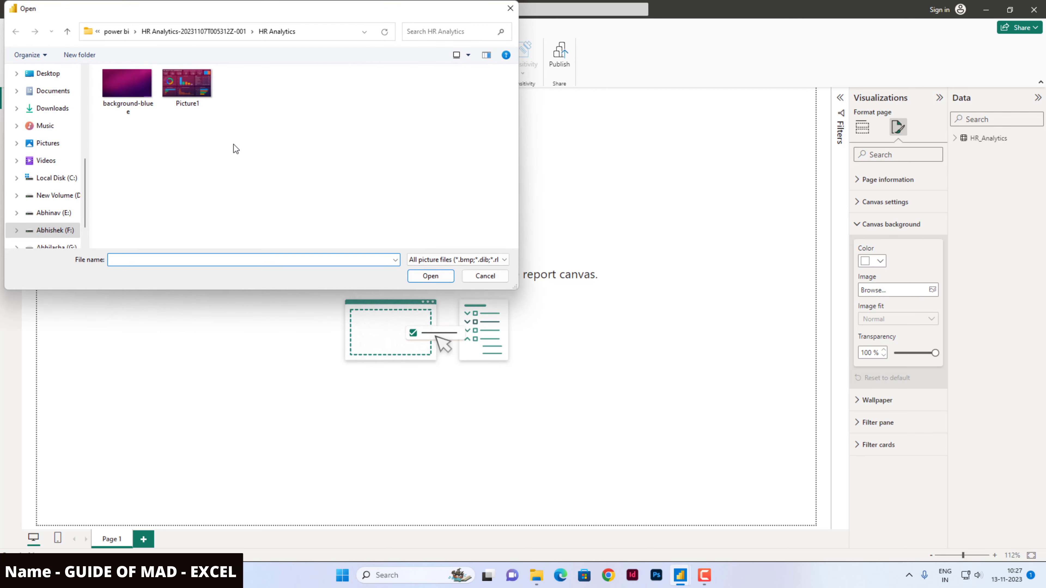
left_click(124, 101)
left_click(430, 276)
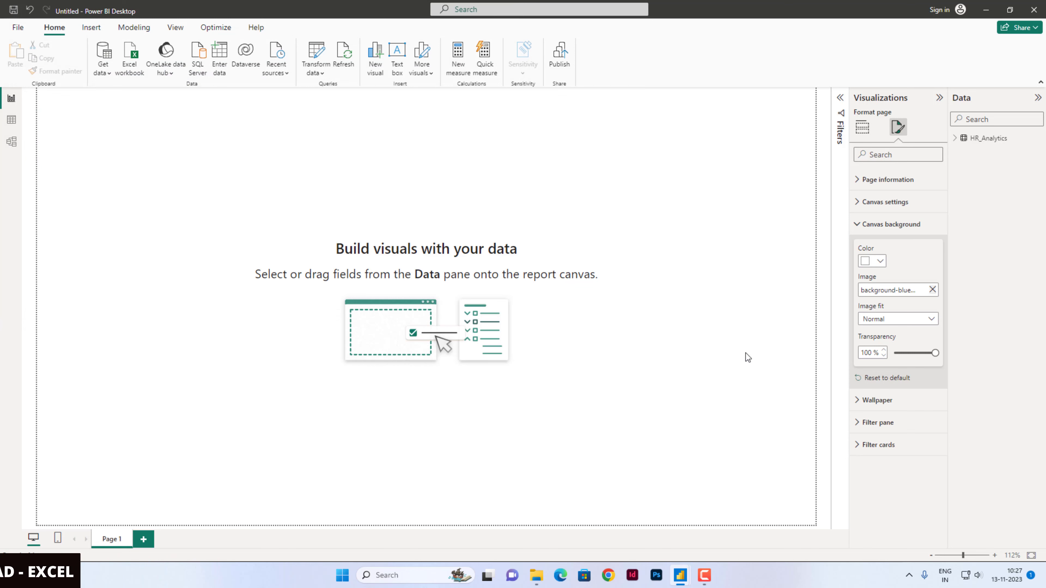
left_click_drag(934, 353, 854, 355)
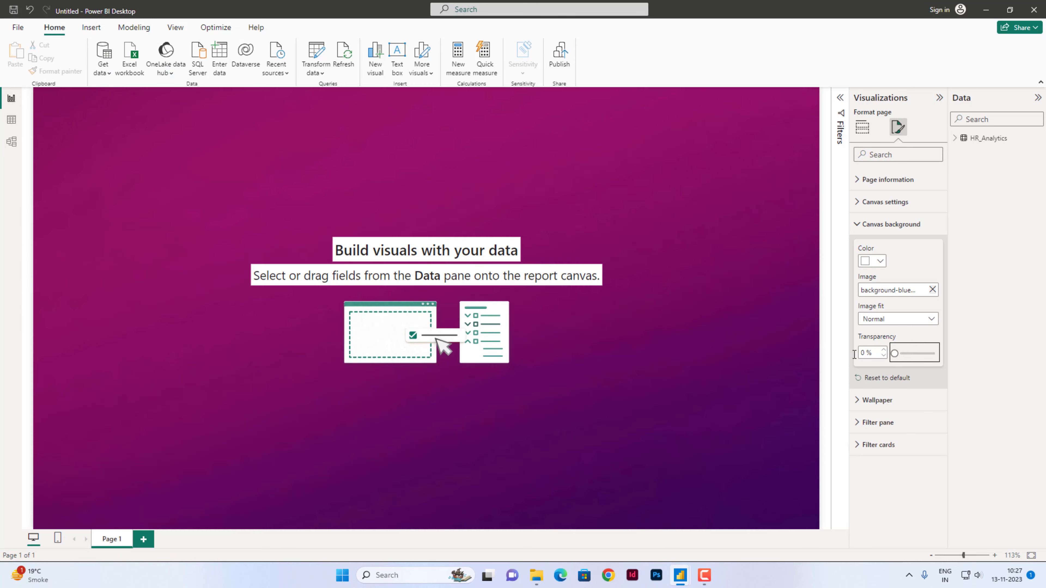
left_click(652, 301)
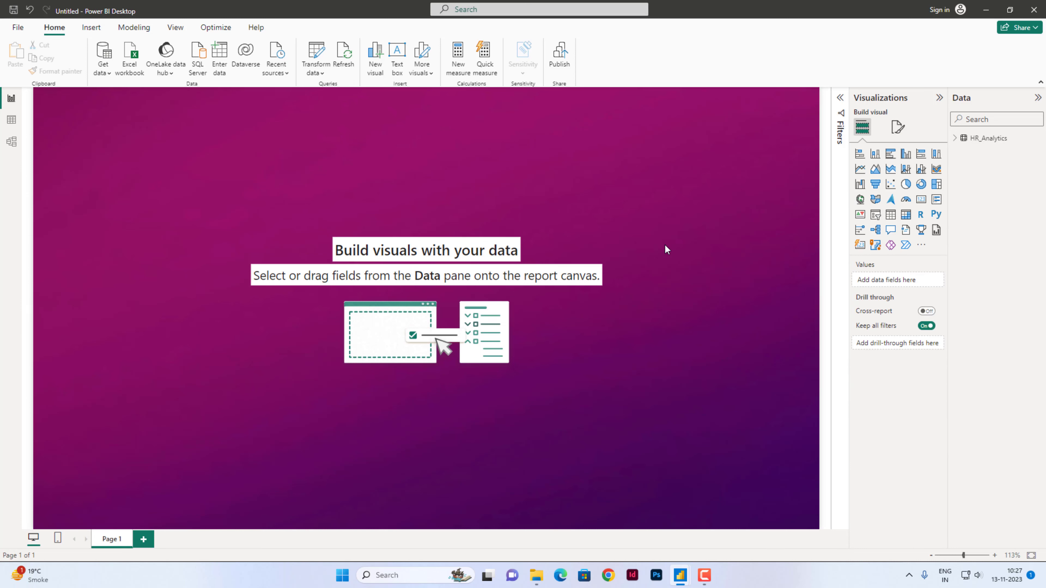
Step: Expand the HR_Analytics table and look through its list of fields
left_click(955, 139)
scroll(985, 513, "down", 2)
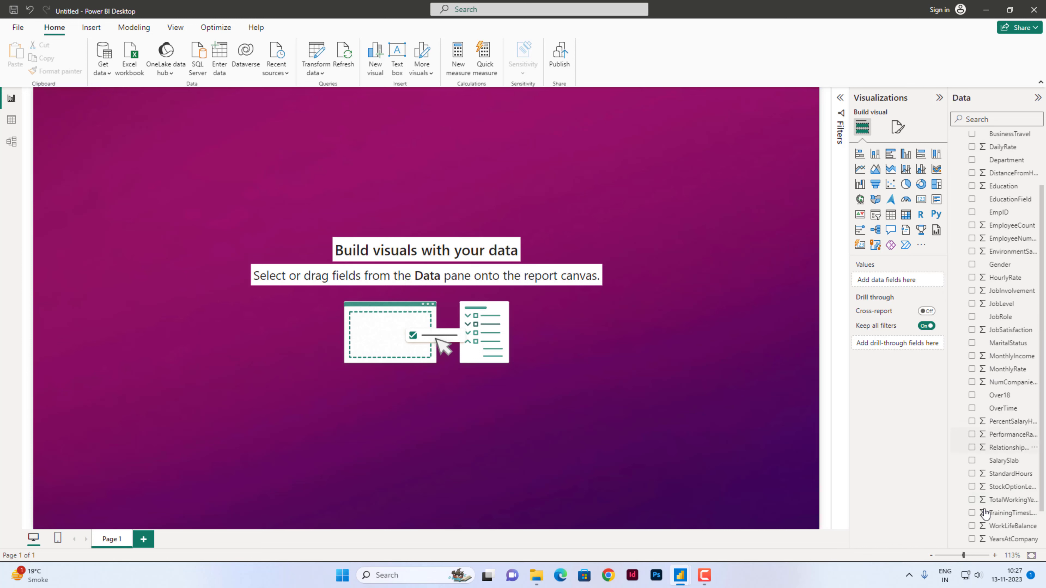
scroll(985, 513, "down", 1)
scroll(986, 513, "up", 3)
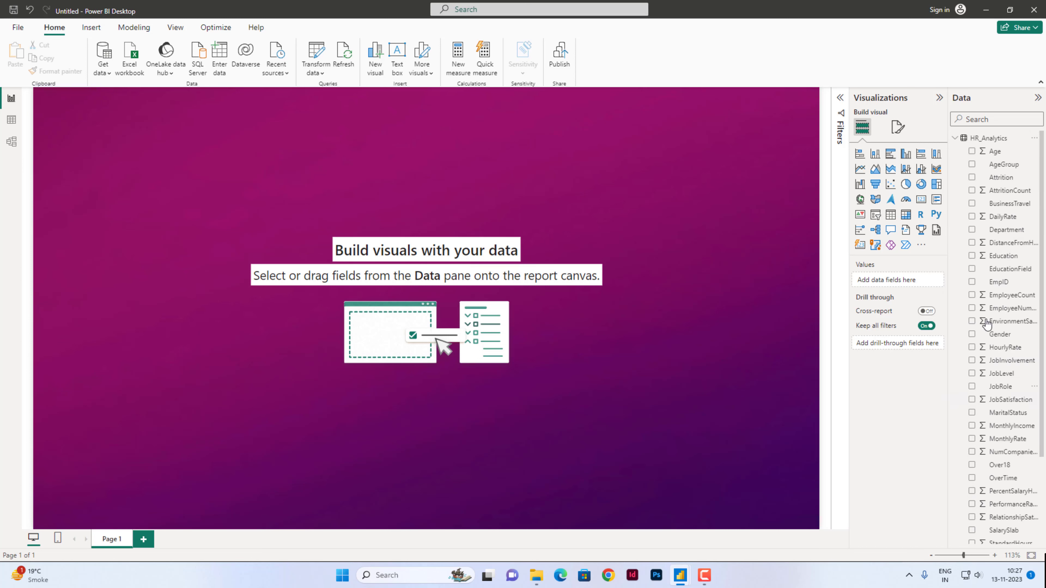
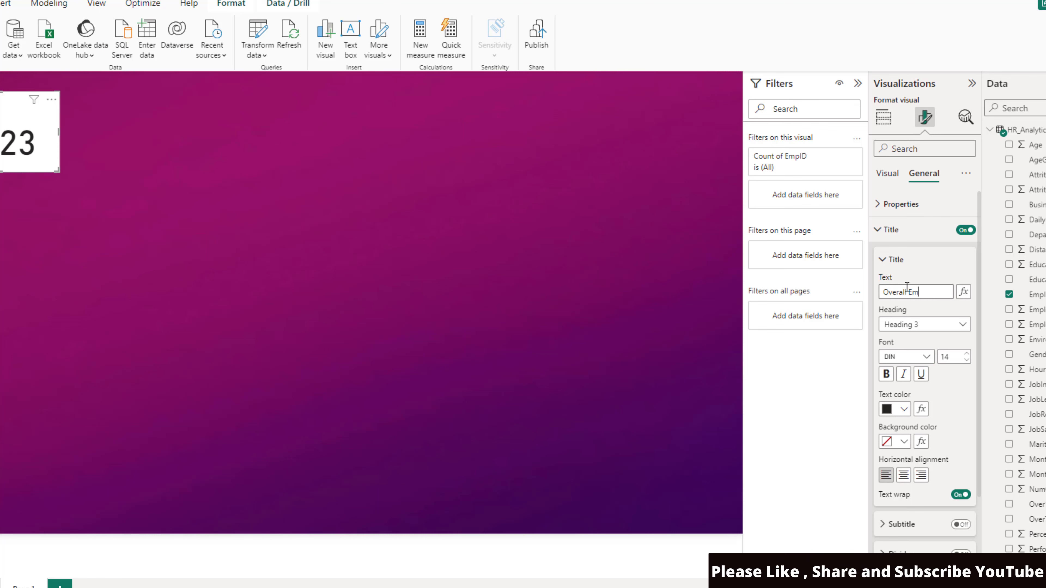
Step: Finish the employee count card's title as Overall Employees and select the card again
type("loyees")
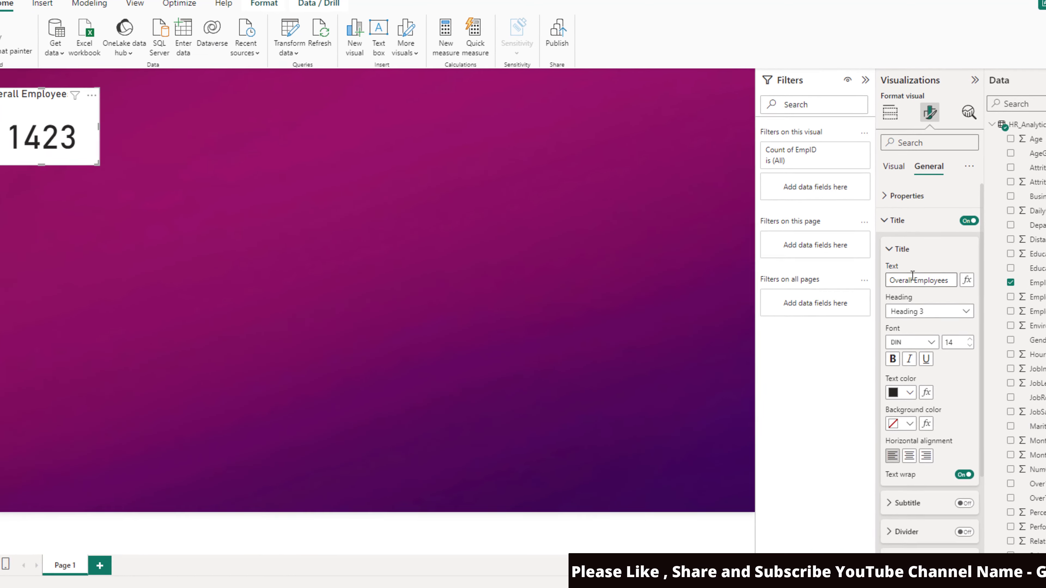
left_click(630, 321)
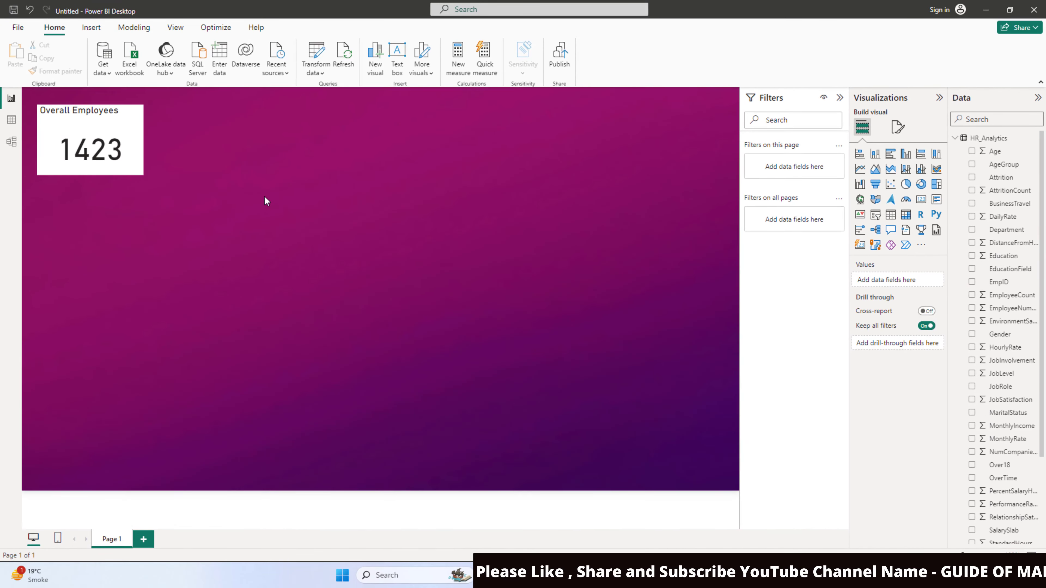
left_click(140, 156)
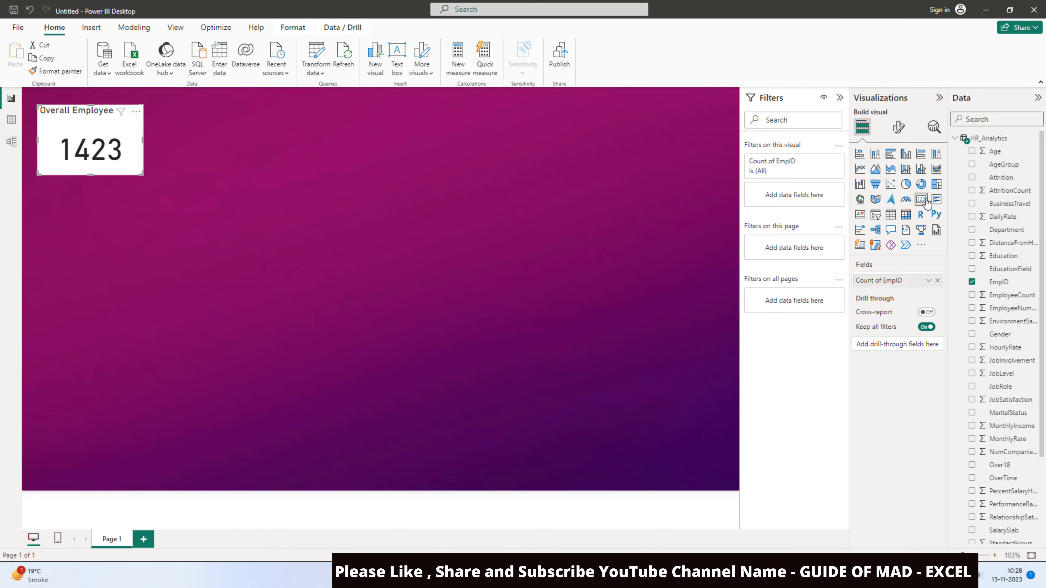
Step: Center the Overall Employees card's title horizontally
left_click(897, 129)
left_click(898, 175)
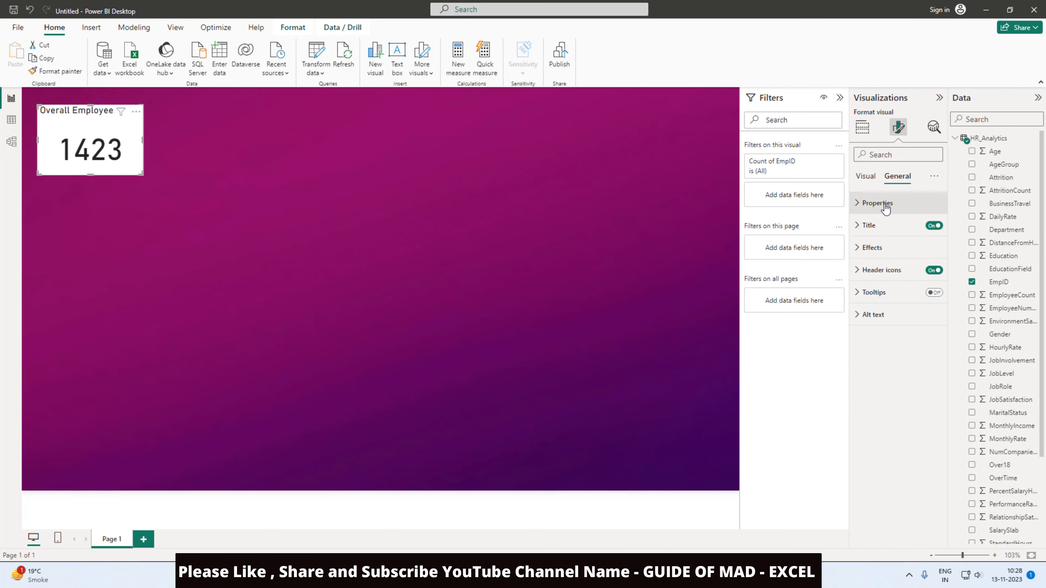
left_click(877, 231)
left_click(880, 439)
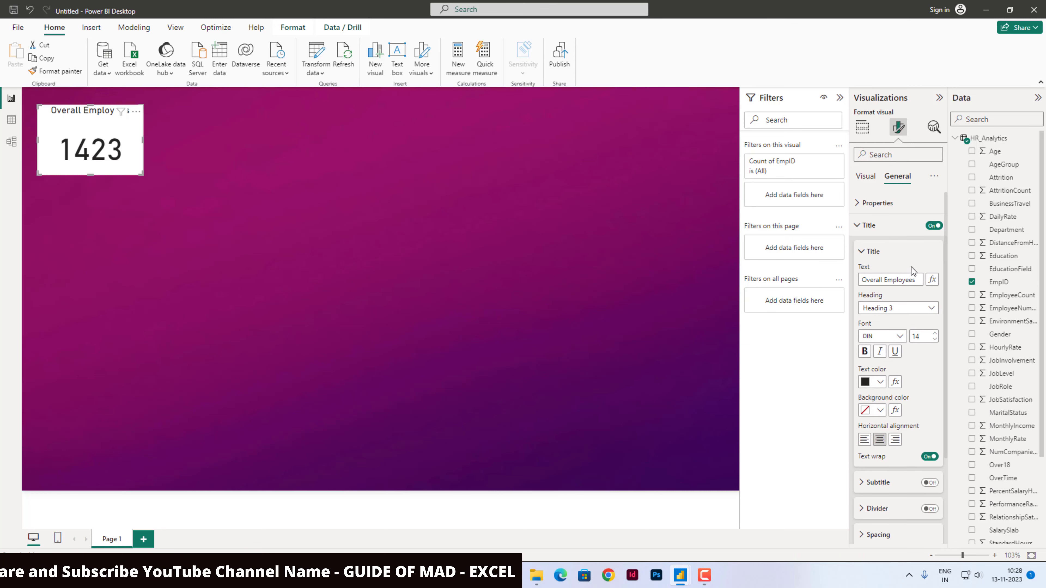
Step: Set the Overall Employees card's background transparency to 90%
scroll(870, 433, "down", 3)
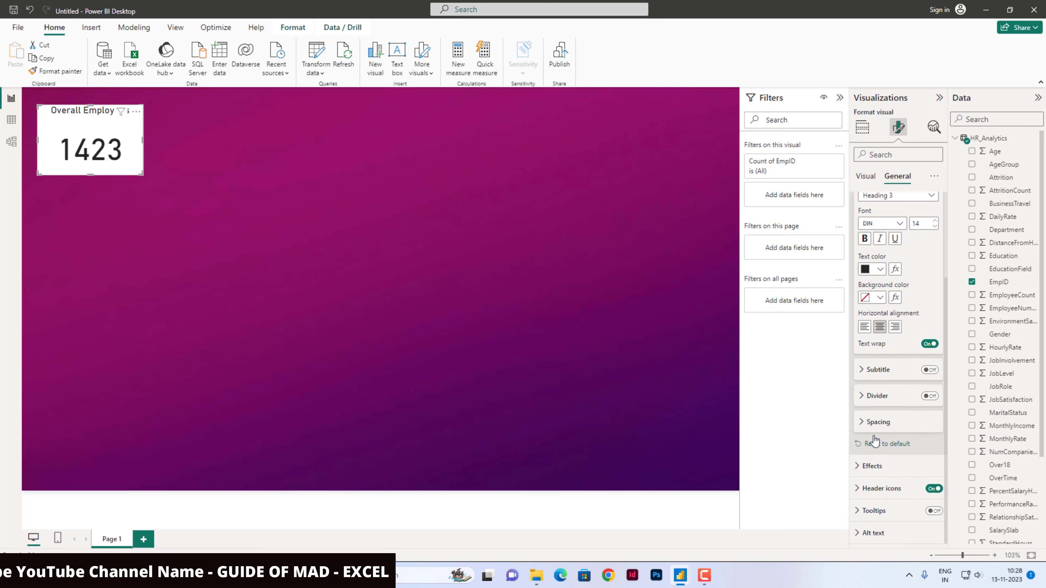
left_click(871, 465)
scroll(872, 465, "down", 4)
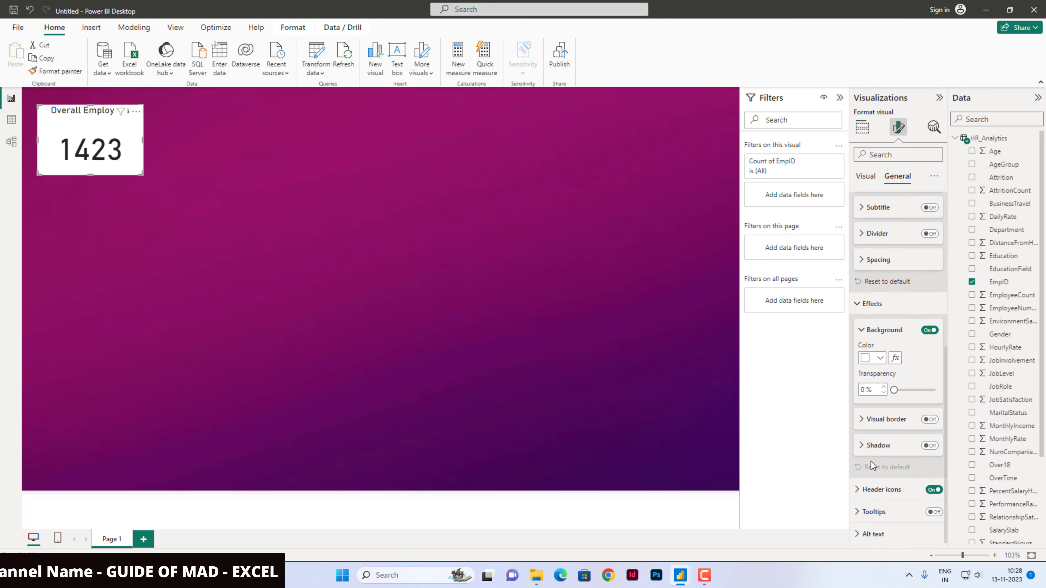
double_click(876, 389)
type("90")
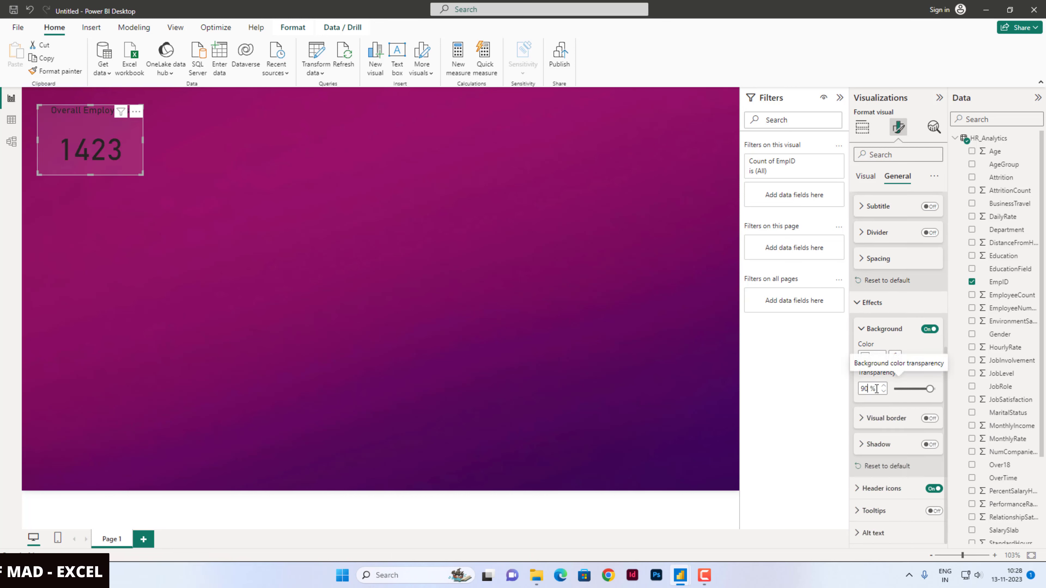
left_click(431, 394)
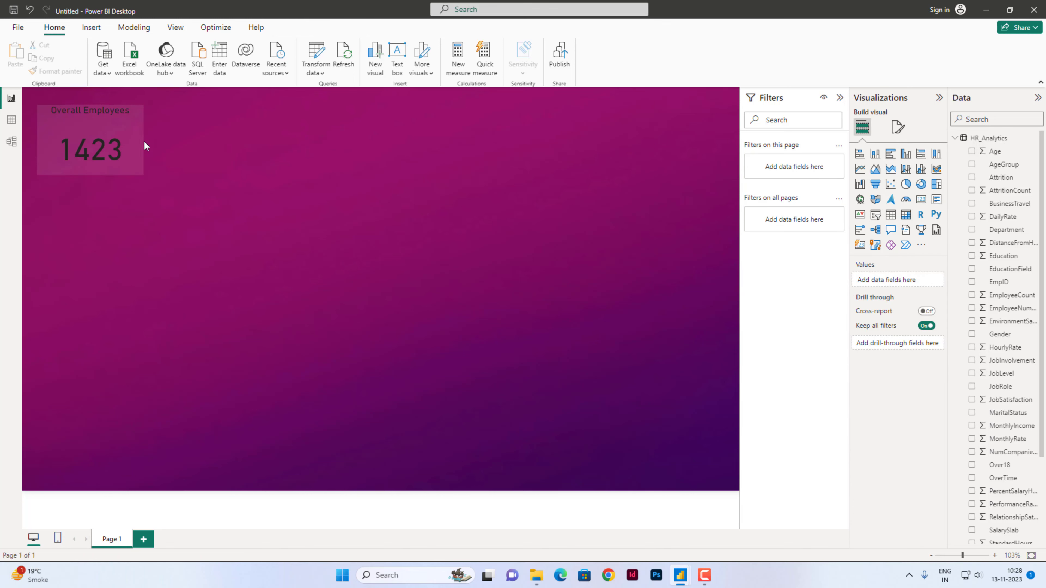
Step: Add a visual border with 11 px rounded corners to the Overall Employees card
left_click(121, 143)
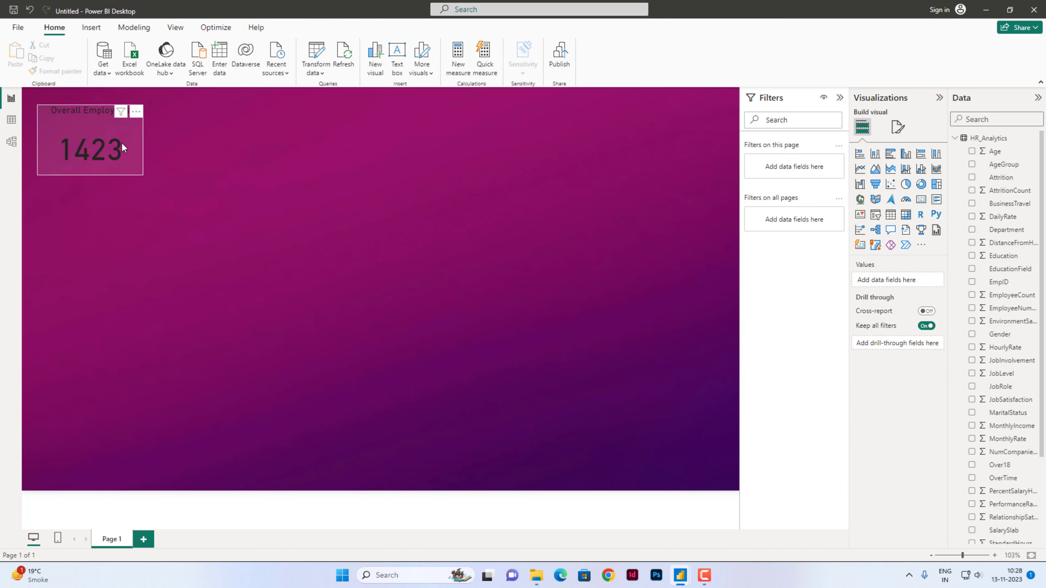
left_click(898, 126)
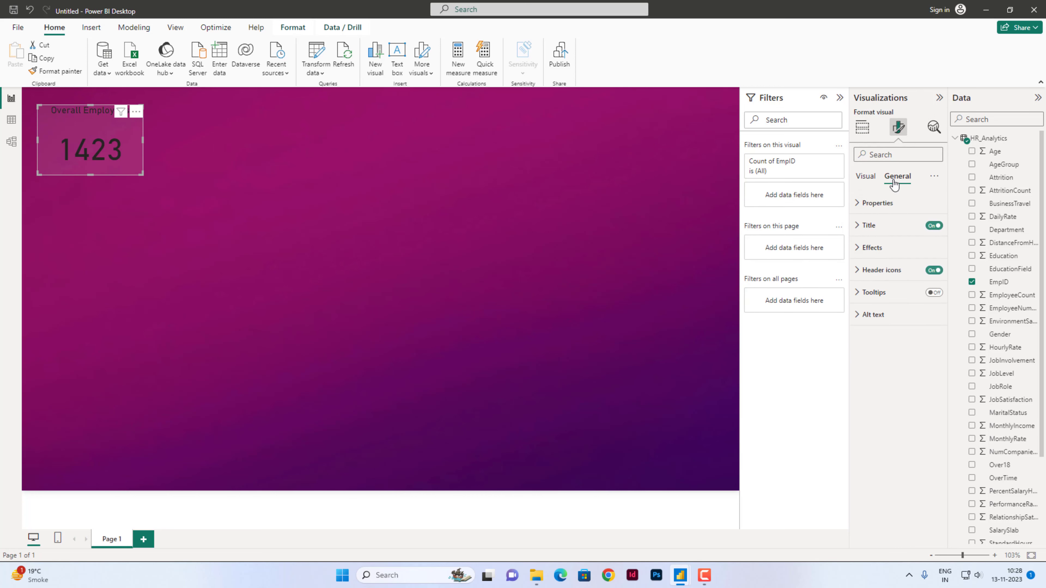
left_click(871, 247)
left_click(870, 274)
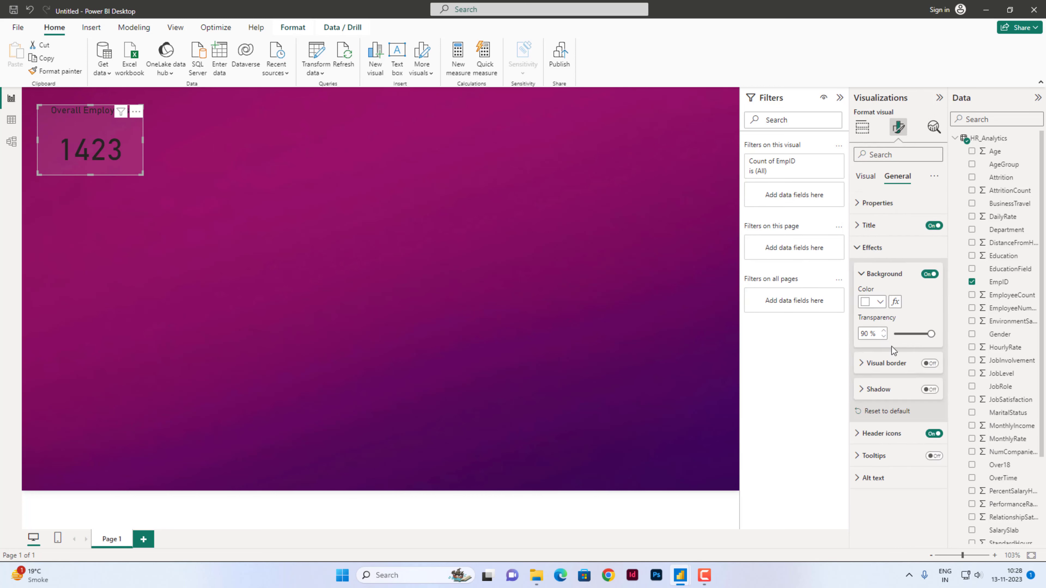
left_click(863, 366)
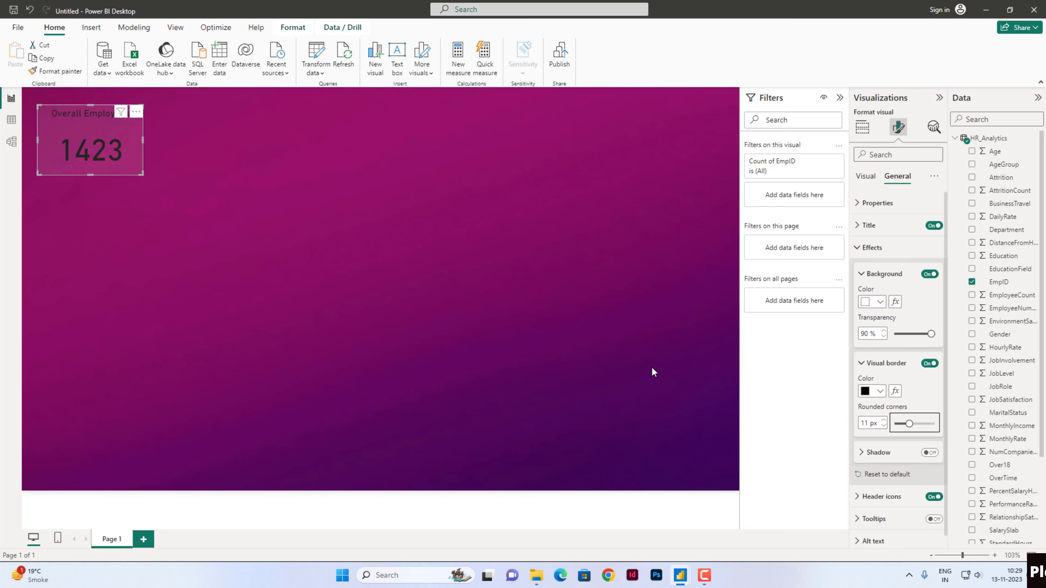
Step: Change the Overall Employees card's title text color to white
left_click(868, 227)
left_click(880, 382)
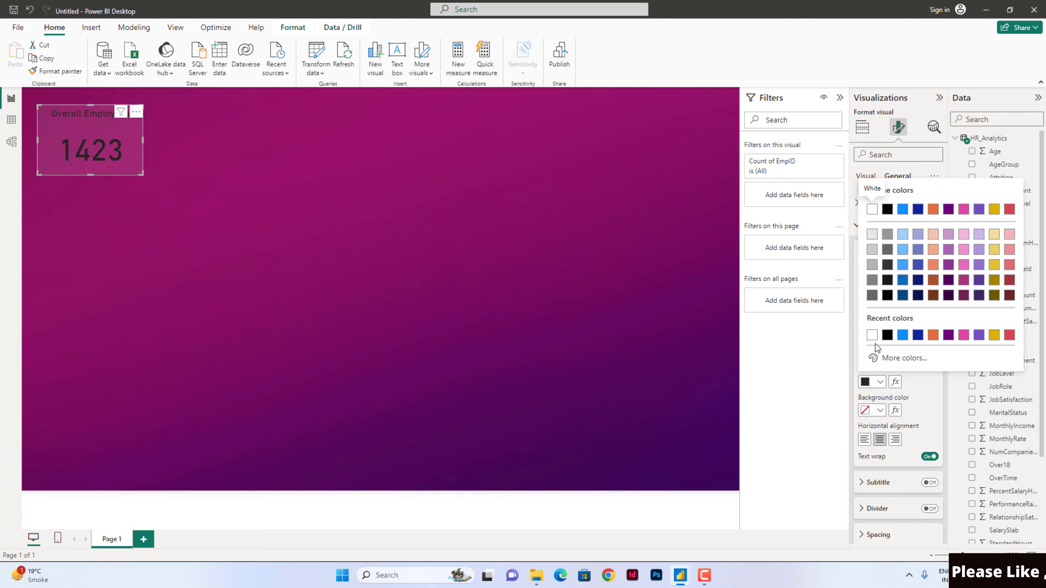
left_click(871, 335)
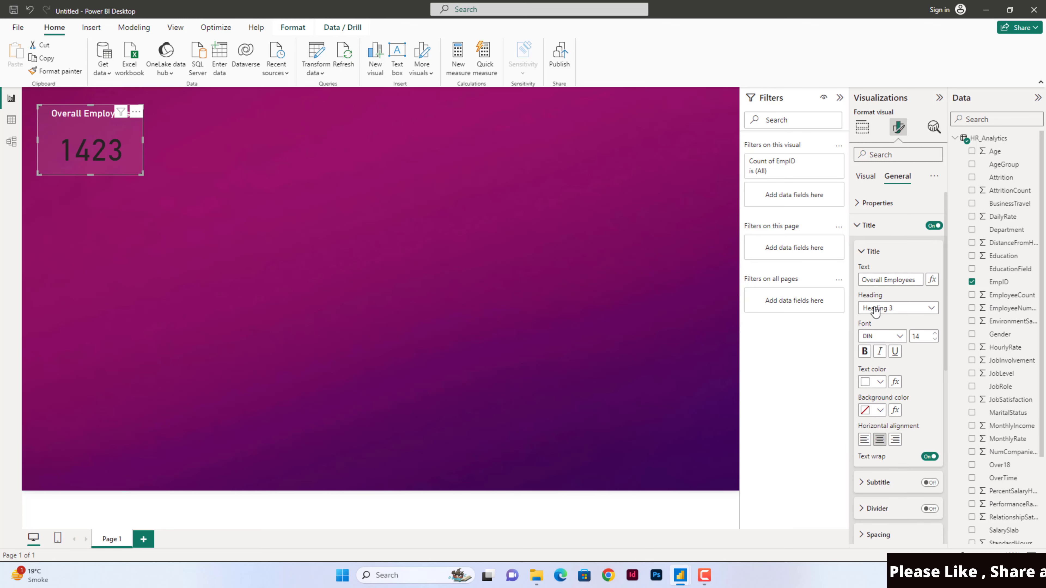
left_click(869, 225)
Step: Change the Overall Employees card's callout value color to light grey
left_click(866, 177)
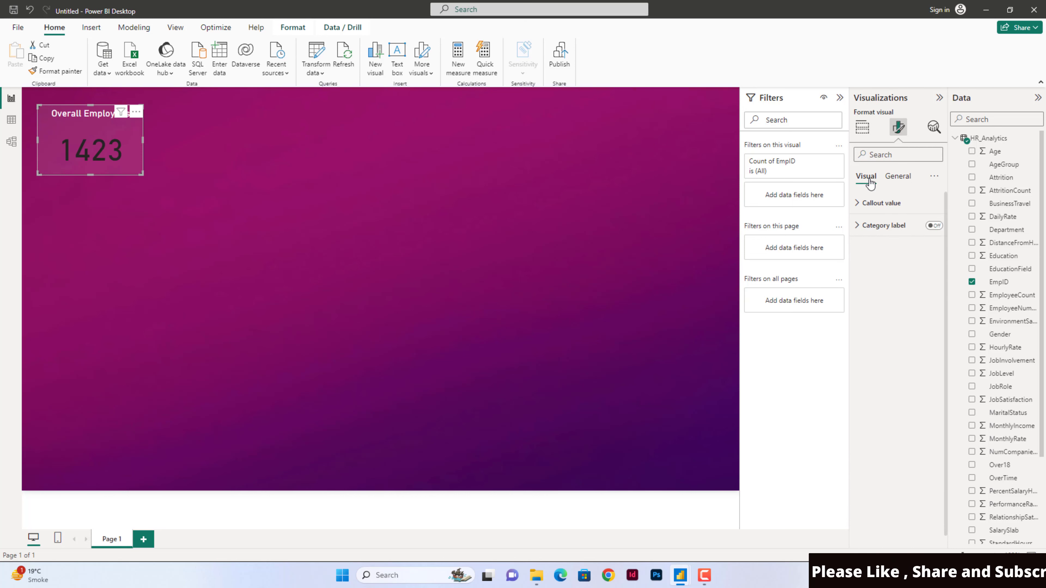
left_click(881, 204)
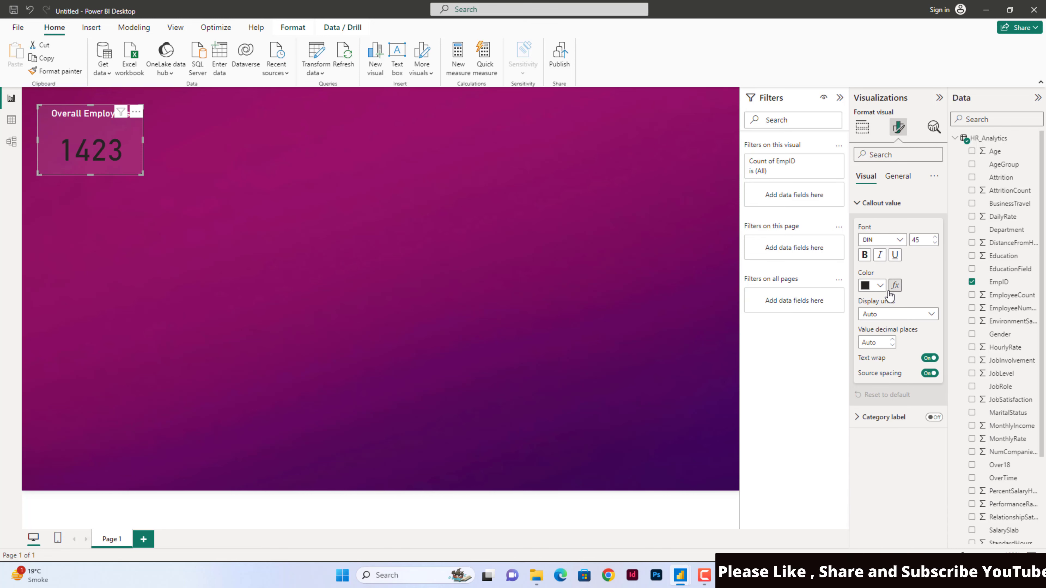
left_click(879, 285)
left_click(873, 325)
left_click(231, 197)
Step: Shrink the Overall Employees card so that it fits closely around its title and value
left_click(123, 164)
left_click_drag(142, 175, 134, 156)
left_click(180, 154)
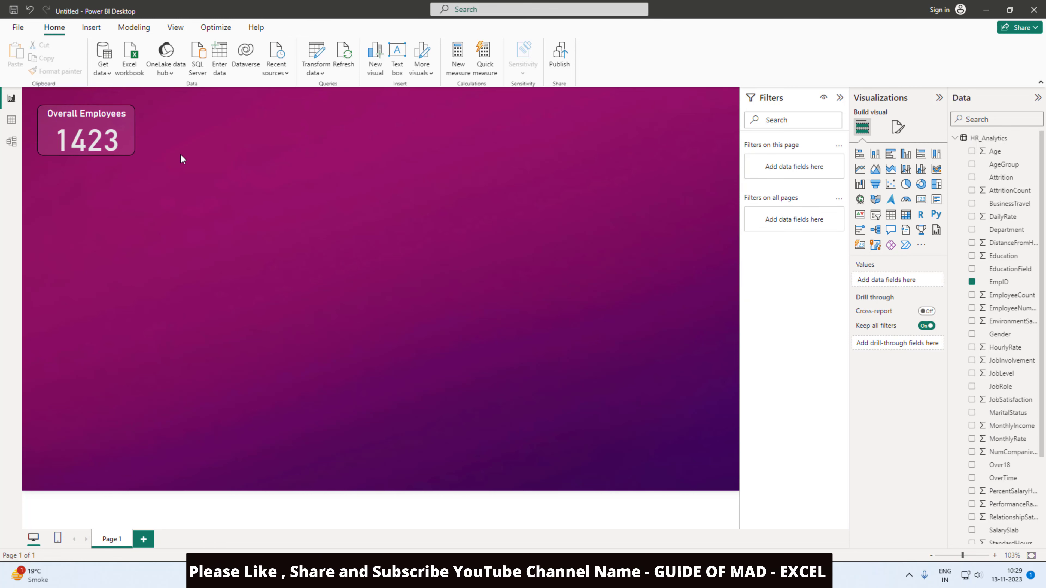
Step: Change the color of the Overall Employees card's visual border to light grey
left_click(137, 143)
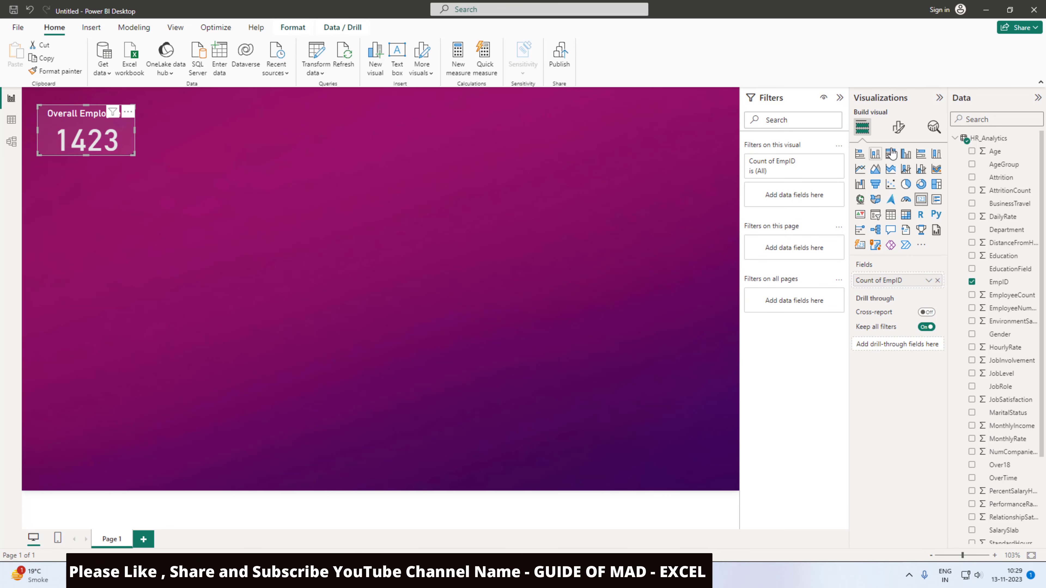
left_click(899, 128)
left_click(898, 176)
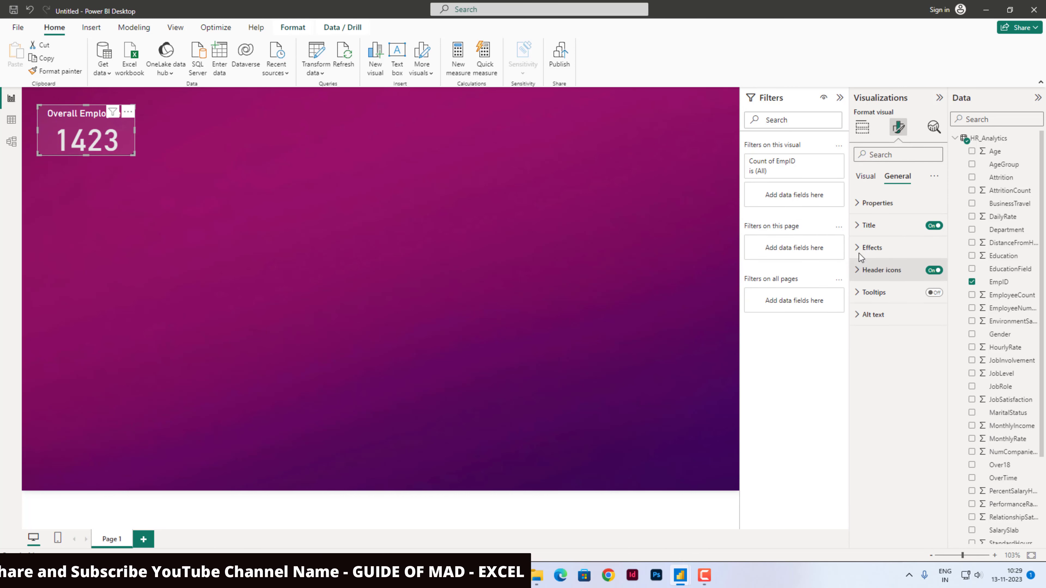
left_click(861, 249)
left_click(929, 363)
left_click_drag(895, 423, 907, 423)
left_click(873, 390)
left_click(873, 248)
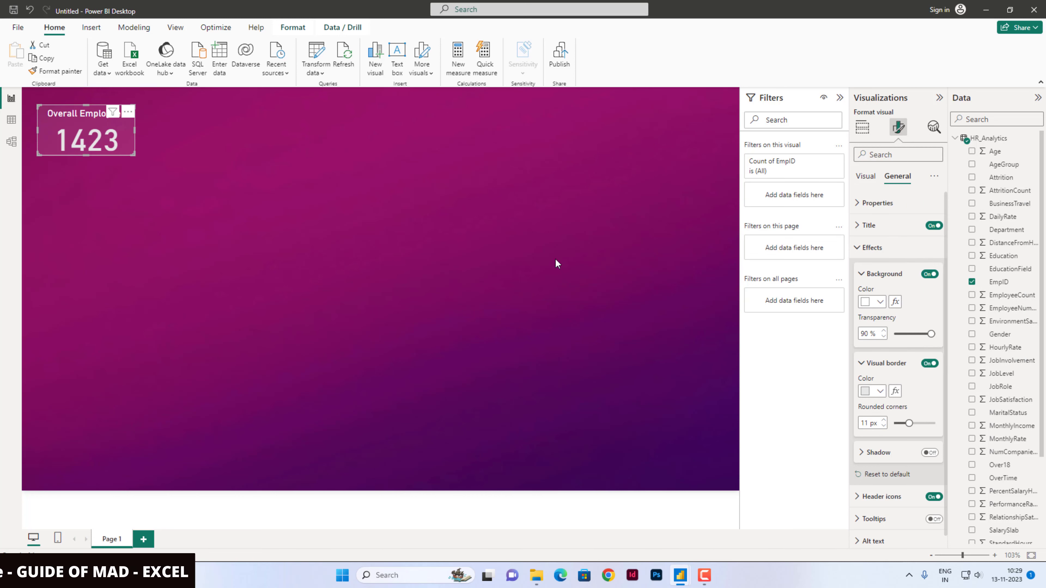
left_click(412, 263)
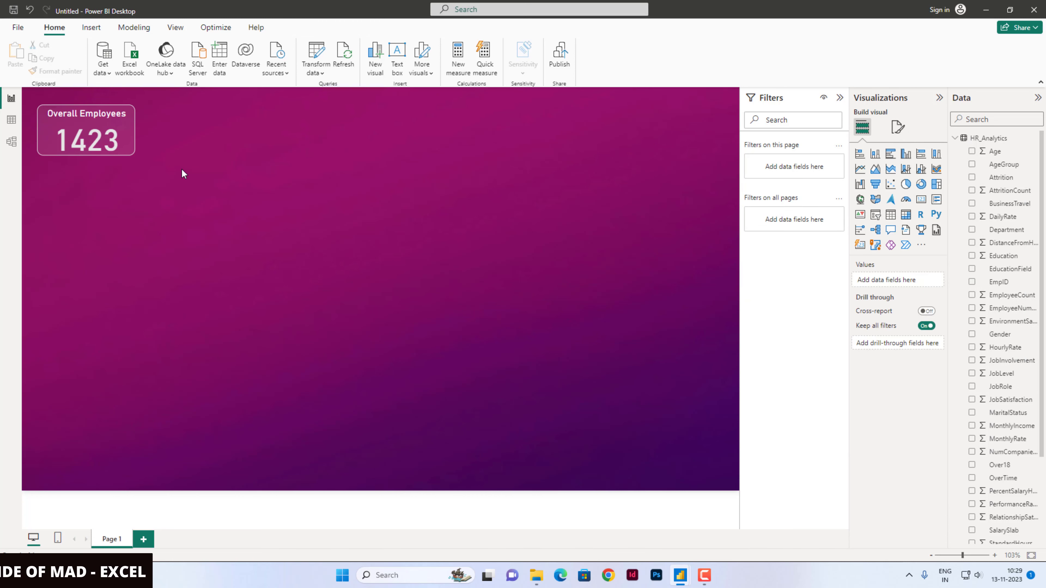
Step: Enlarge the Overall Employees card slightly and set its callout value font size to 36
left_click(127, 150)
mouse_move(127, 150)
left_mouse_down()
mouse_move(140, 160)
mouse_move(133, 153)
left_mouse_up()
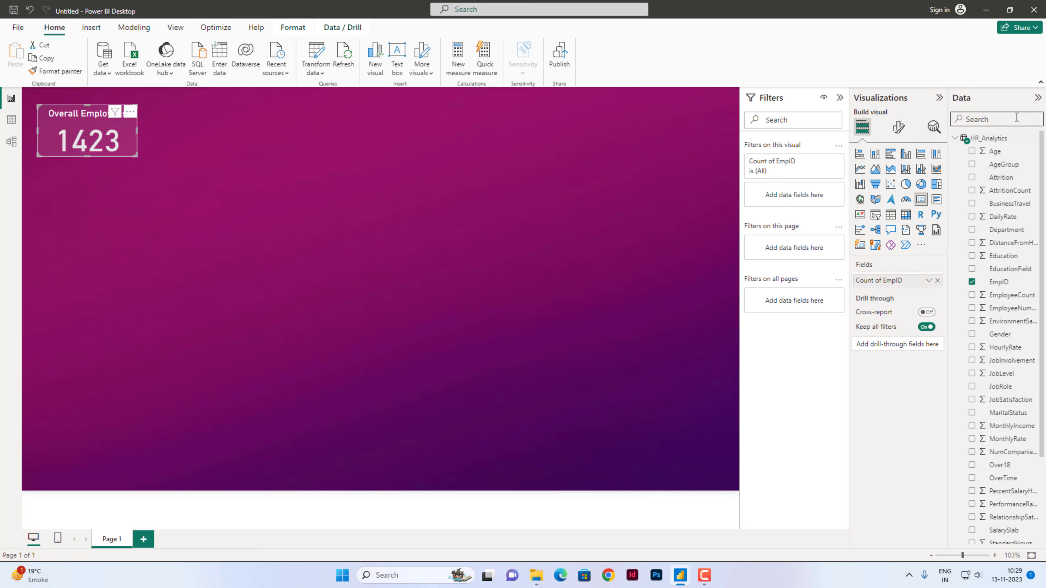
left_click(898, 128)
left_click(898, 176)
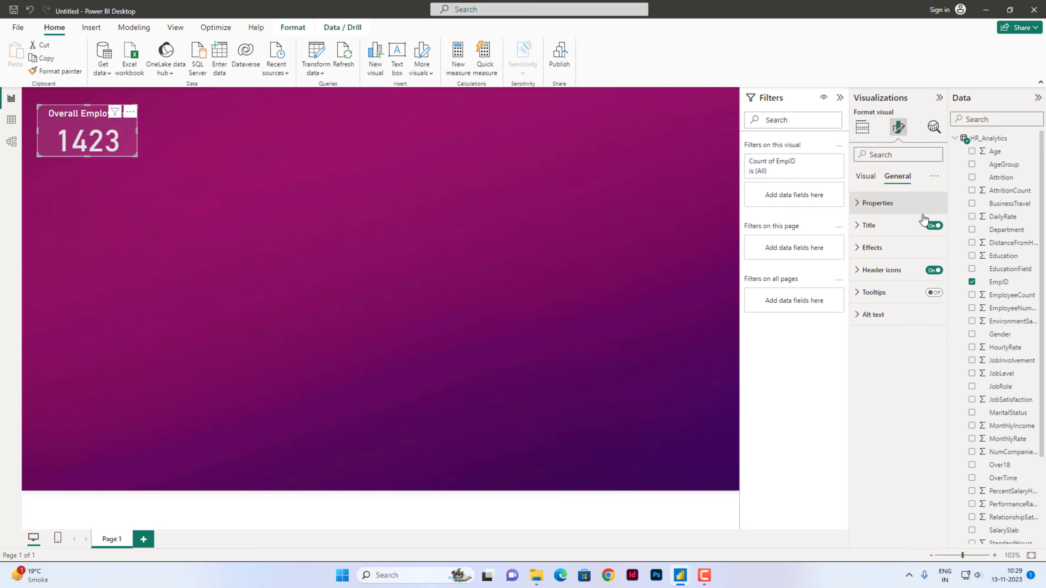
left_click(865, 176)
left_click(881, 202)
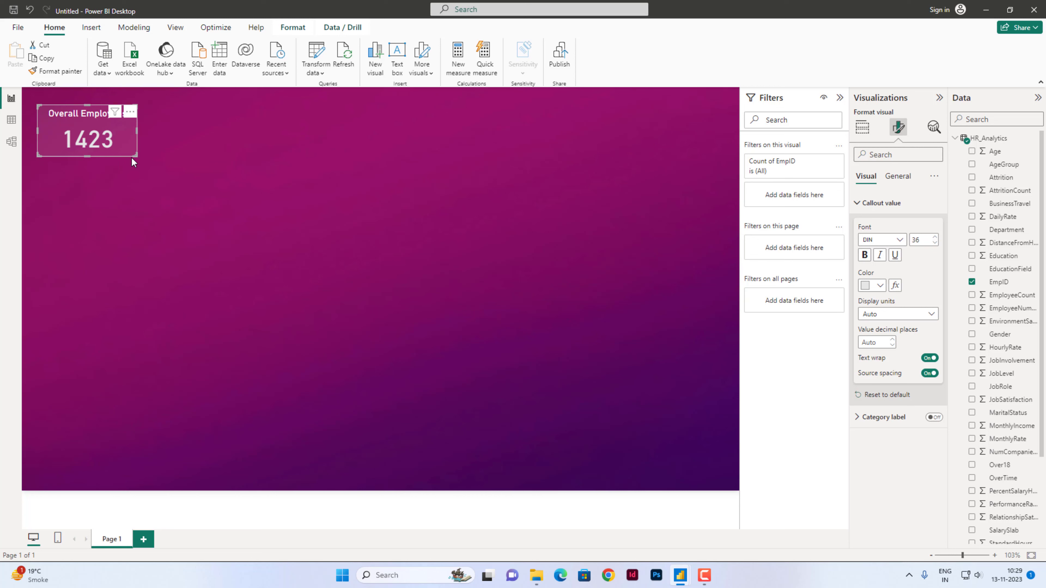
Step: Make the Overall Employees card a little smaller and move it slightly lower on the report page
left_click_drag(133, 156, 119, 152)
left_click(175, 151)
left_click(236, 158)
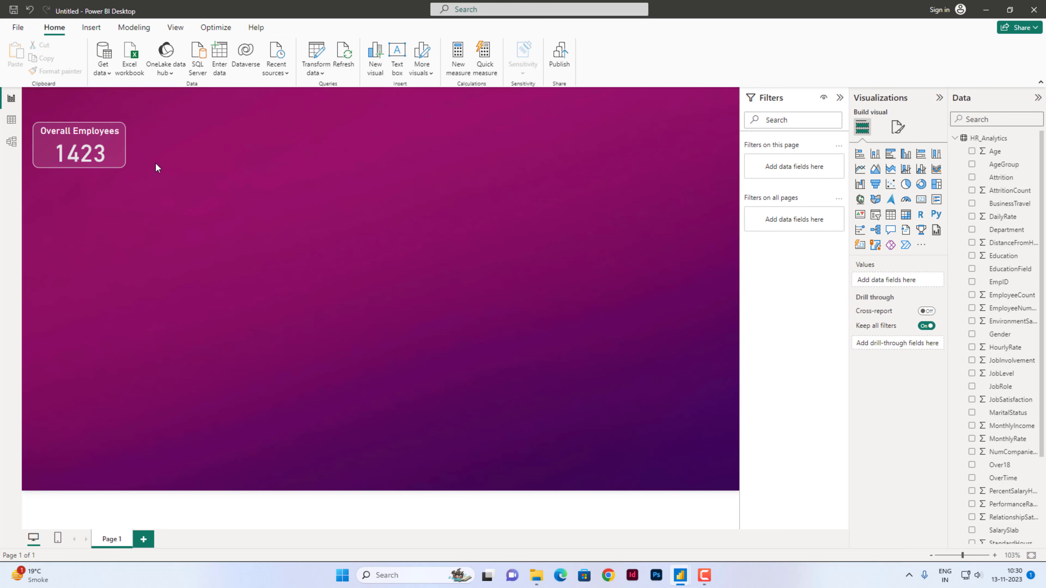
Step: Make five copies of the Overall Employees card and spread them over the upper part of the report page
left_click(119, 157)
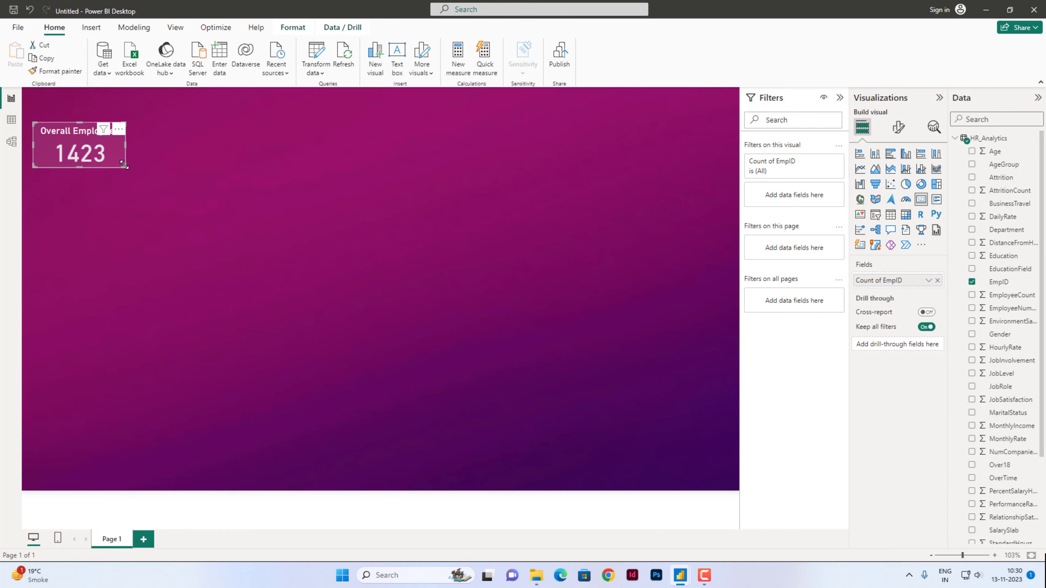
key("ctrl+v")
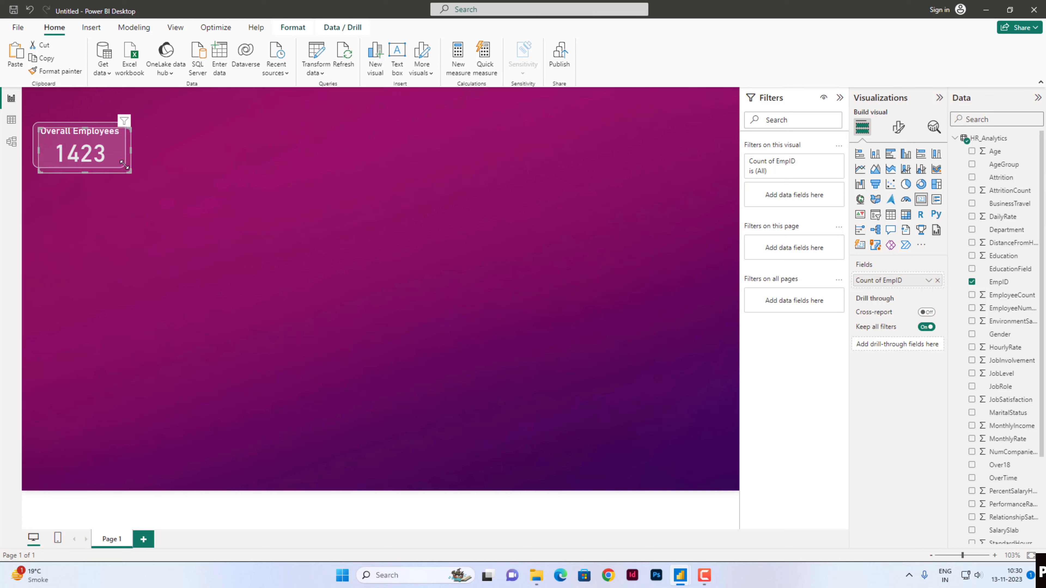
key("ctrl+v")
key("ctrl+v")
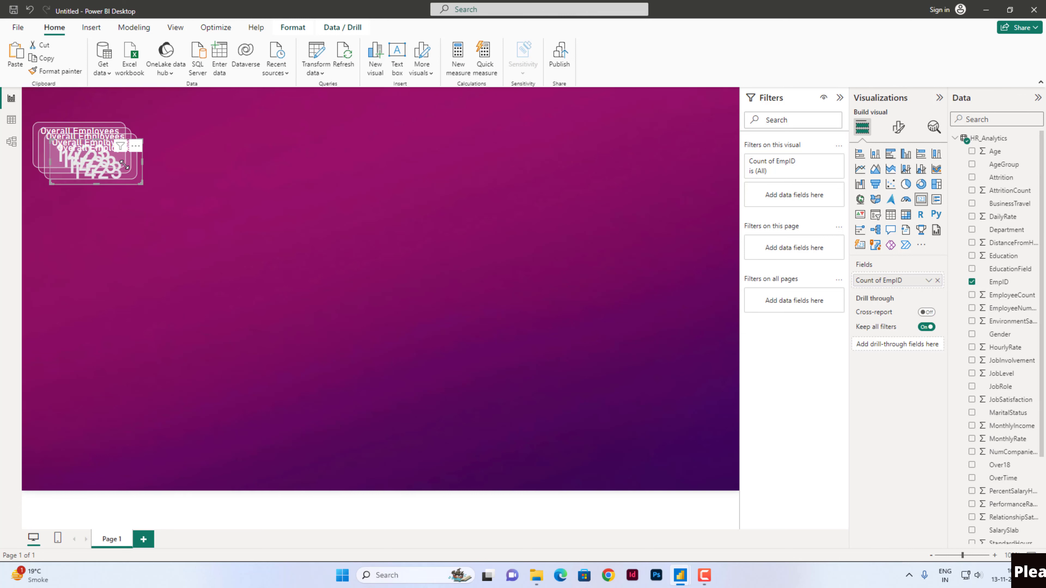
left_click_drag(124, 165, 280, 181)
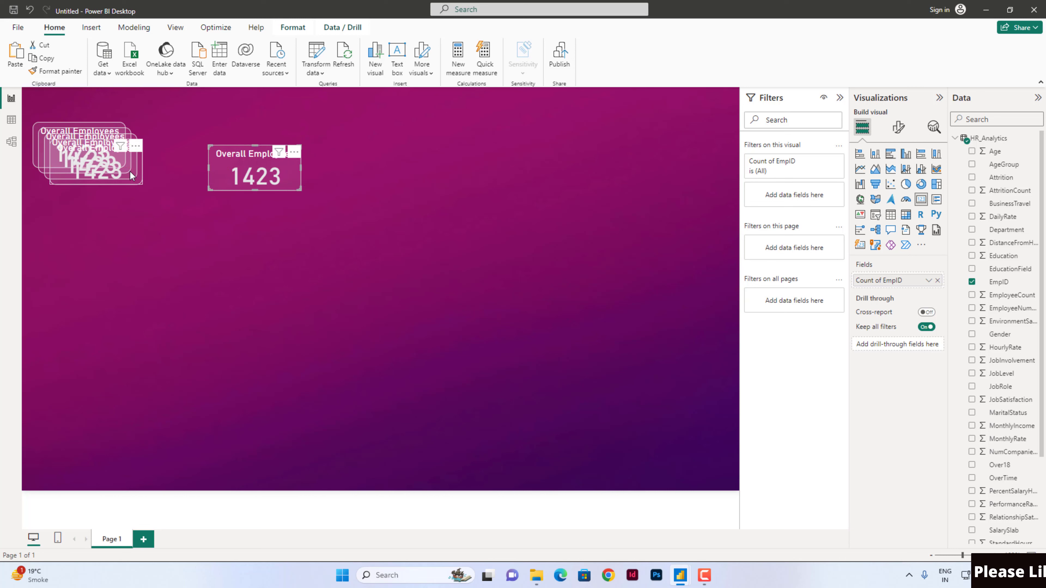
left_click_drag(131, 176, 369, 176)
left_click_drag(117, 177, 322, 284)
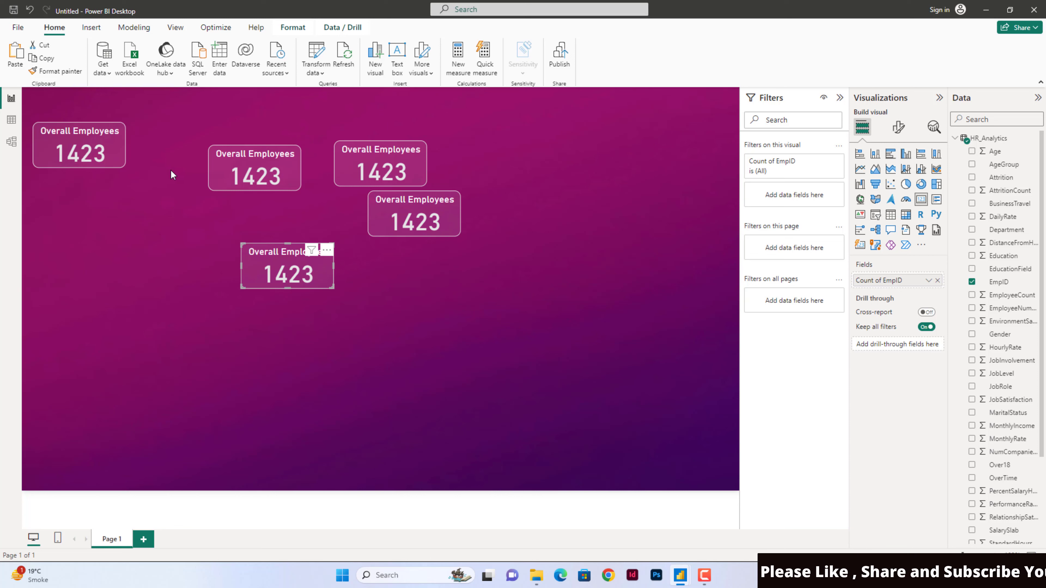
key("ctrl+v")
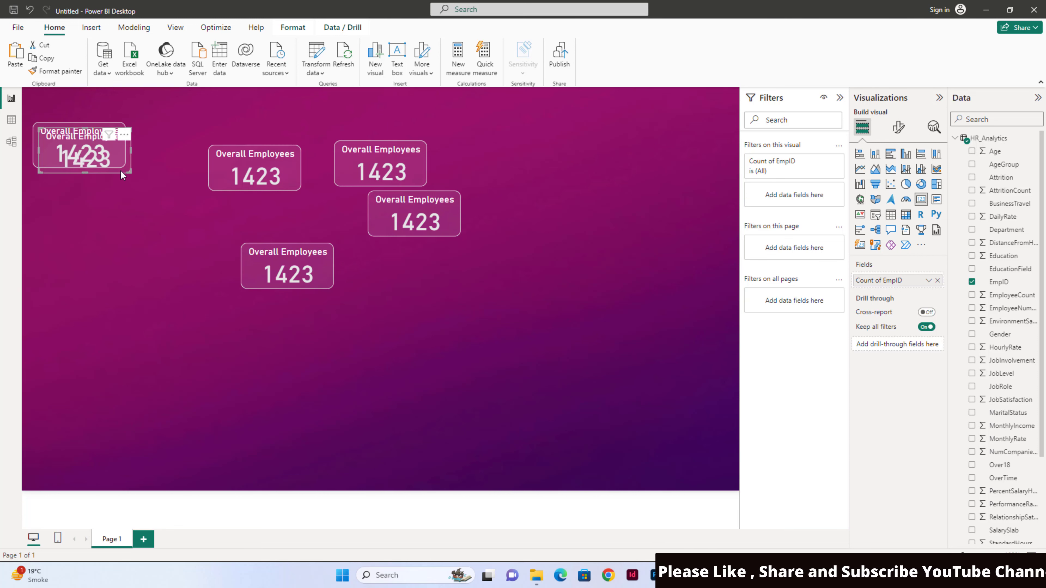
left_click_drag(120, 170, 138, 286)
Step: Replace EmpID with the AttritionCount field in the copied card just beside the original one
left_click(268, 179)
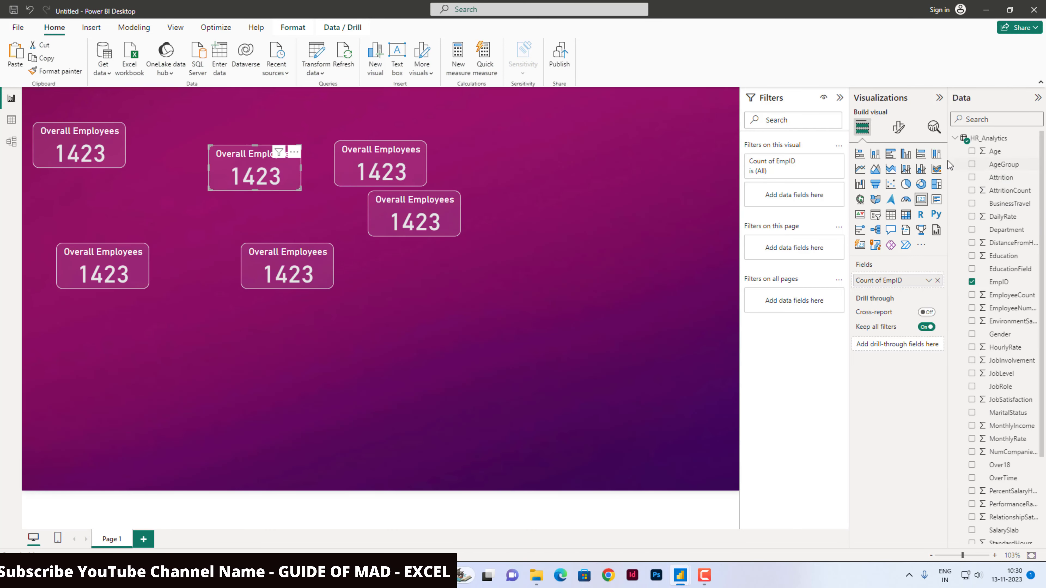
left_click(971, 282)
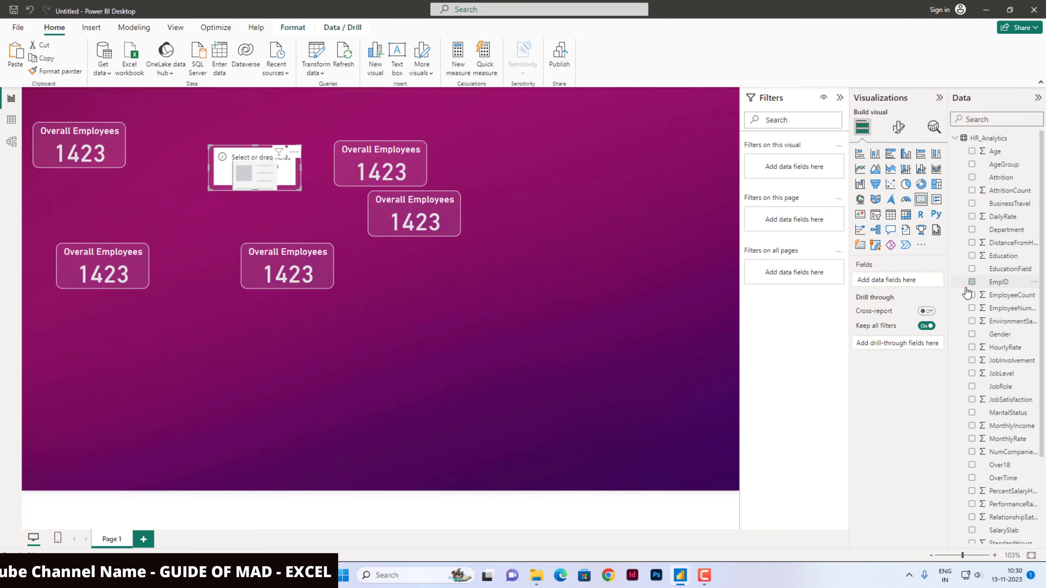
left_click(972, 191)
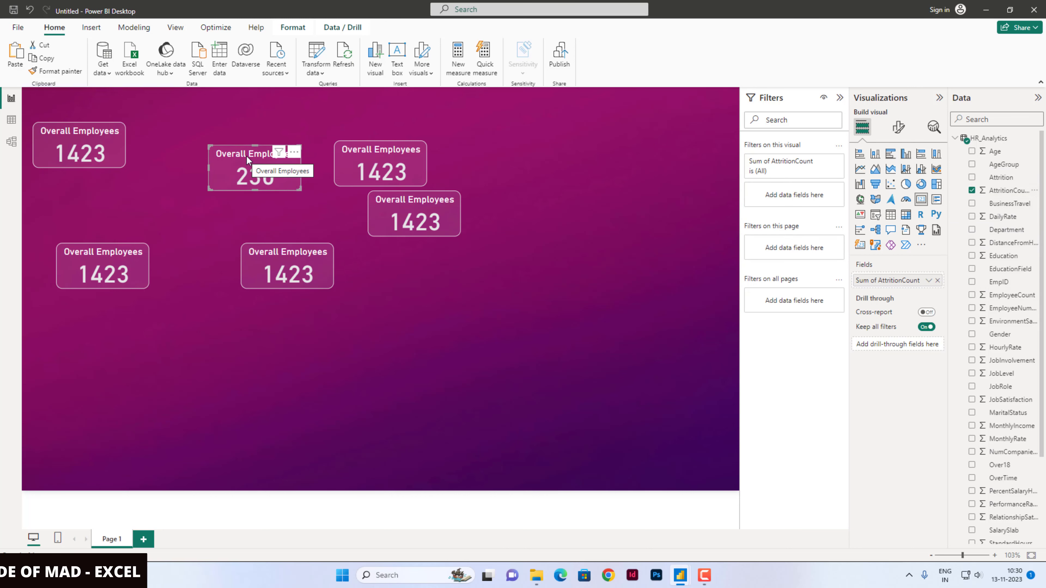
Step: Change the title of the AttritionCount card to "Attrition"
left_click(899, 129)
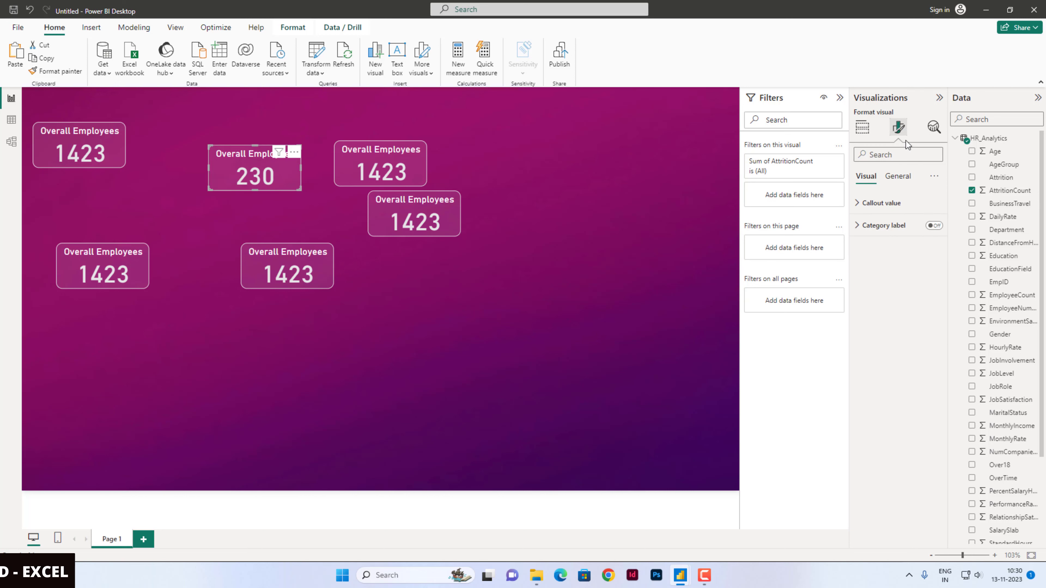
left_click(898, 176)
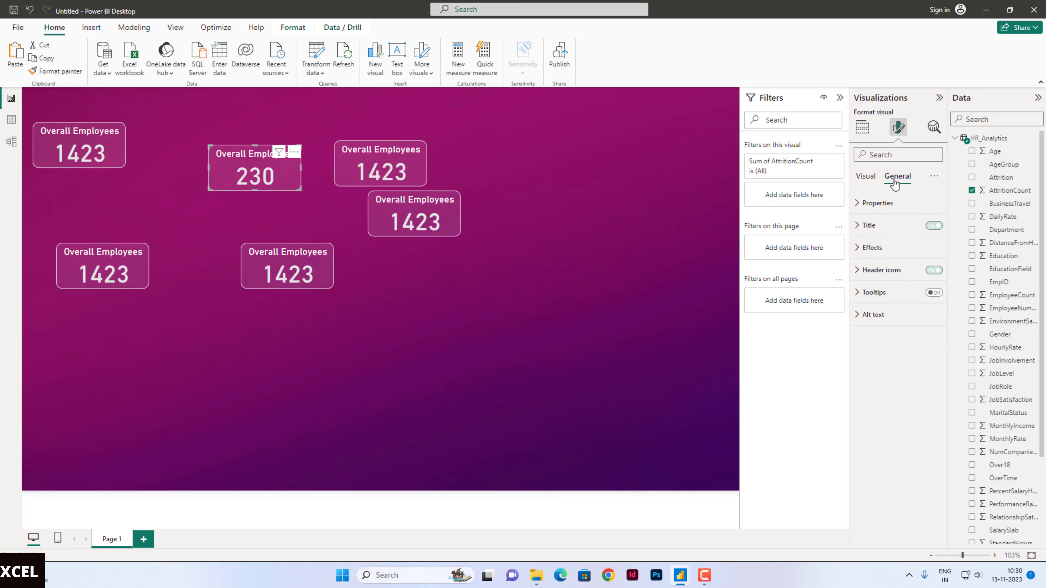
left_click(877, 225)
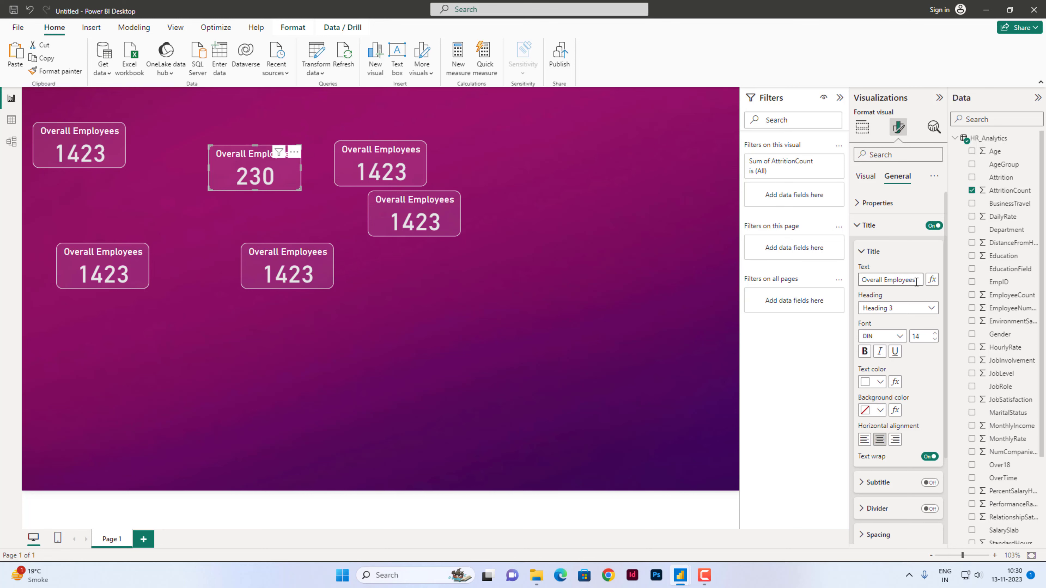
type("Attrition")
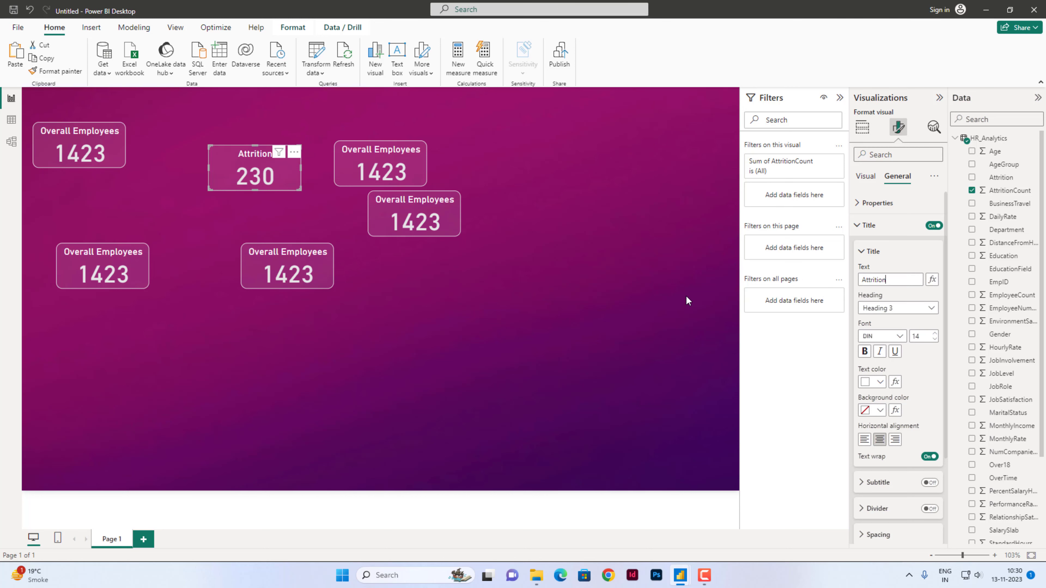
left_click(687, 300)
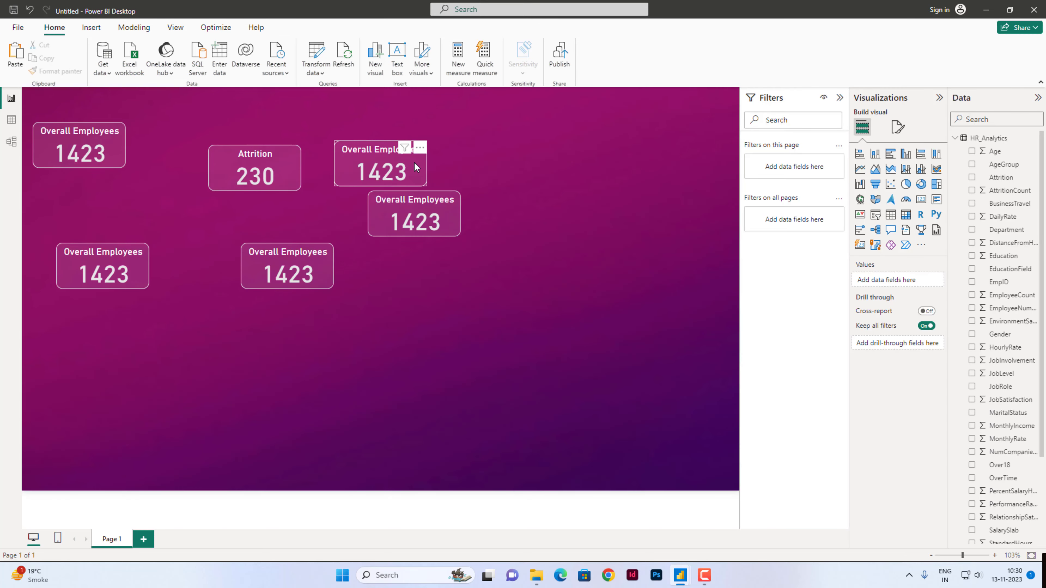
Step: Move the Overall Employees copy just beneath the third upper card down into the lower row of cards
left_click(414, 162)
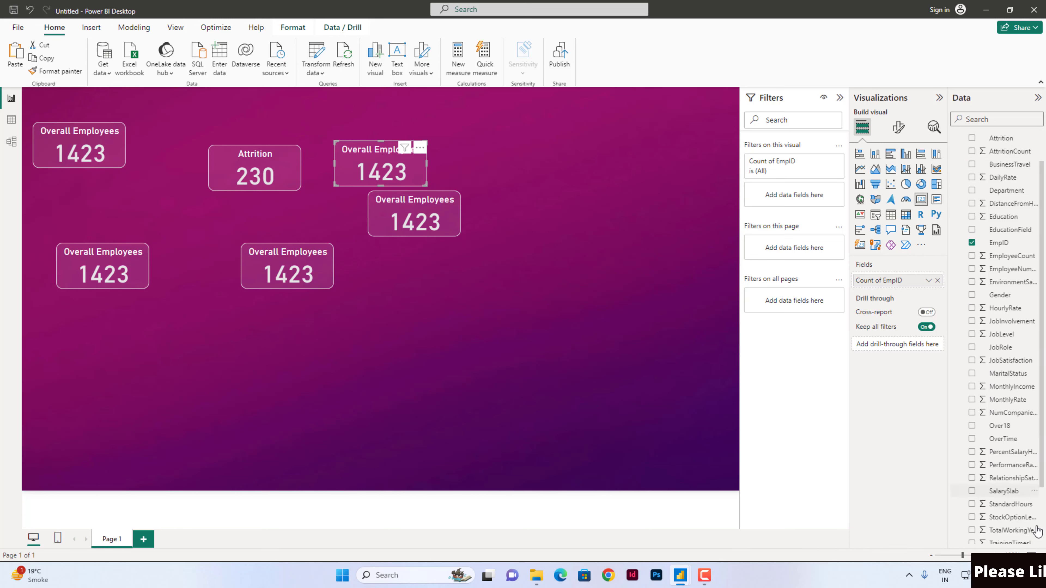
scroll(1034, 502, "down", 3)
scroll(1033, 490, "up", 3)
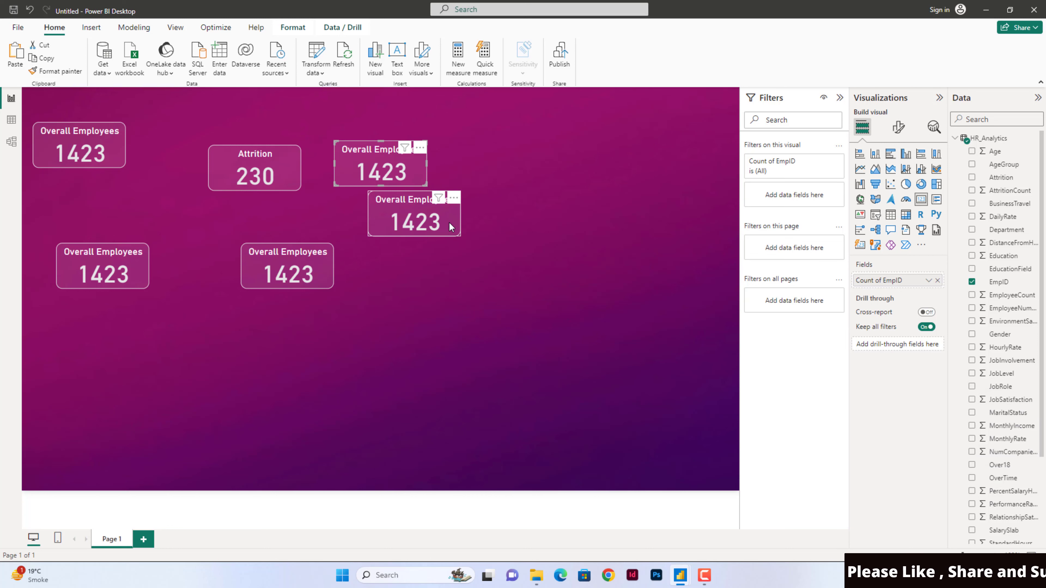
left_click_drag(451, 226, 488, 295)
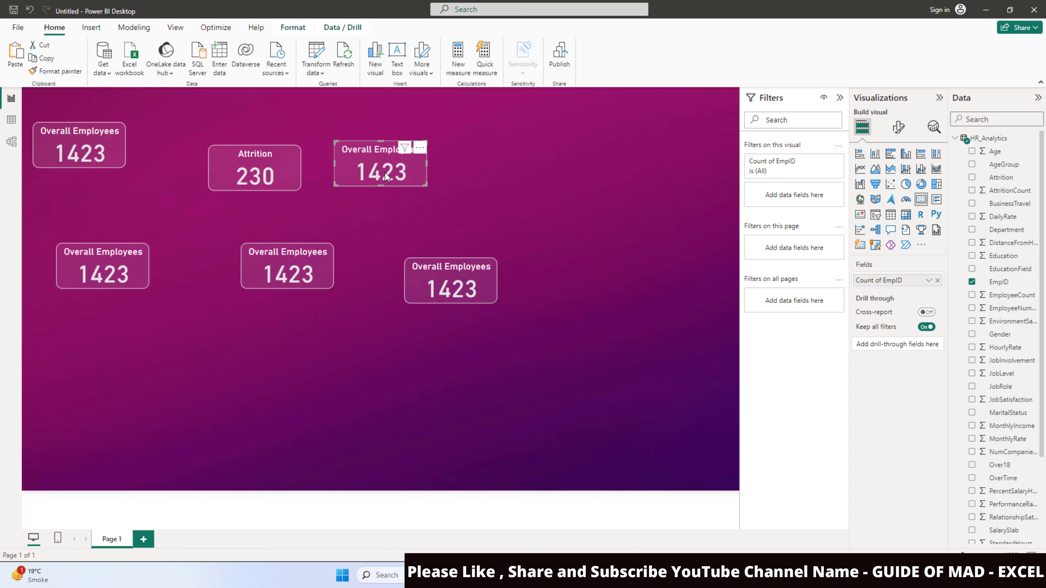
Step: Create a new measure in the HR_Analytics table and name it AttritionRate
left_click(459, 62)
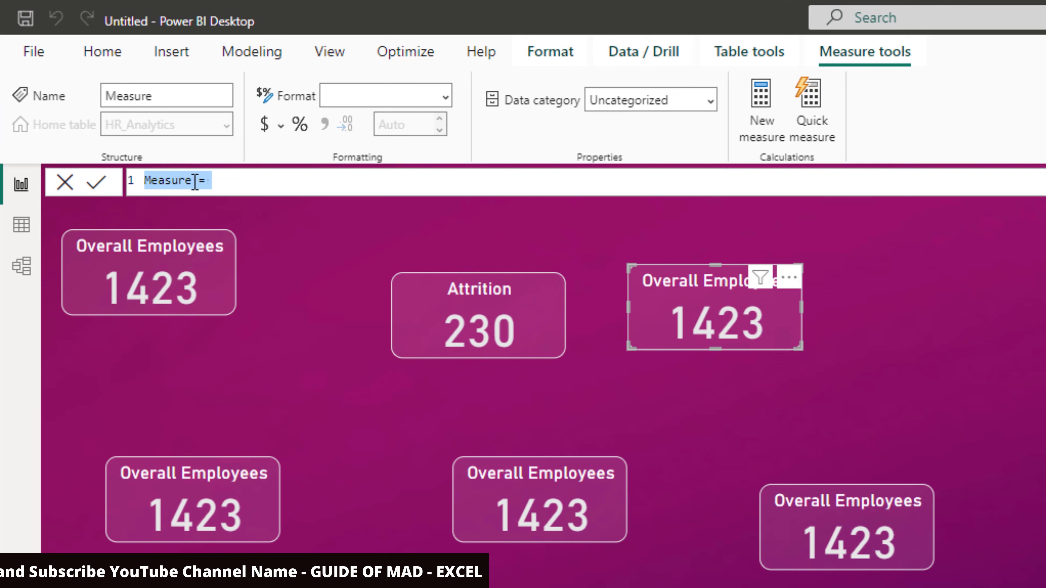
left_click(108, 101)
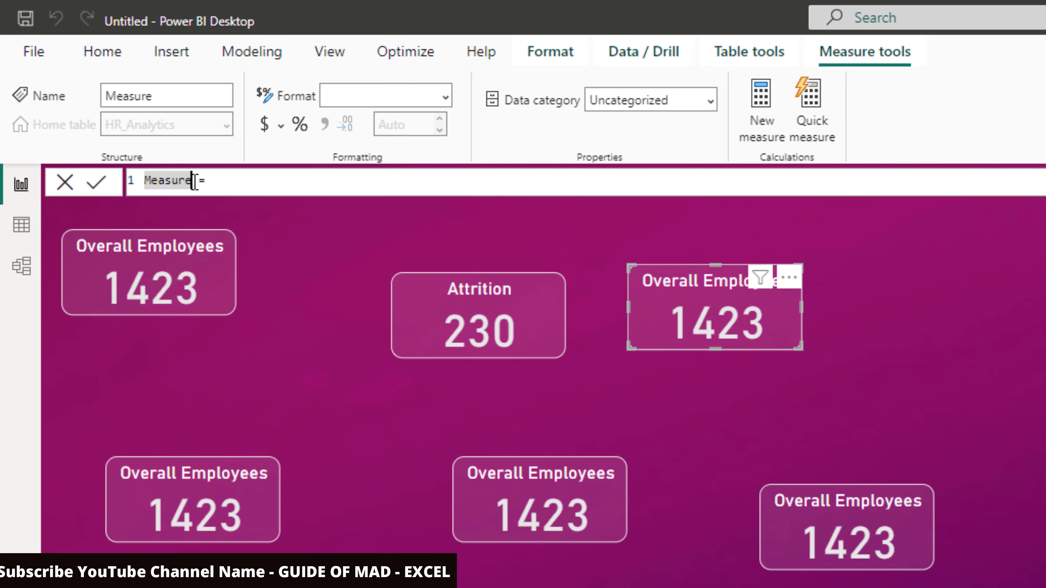
left_click_drag(195, 182, 144, 182)
type("M")
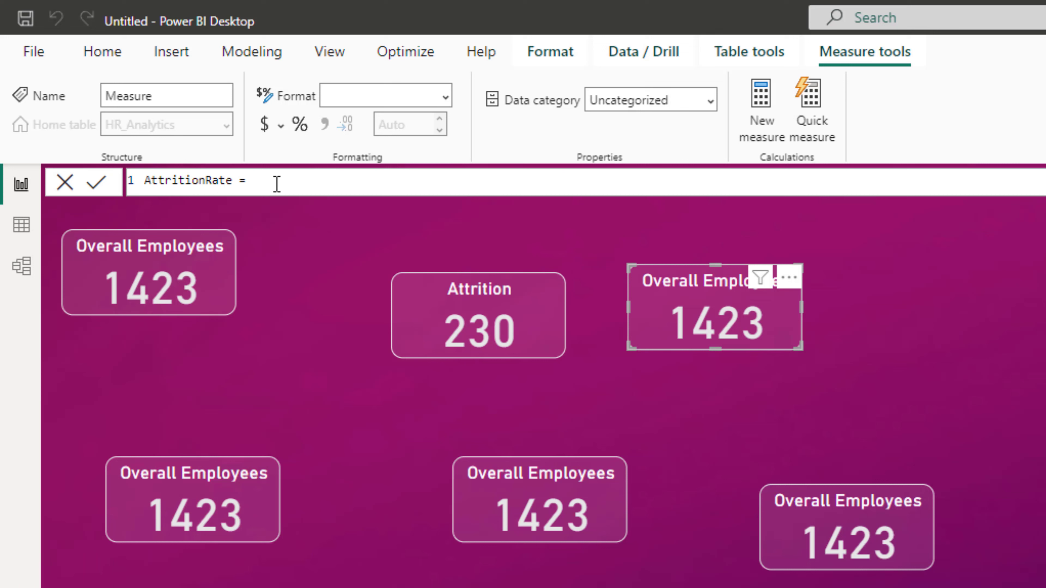
Step: Define AttritionRate as sum(HR_Analytics[AttritionCount])/sum(HR_Analytics[EmployeeCount]) and commit the formula
type("sum(")
key("Down")
key("Down")
key("Down")
key("Down")
key("Tab")
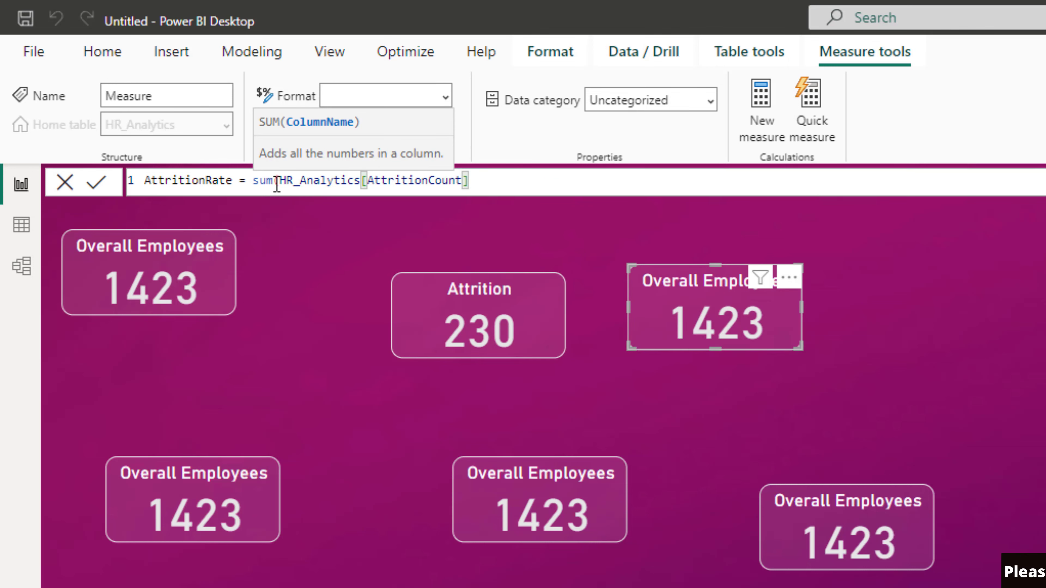
type(")")
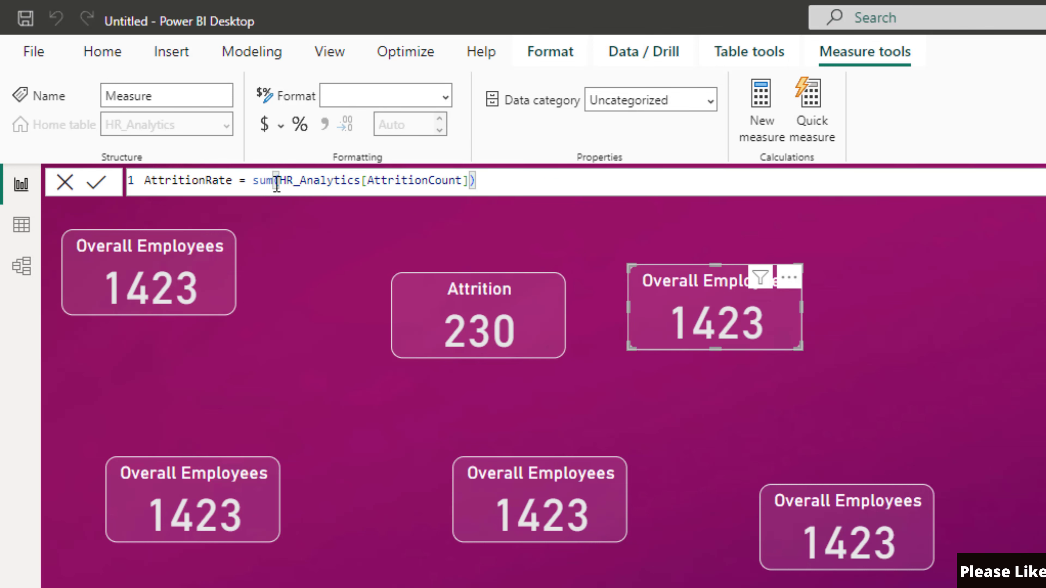
type("/sum(")
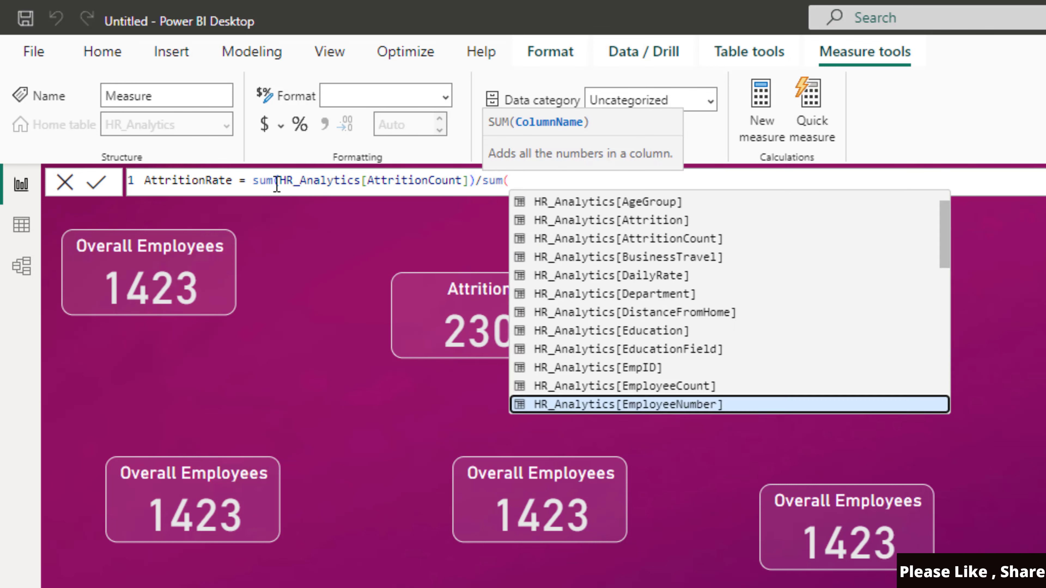
key("Up")
key("Tab")
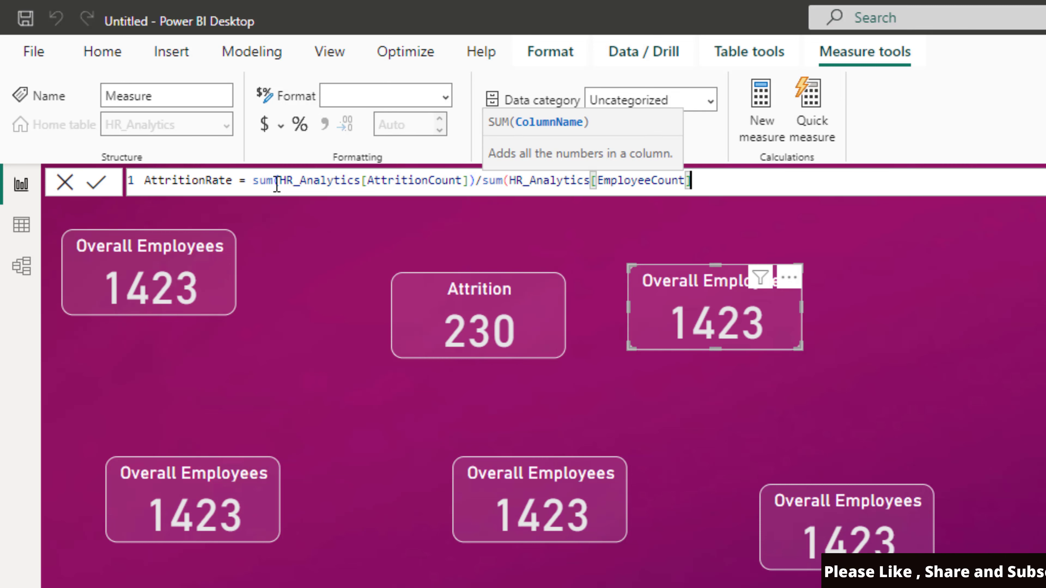
type(")")
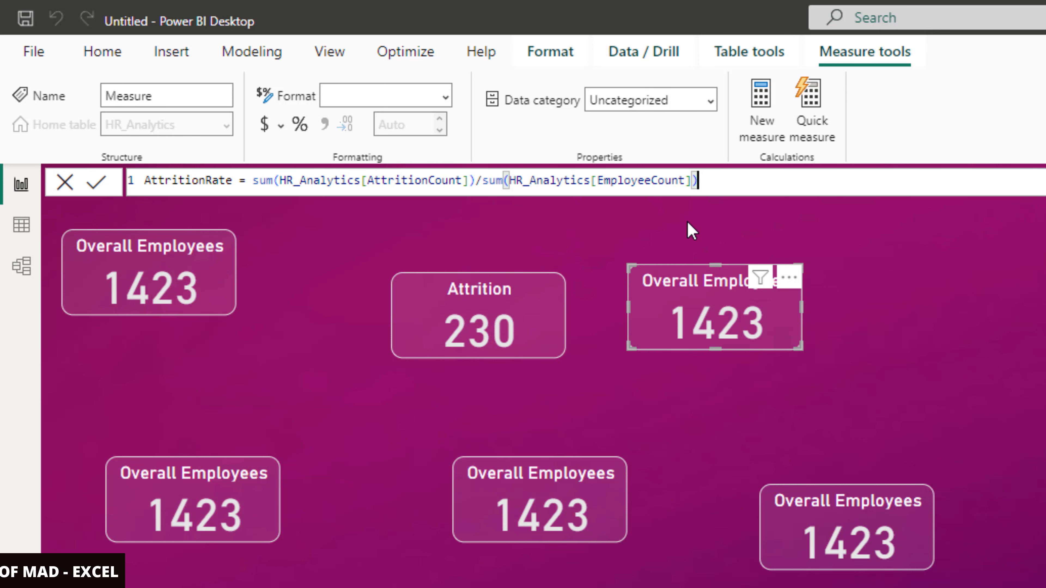
left_click(98, 185)
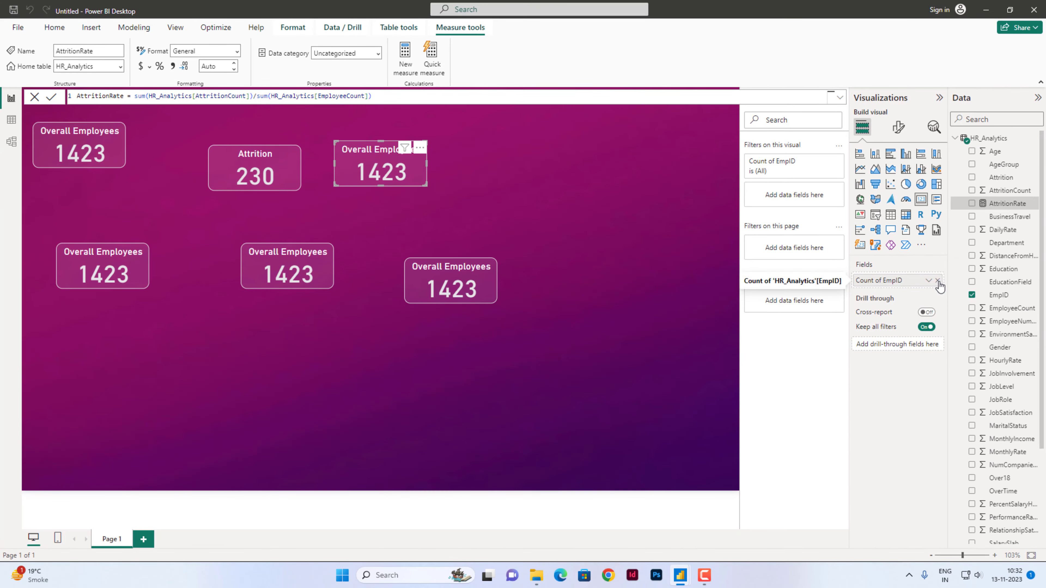
Step: Replace EmpID with AttritionRate in the card beside Attrition and format the measure as a percentage with 1 decimal place
left_click(938, 280)
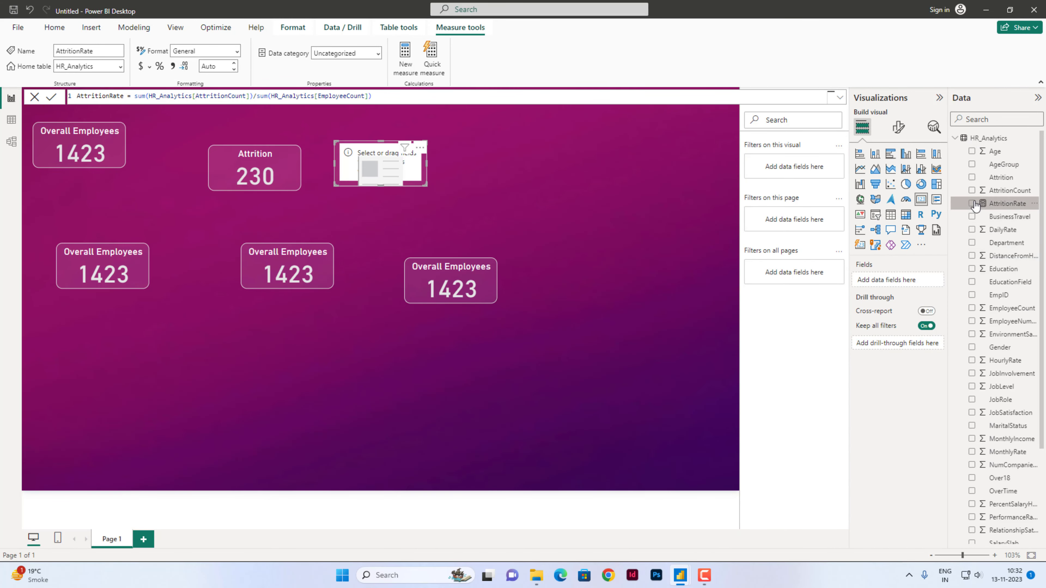
left_click(973, 204)
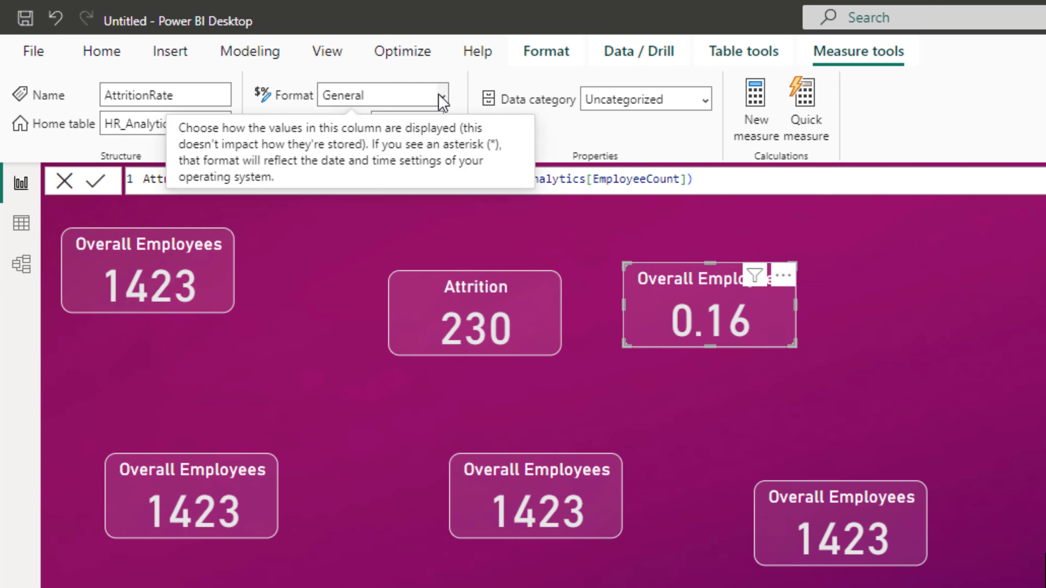
left_click(442, 99)
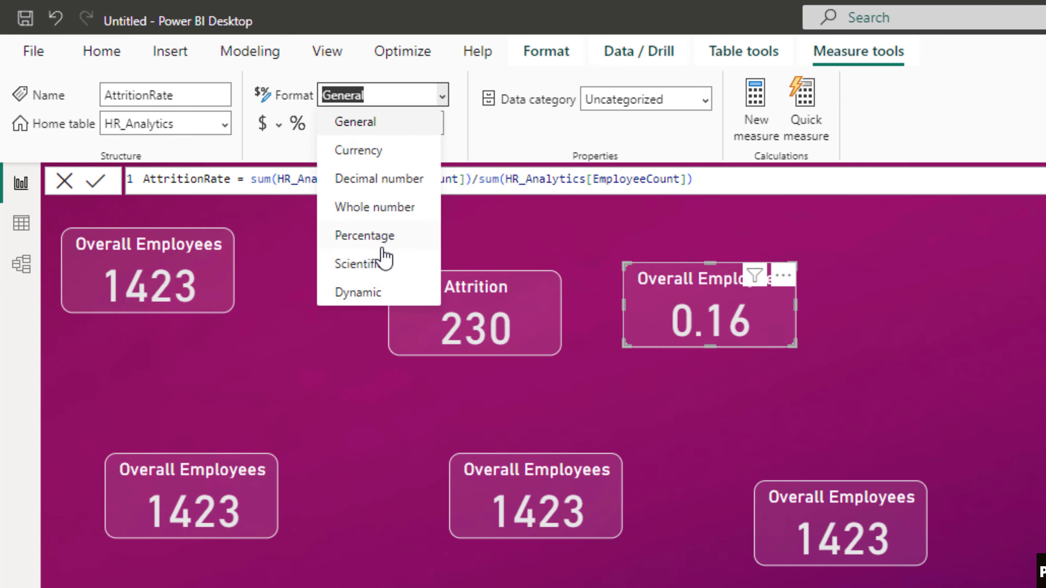
left_click(385, 237)
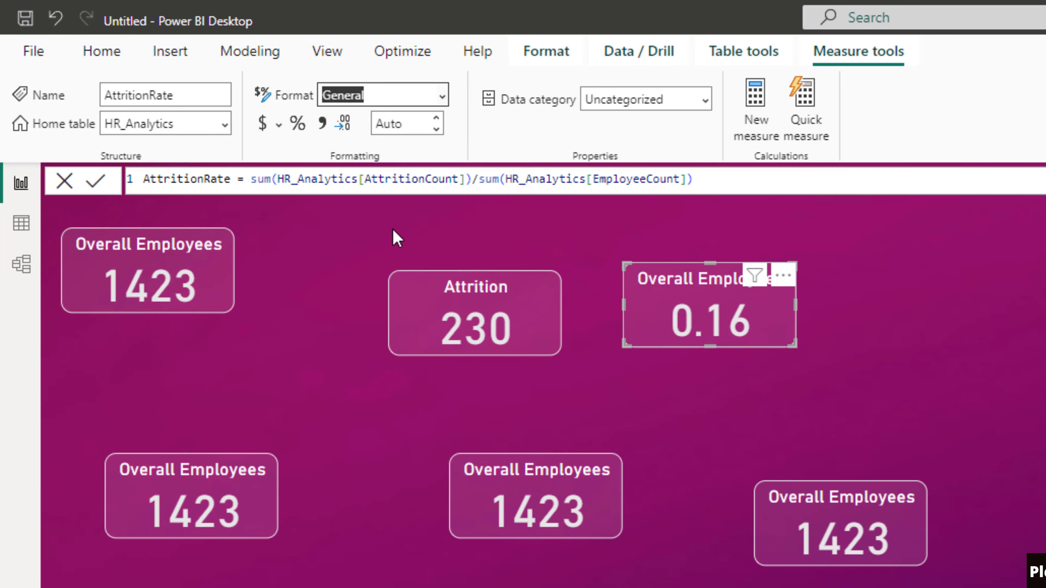
left_click(437, 131)
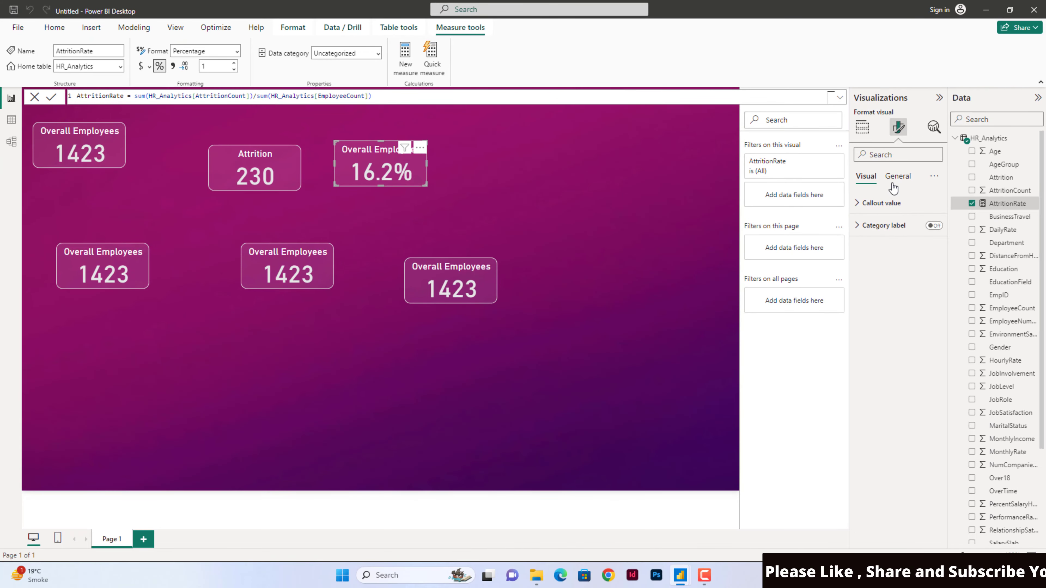
Step: Change the title of the AttritionRate card to "Attrition Rate"
left_click(897, 177)
left_click(877, 226)
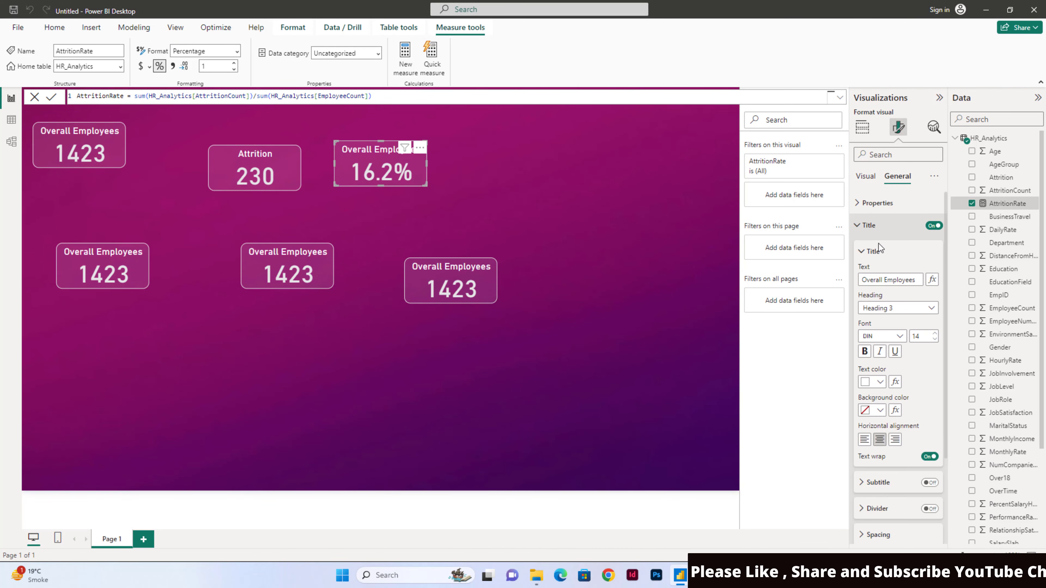
triple_click(880, 283)
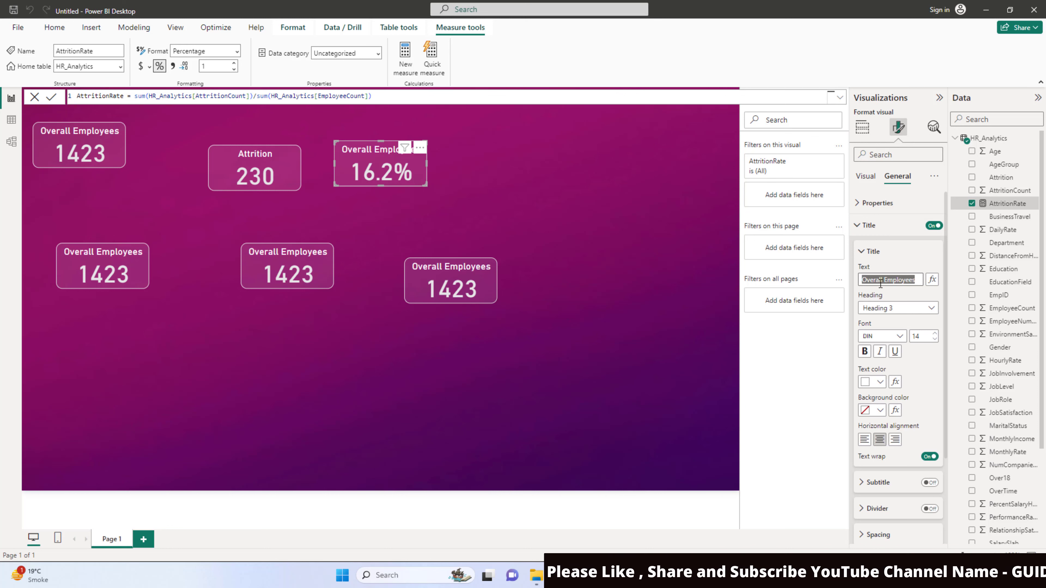
type("At")
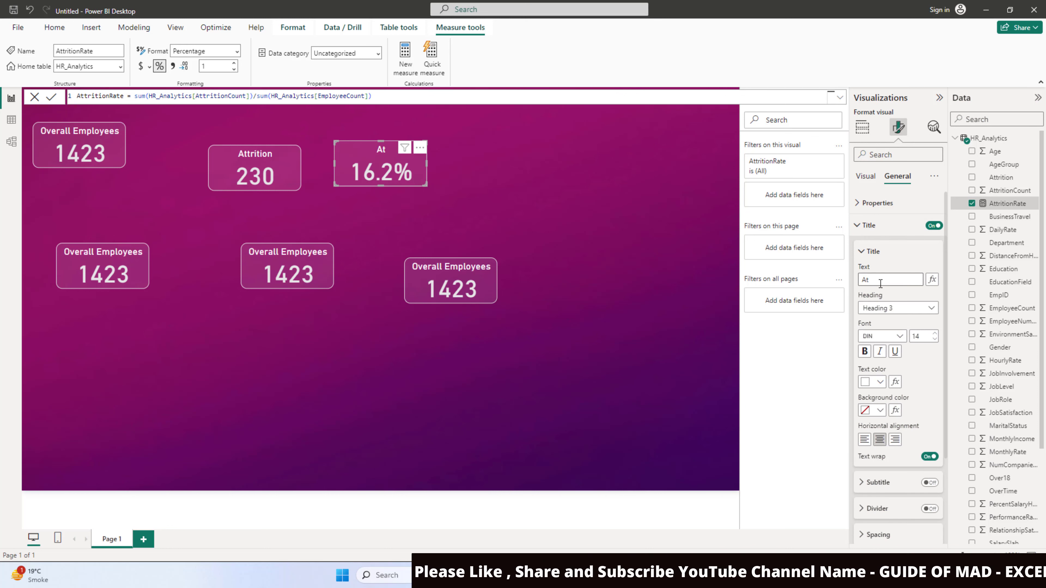
type("trit")
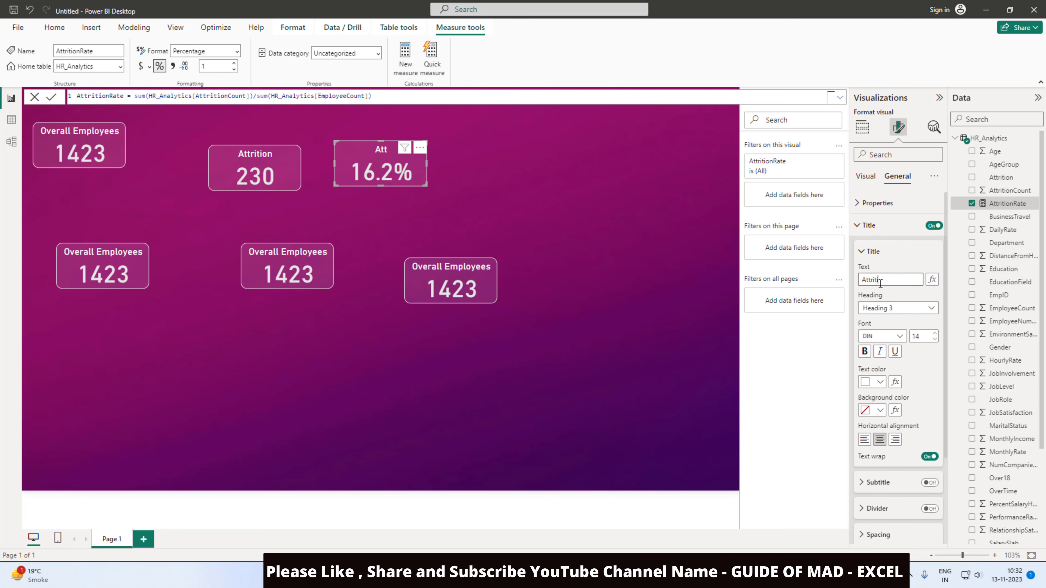
type("ion Rate")
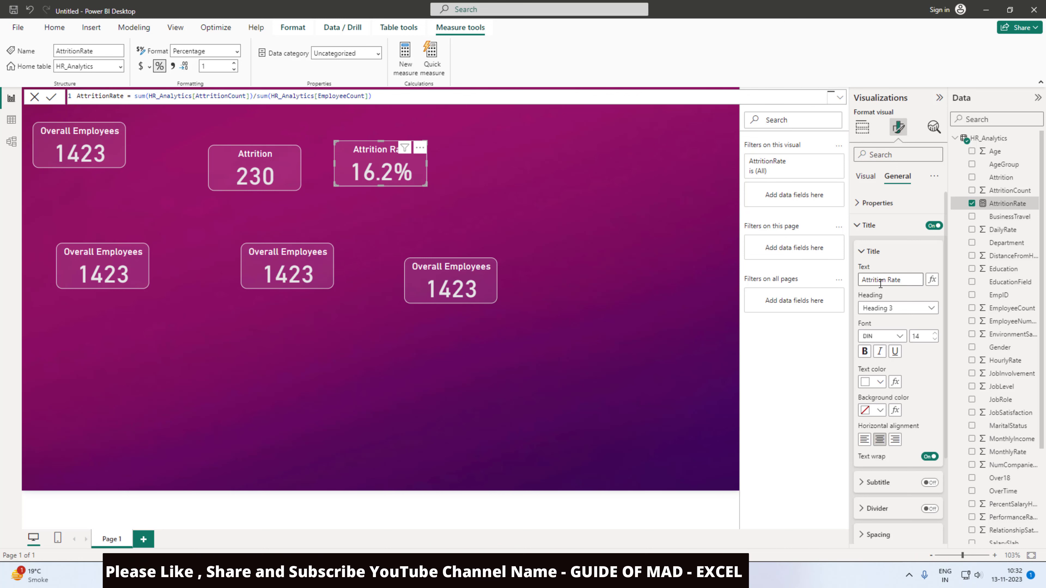
left_click(655, 278)
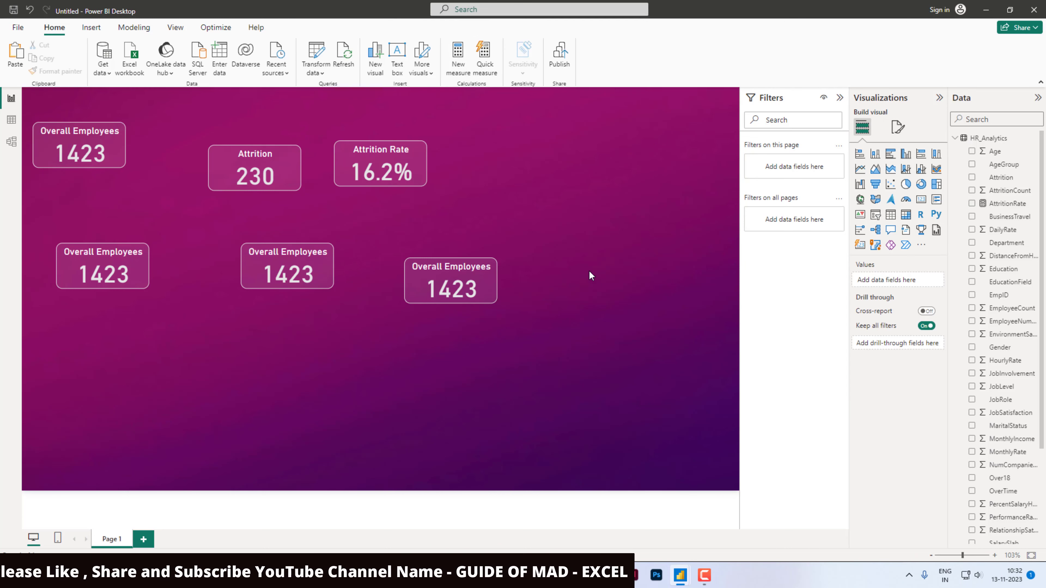
Step: Replace EmpID with the average of Age in the first card of the lower row and open that card's formatting settings
left_click(116, 259)
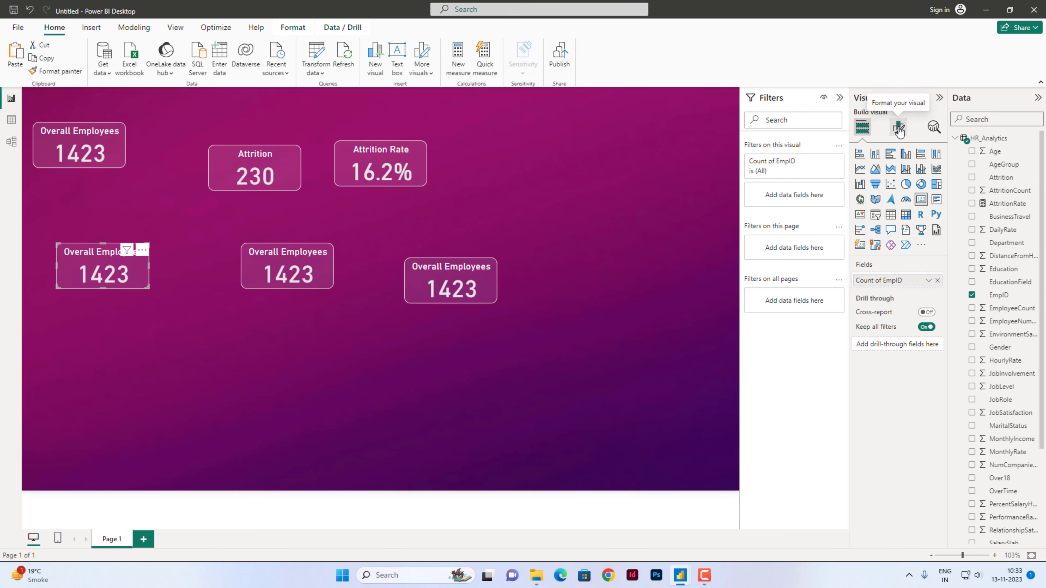
left_click(972, 295)
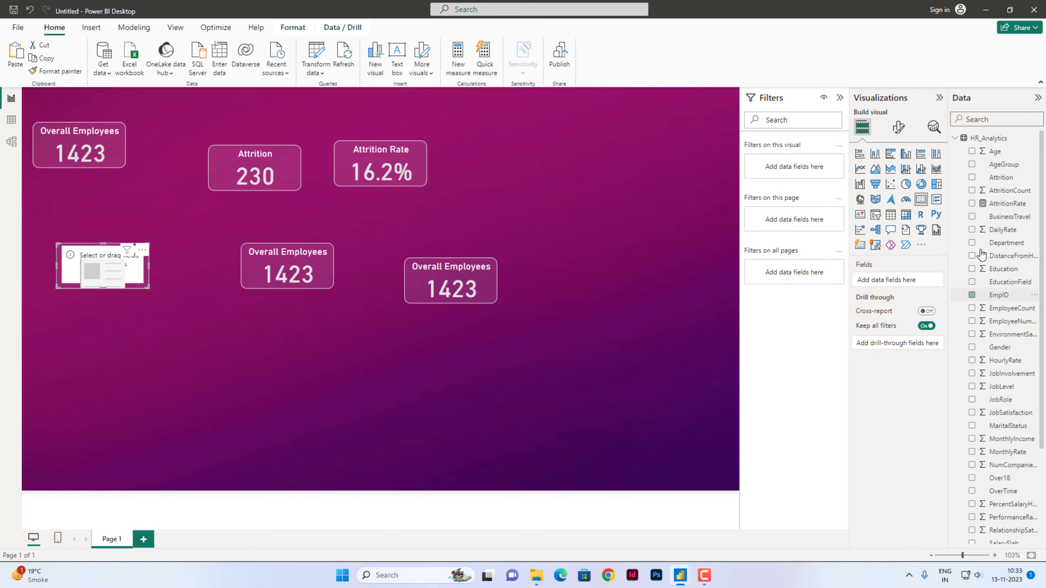
left_click(972, 151)
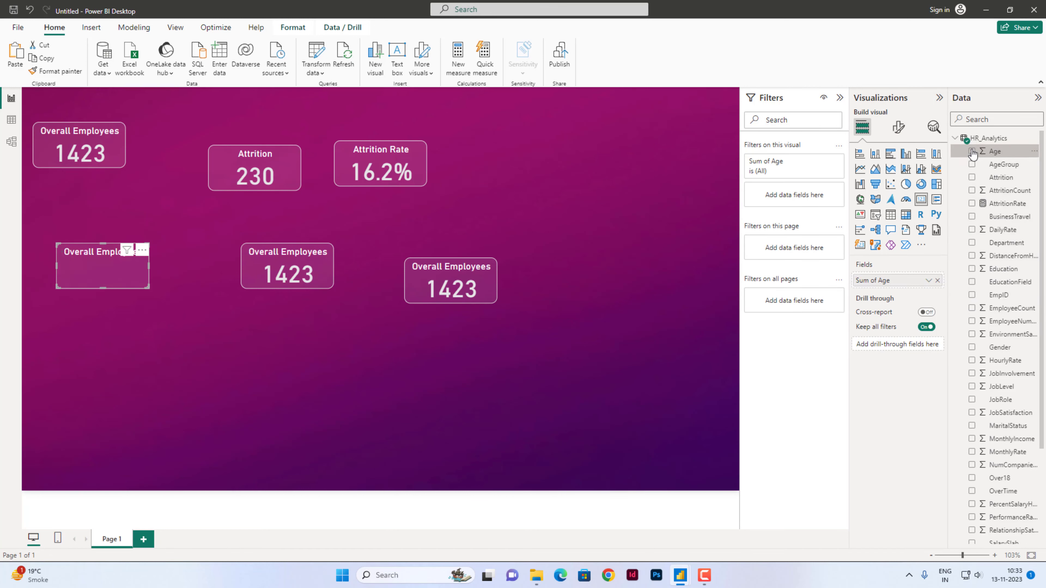
left_click(929, 281)
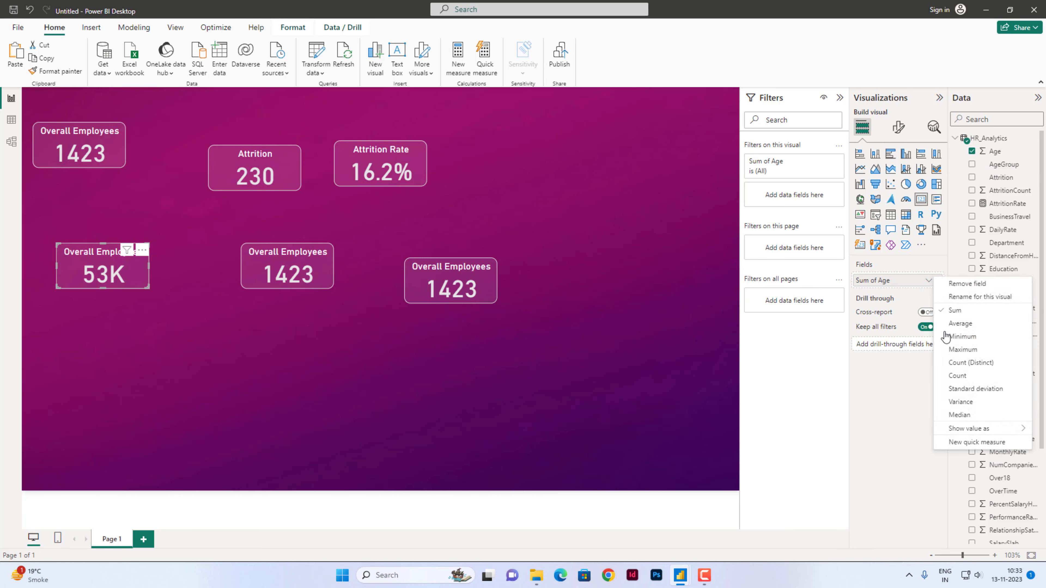
left_click(960, 324)
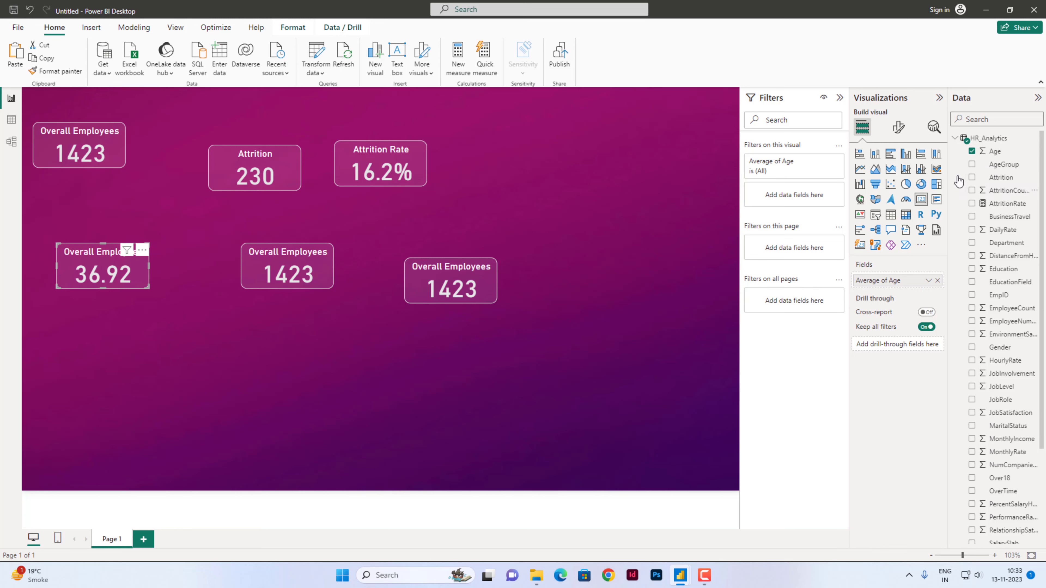
left_click(903, 132)
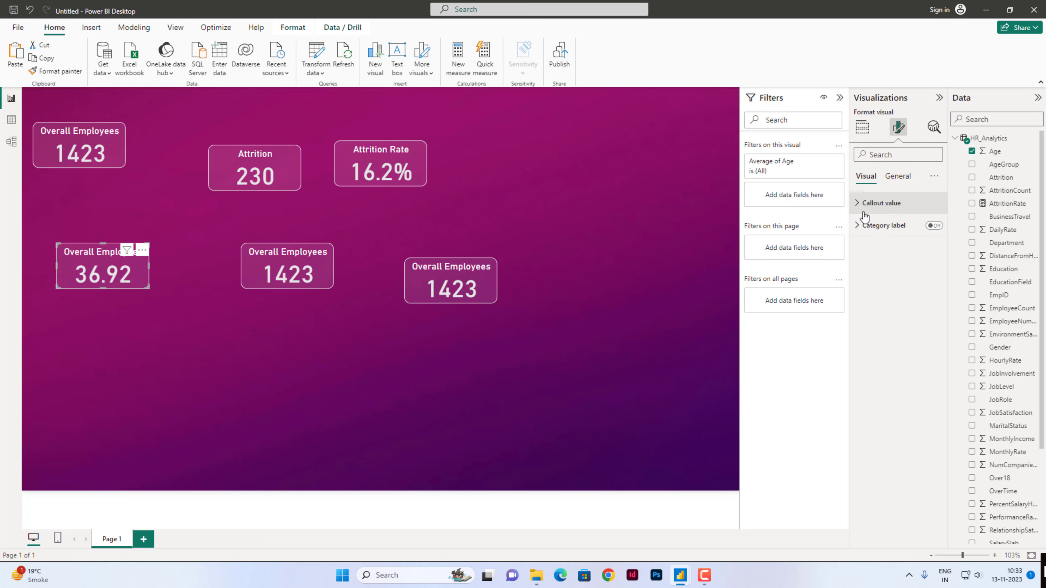
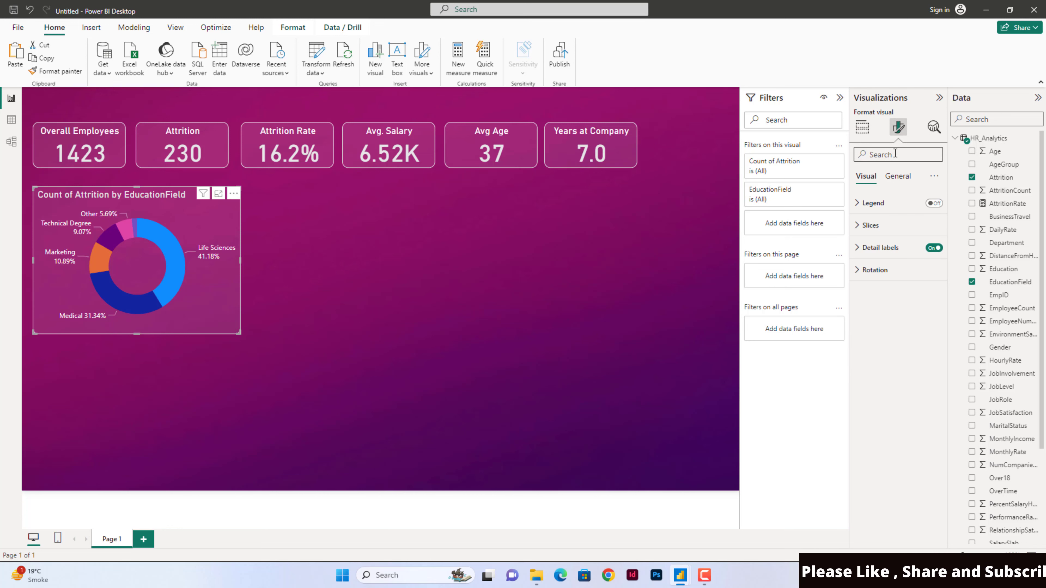
Step: Centre the title of the Count of Attrition by EducationField donut chart and make the chart slightly narrower
left_click(898, 176)
left_click(574, 315)
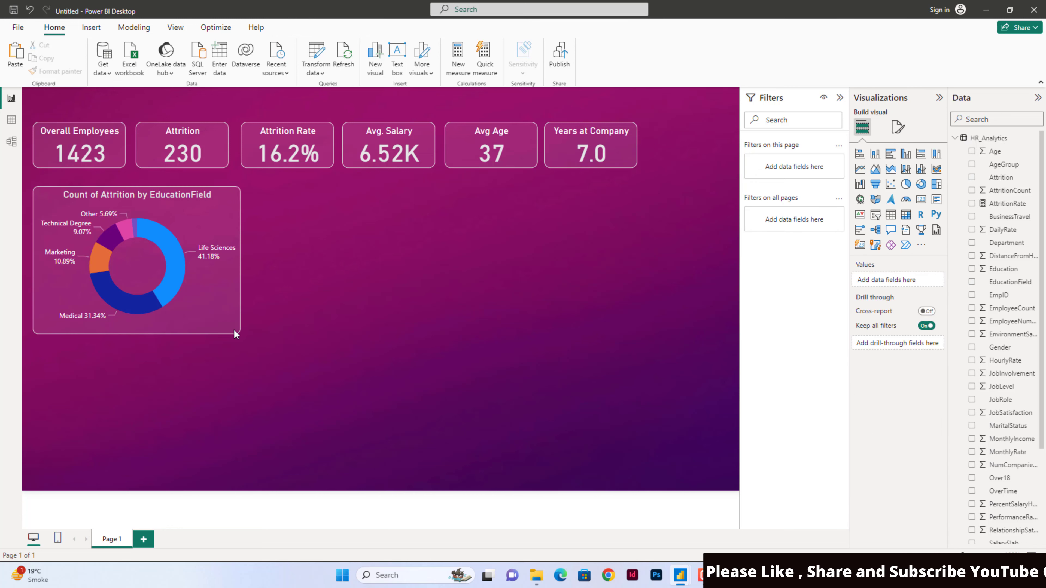
left_click(227, 323)
left_click_drag(240, 334, 232, 333)
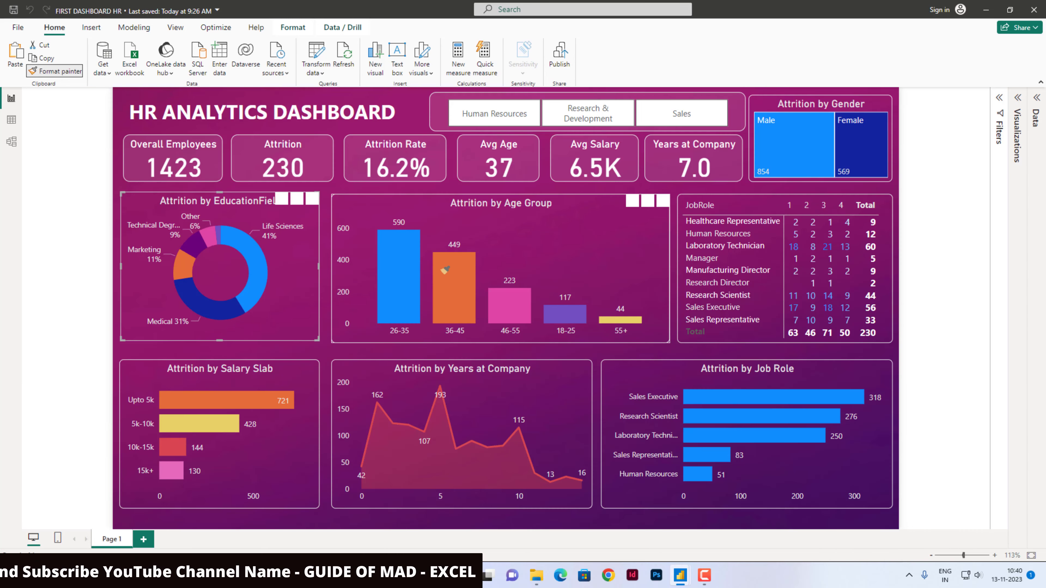
Step: In the FIRST DASHBOARD HR report, apply the donut's formatting to the Attrition by Age Group chart and show the chart's field assignments
left_click(565, 229)
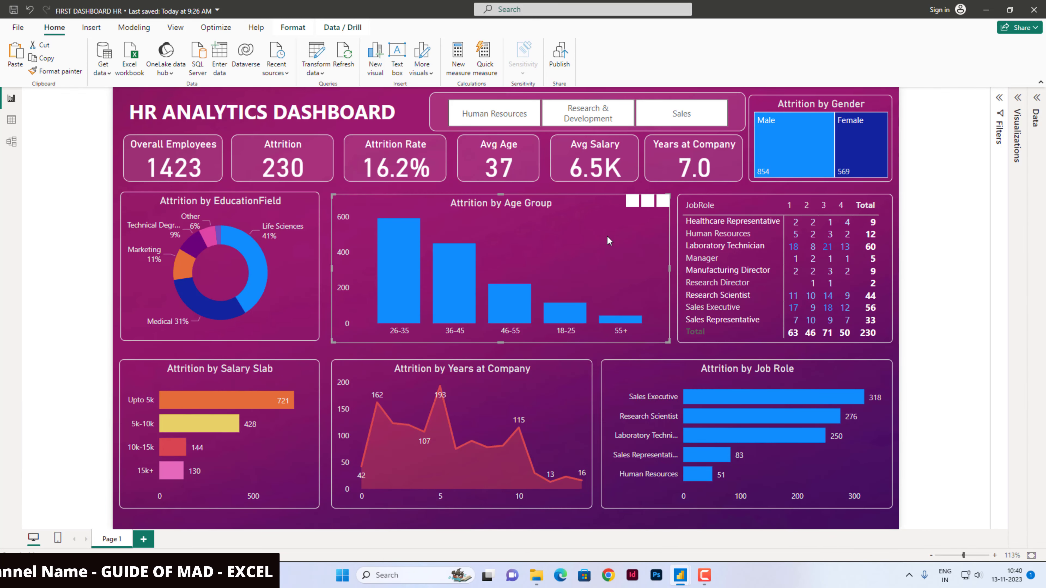
left_click(1037, 99)
left_click(955, 139)
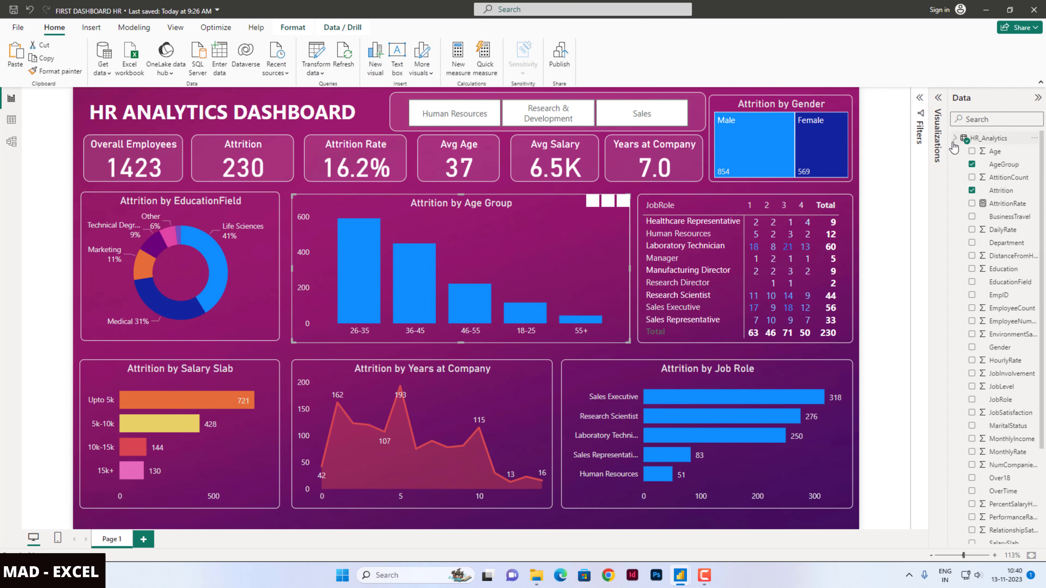
left_click(938, 99)
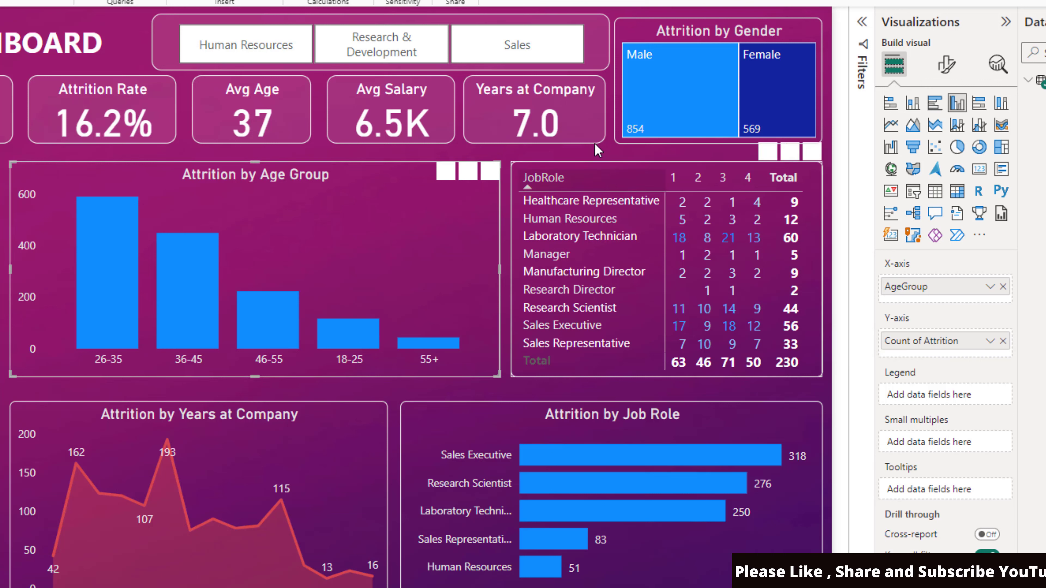
Step: Check the fields of the Attrition by Gender treemap, try its gender cross-filtering, and return to the Attrition by Age Group chart
left_click(748, 91)
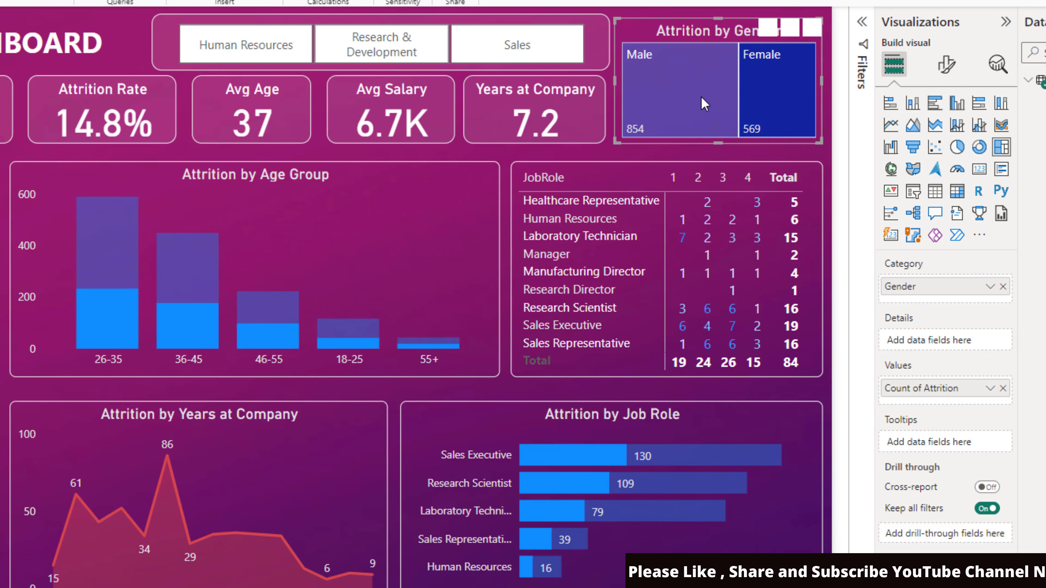
left_click(711, 99)
left_click(773, 105)
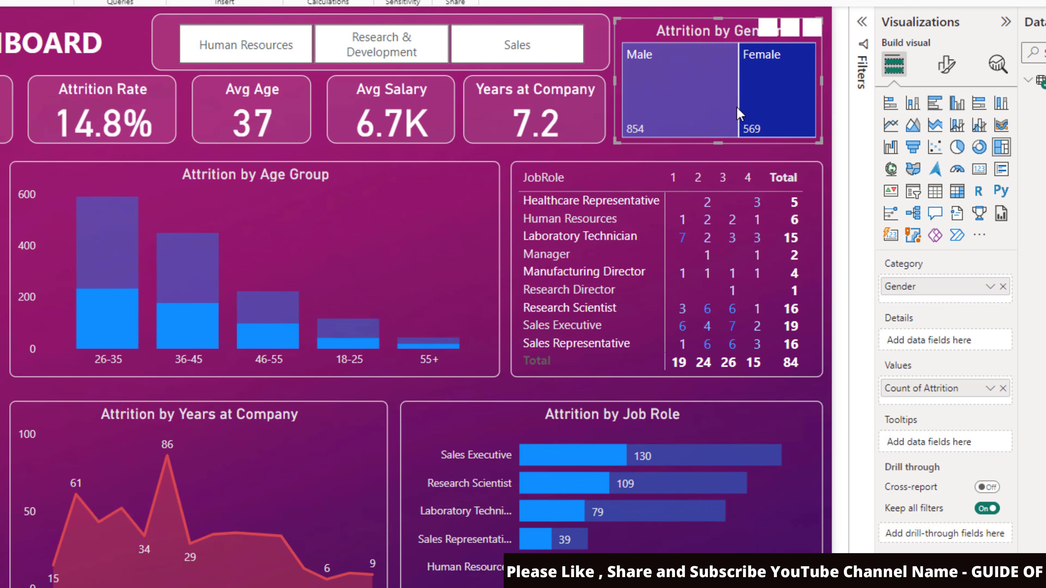
left_click(675, 102)
left_click(675, 101)
left_click(424, 260)
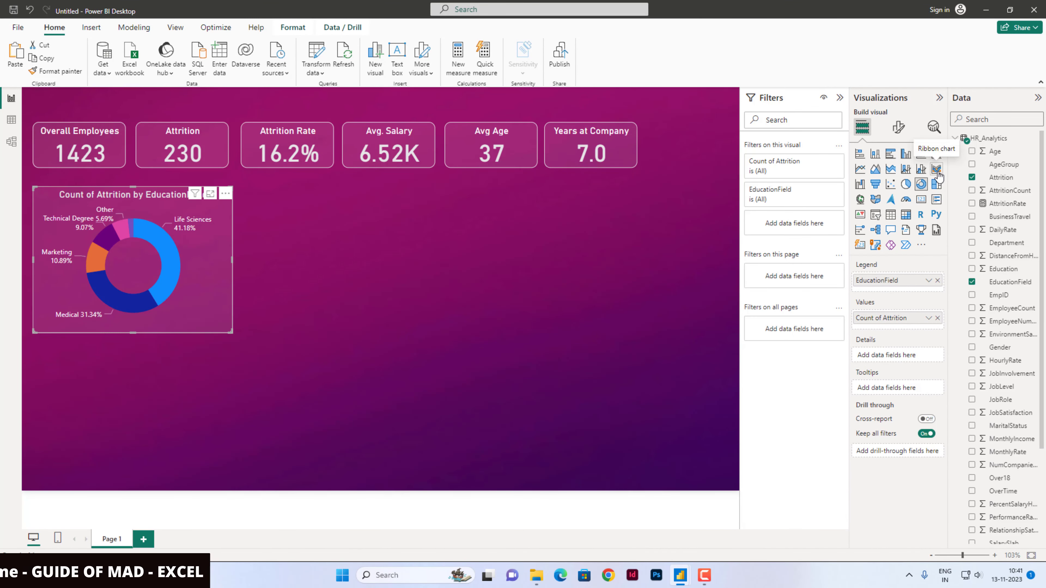
Step: In the Untitled report, duplicate the EducationField donut chart, place the copy beside the original and convert the copy to a matrix
left_click(906, 215)
key("ctrl+z")
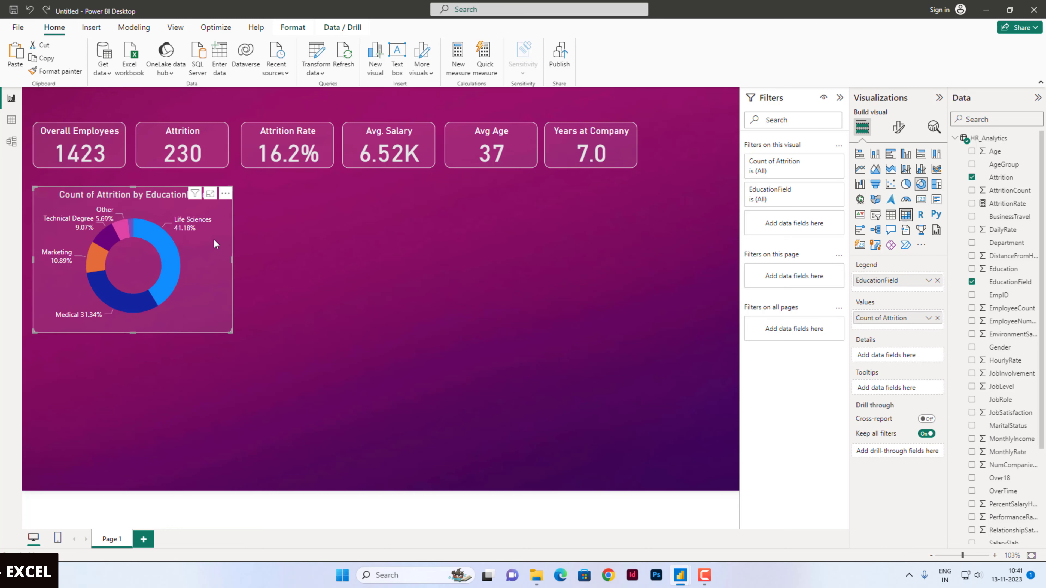
key("ctrl+c")
key("ctrl+v")
left_click_drag(214, 238, 449, 240)
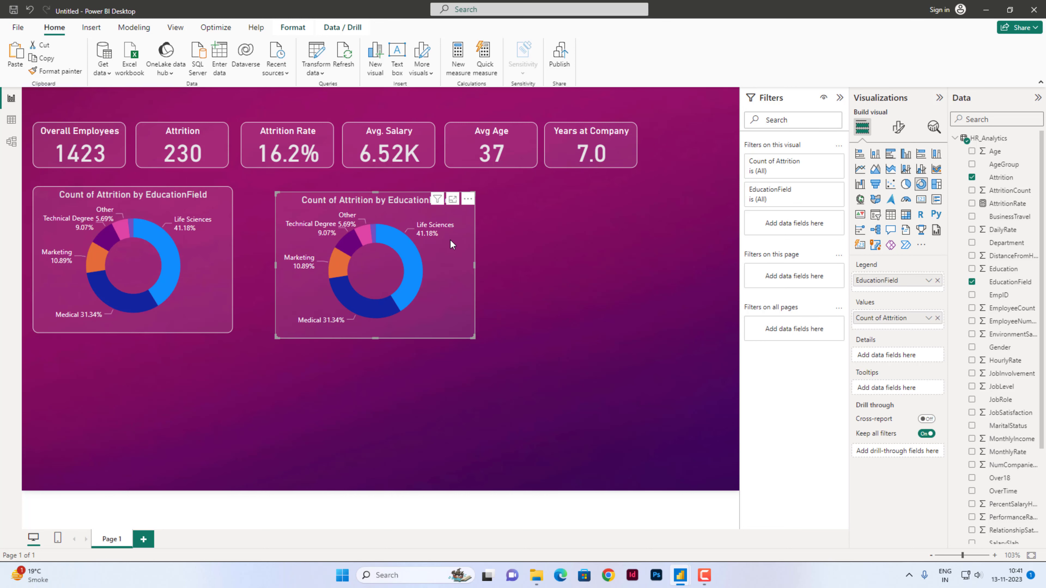
left_click(905, 214)
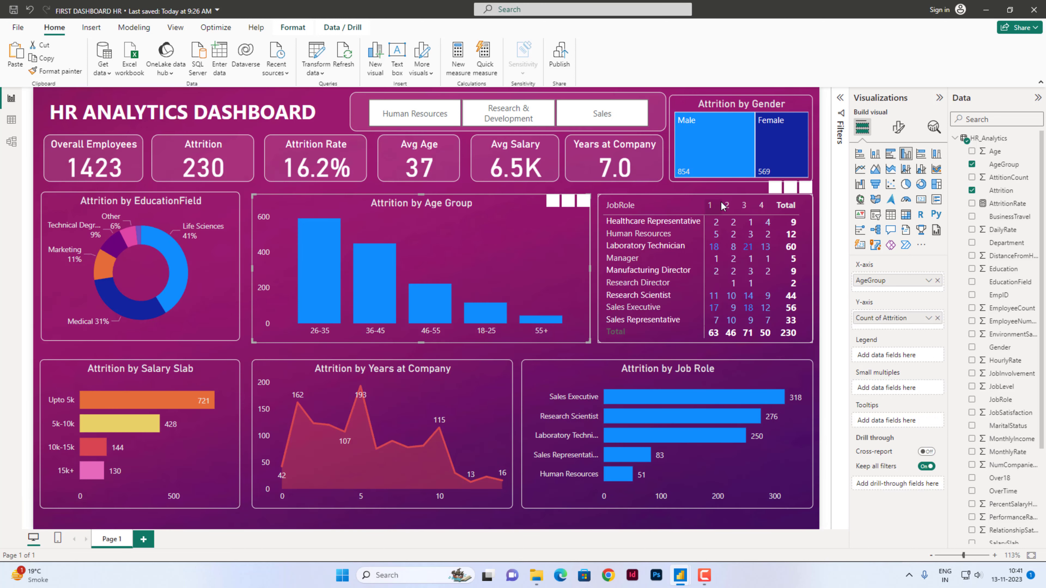
Step: Check the JobRole matrix in the finished dashboard, and remove EducationField and Count of Attrition from the new matrix
left_click(695, 195)
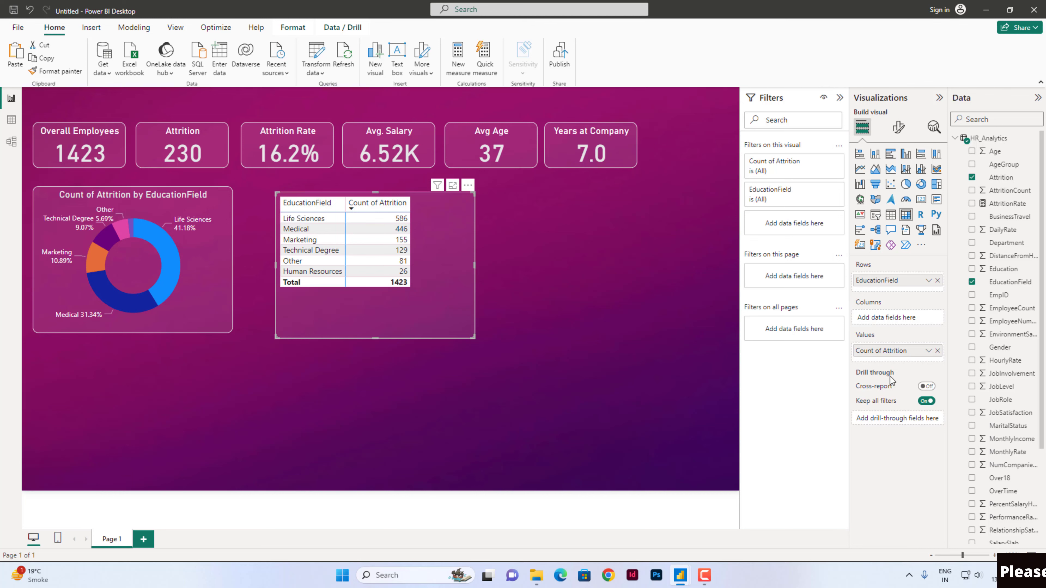
left_click(938, 280)
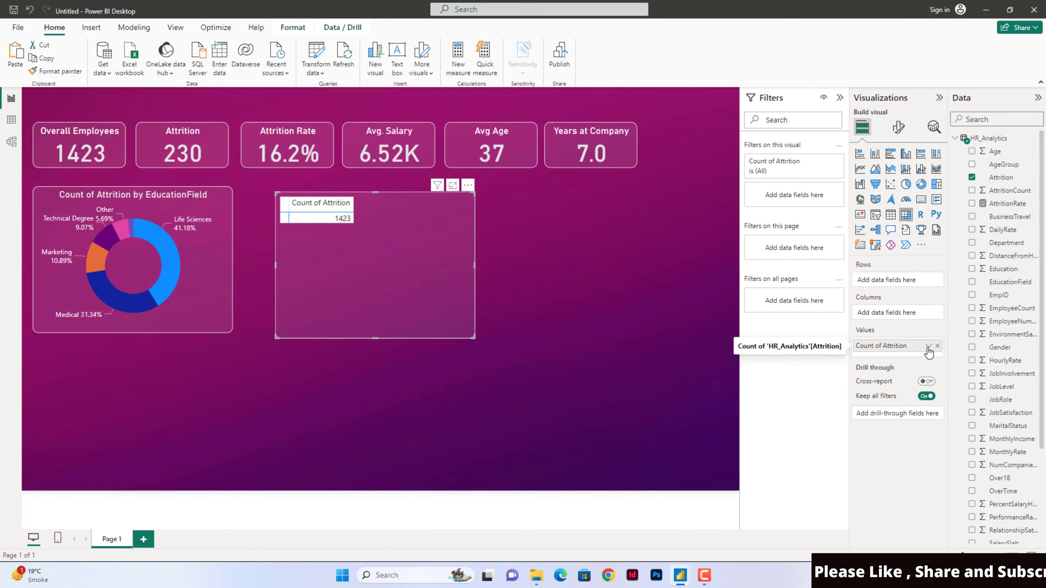
left_click(929, 346)
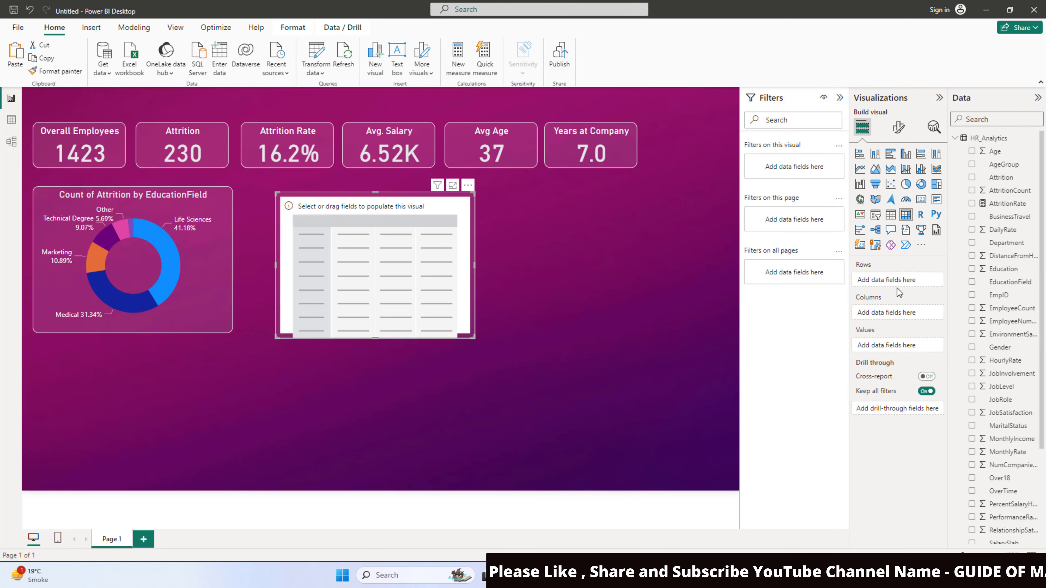
Step: Fill the matrix with JobRole as rows, JobSatisfaction as columns and the sum of AttritionCount as values, and shrink its frame around the table
left_click(973, 399)
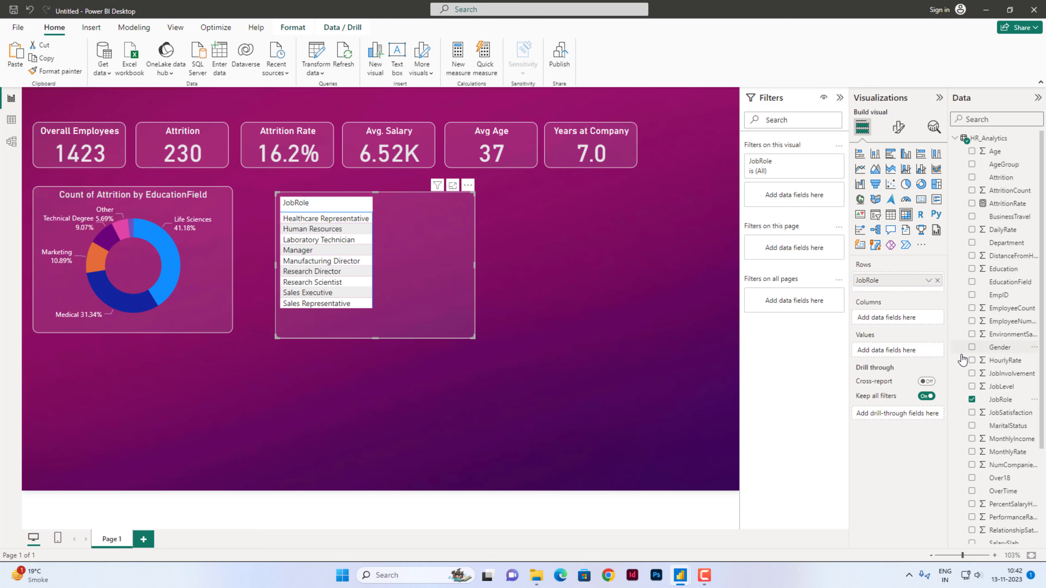
left_click(972, 412)
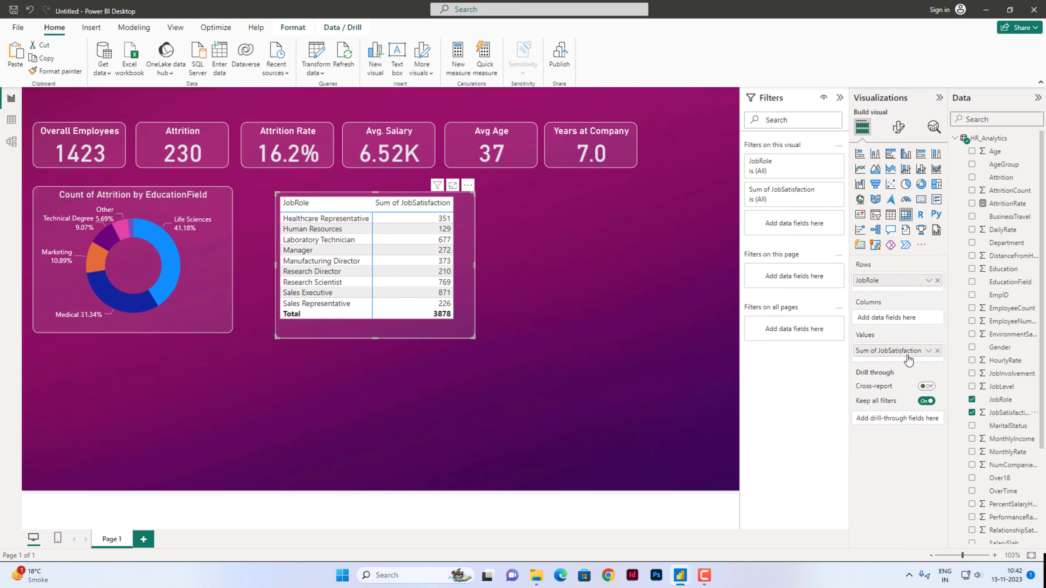
left_click_drag(909, 360, 901, 318)
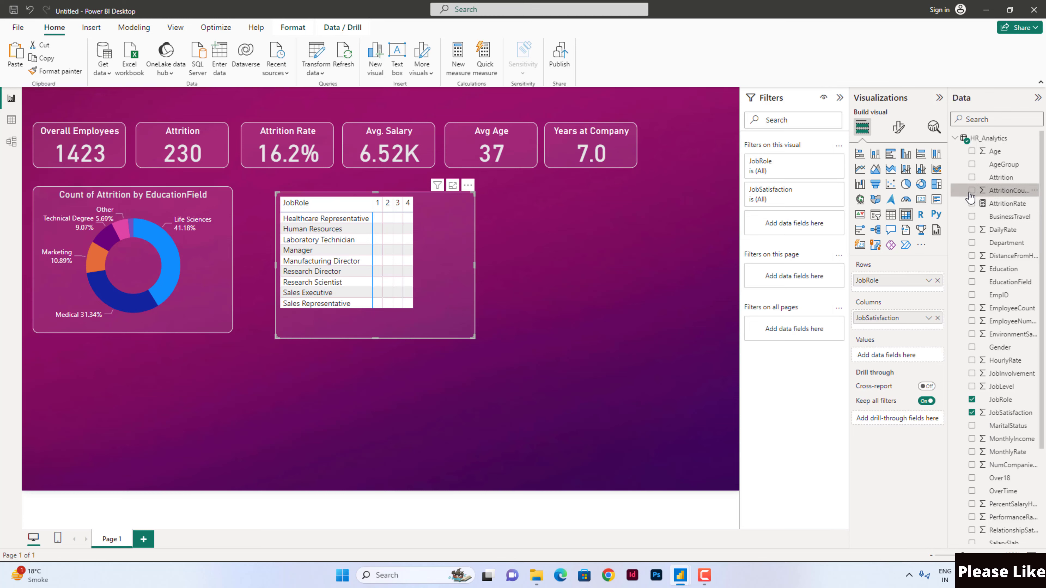
left_click(971, 190)
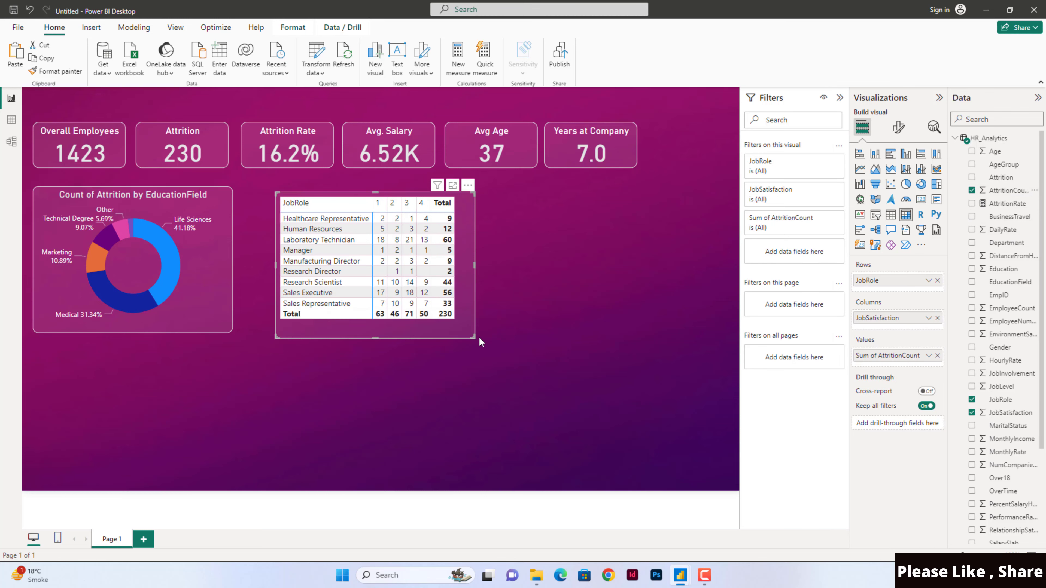
left_click_drag(473, 337, 466, 322)
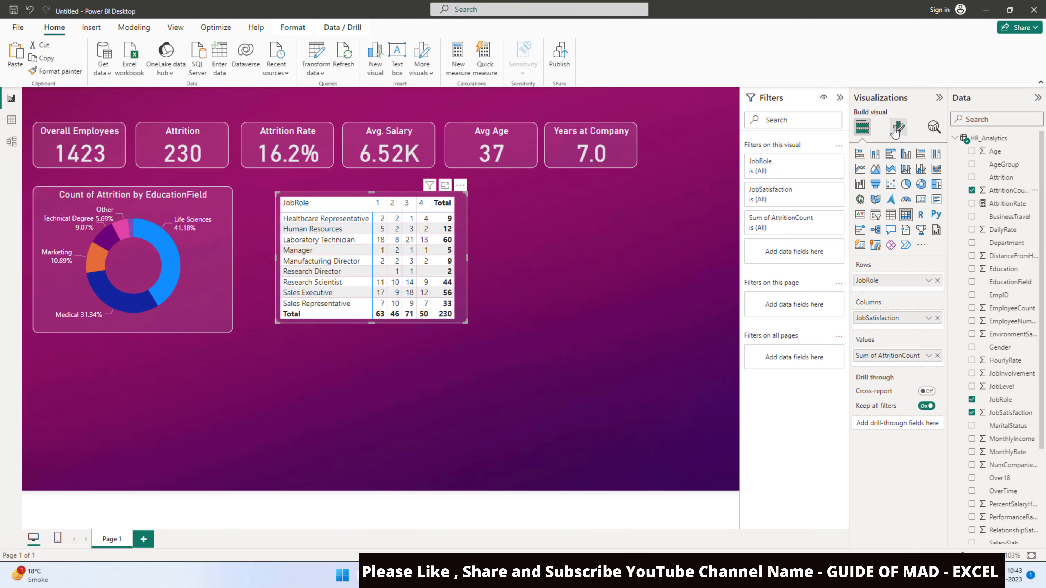
Step: Compare with the finished dashboard's matrix and set the new matrix's style preset to None
left_click(898, 129)
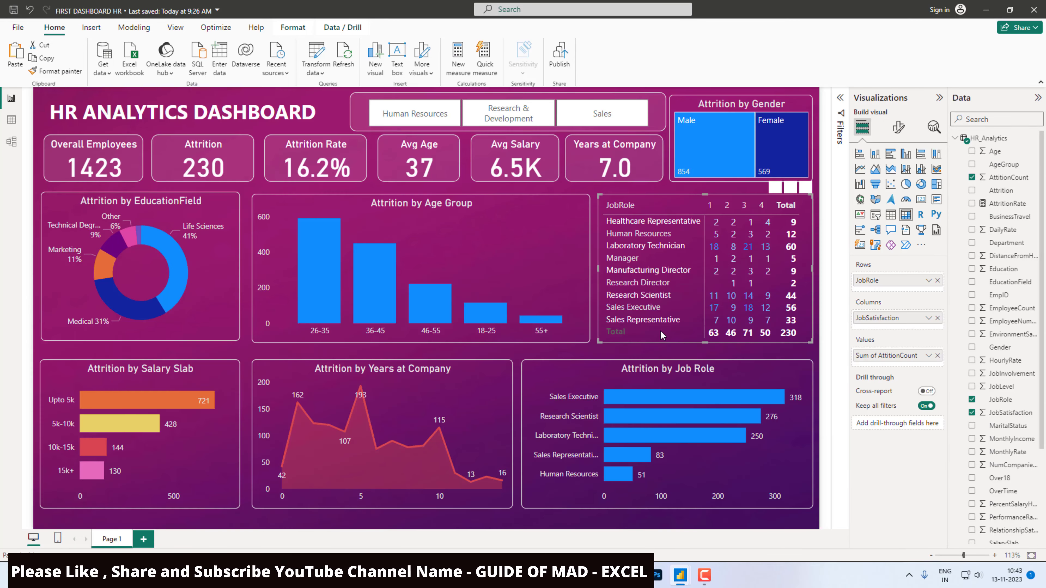
left_click(899, 129)
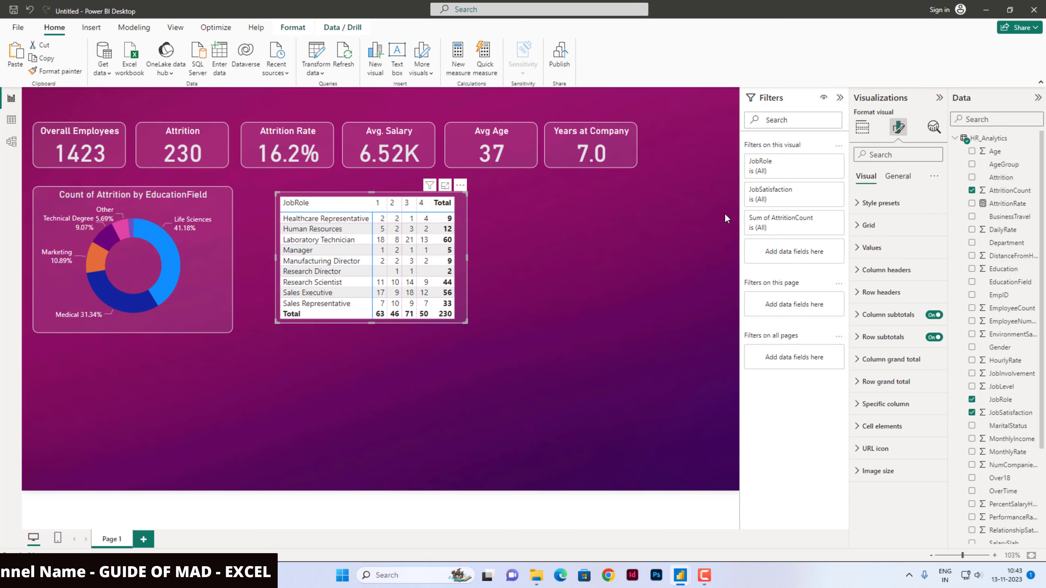
left_click(871, 203)
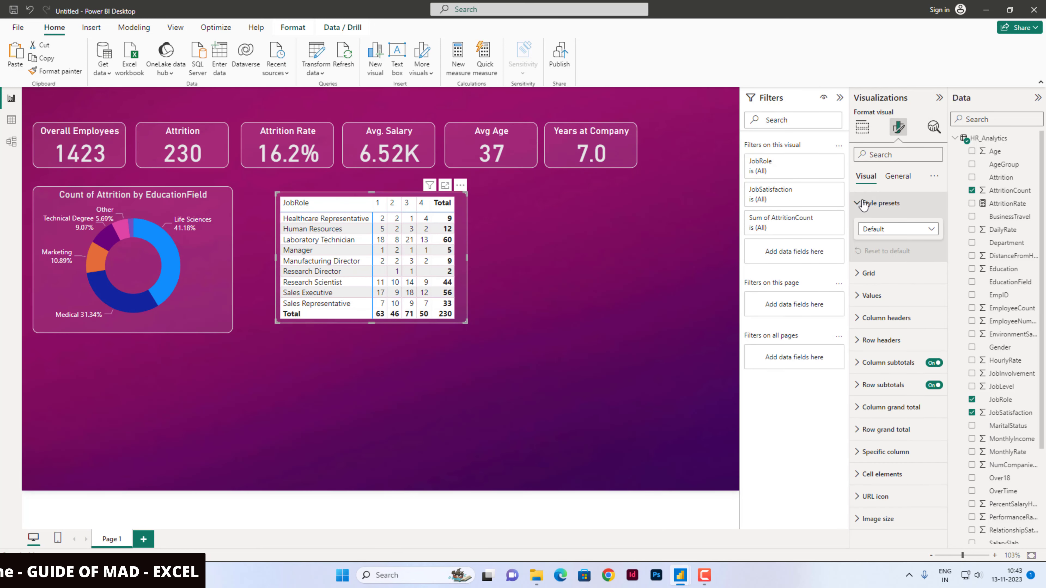
left_click(880, 232)
left_click(869, 256)
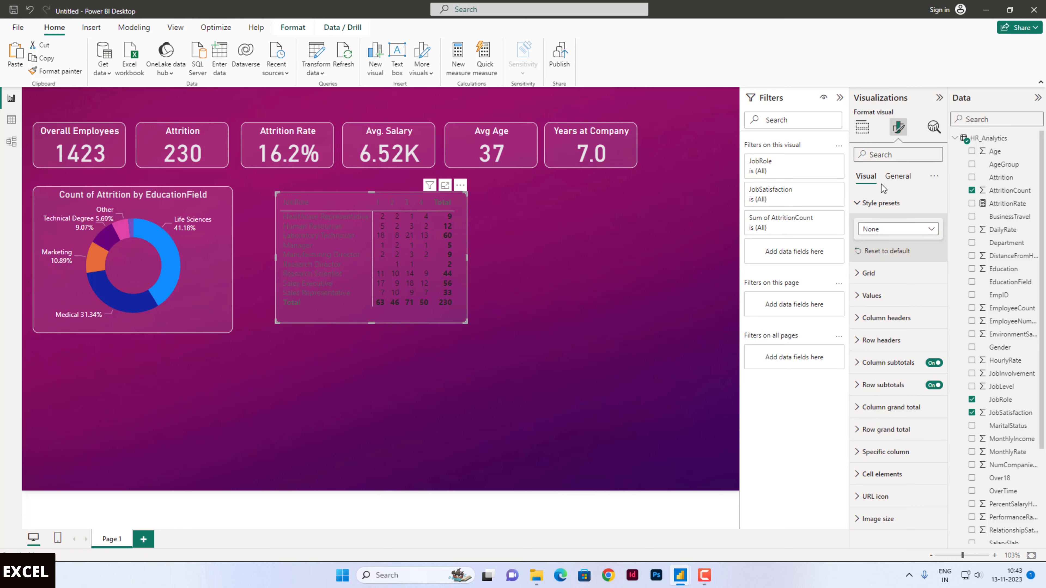
Step: Filter the matrix's formatting settings by "color" and set the grid border colour to light grey
left_click(891, 155)
type("c")
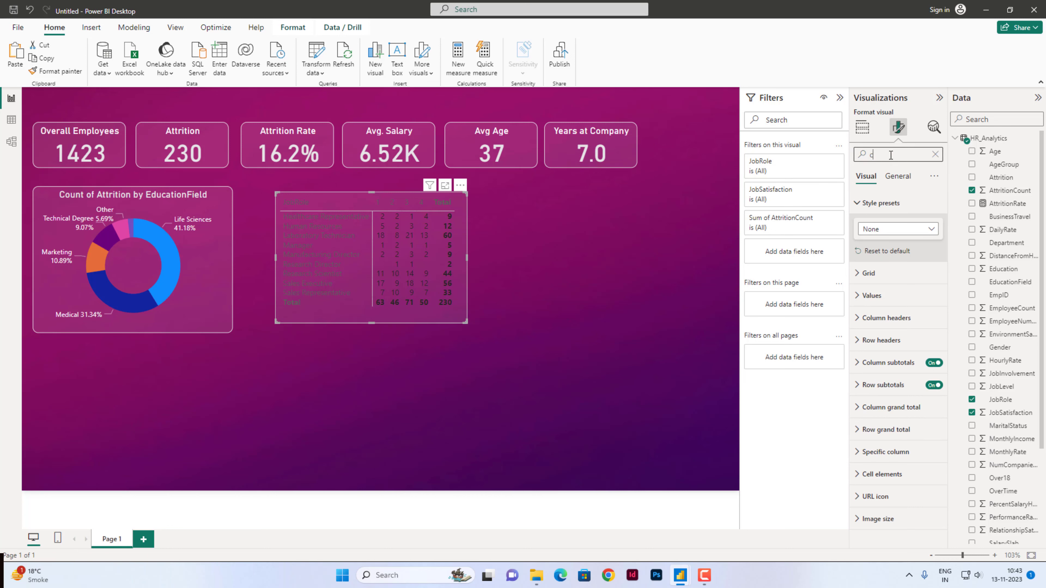
type("olor")
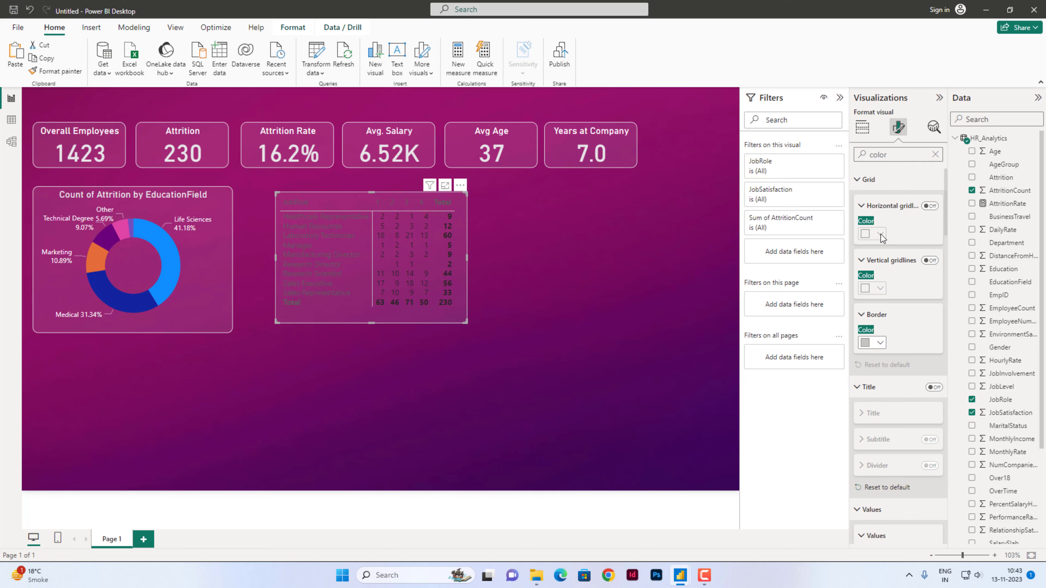
left_click(879, 344)
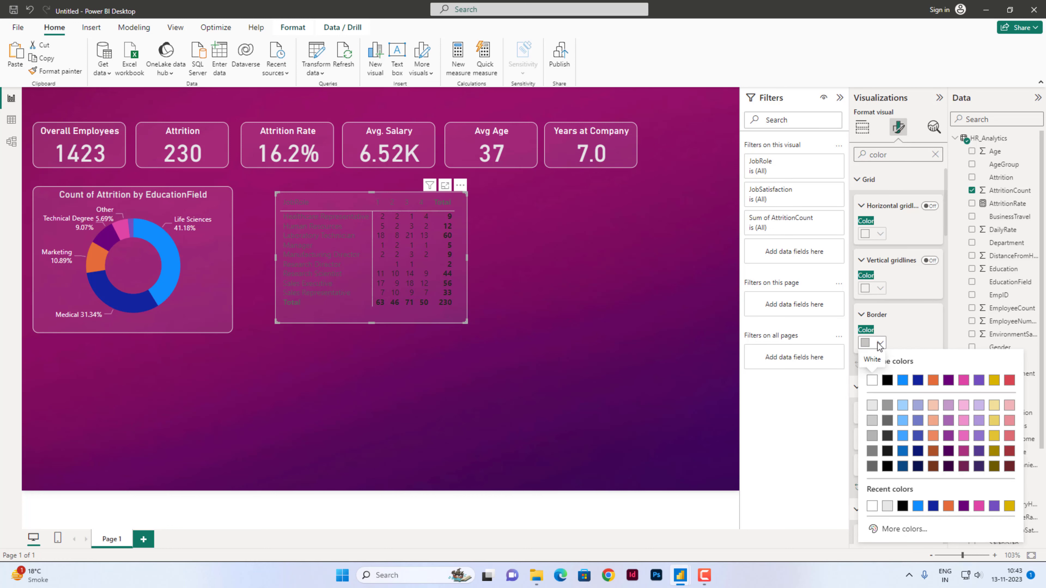
left_click(872, 405)
Step: Set both the text colour and the alternate text colour of the matrix values to white
scroll(901, 314, "down", 6)
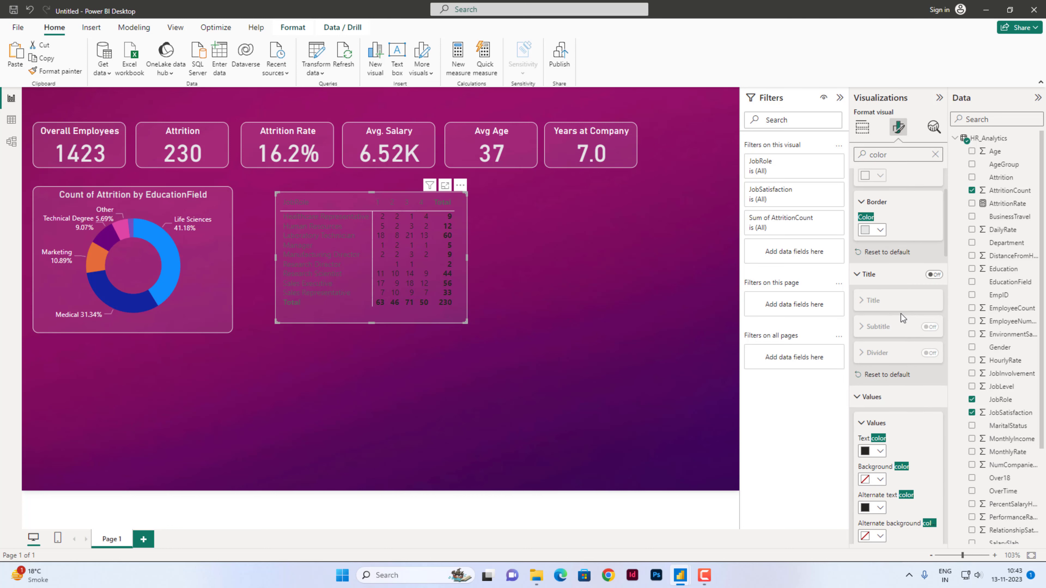
left_click(879, 283)
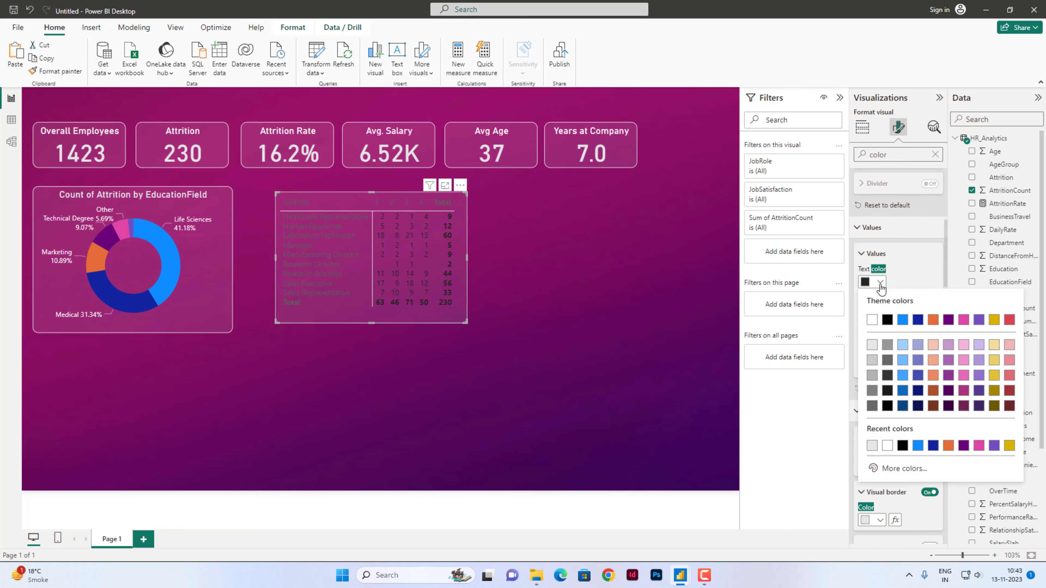
left_click(872, 320)
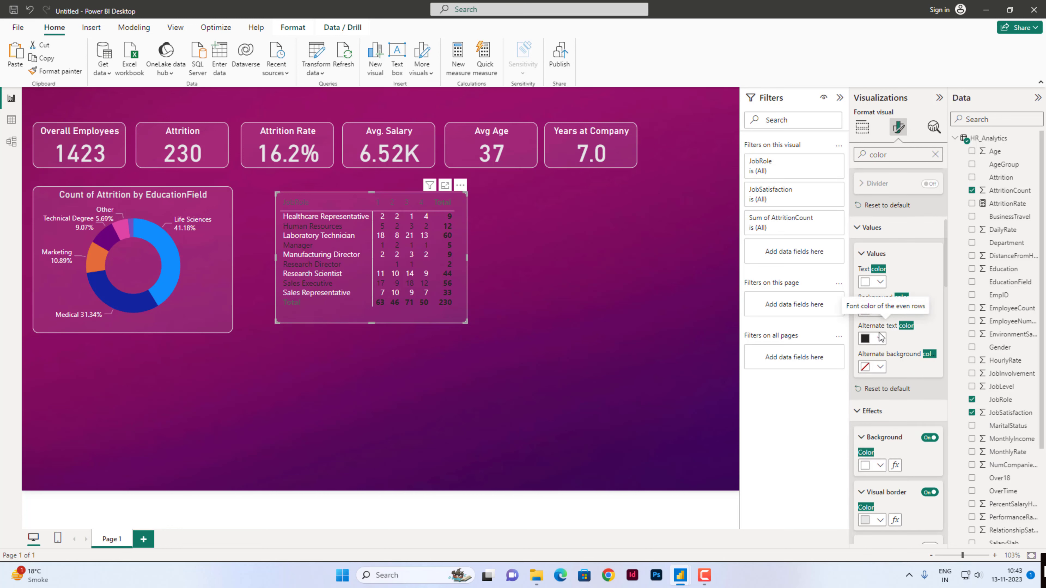
scroll(881, 322, "down", 3)
left_click(880, 226)
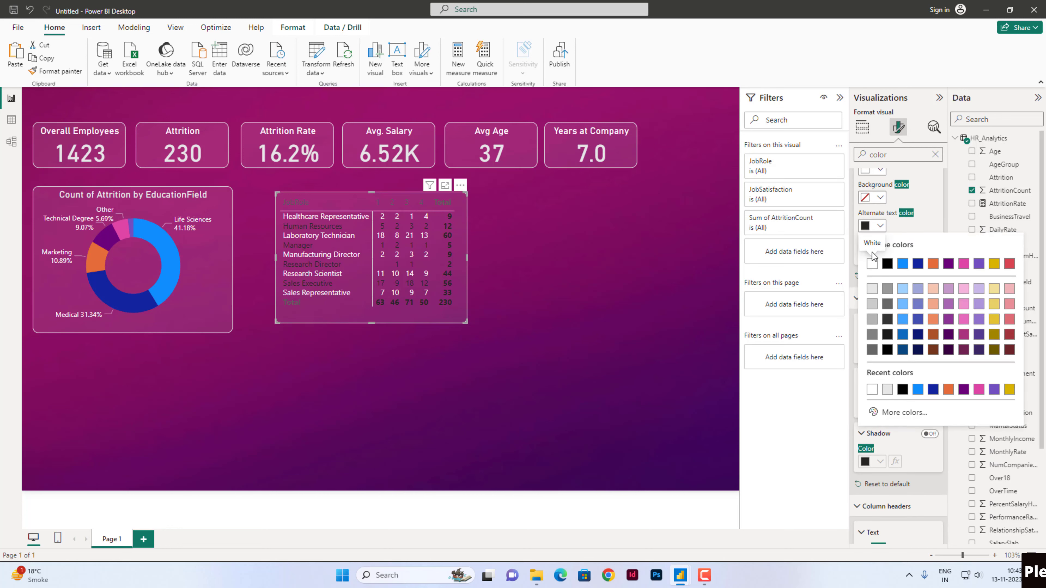
left_click(872, 264)
scroll(875, 270, "down", 2)
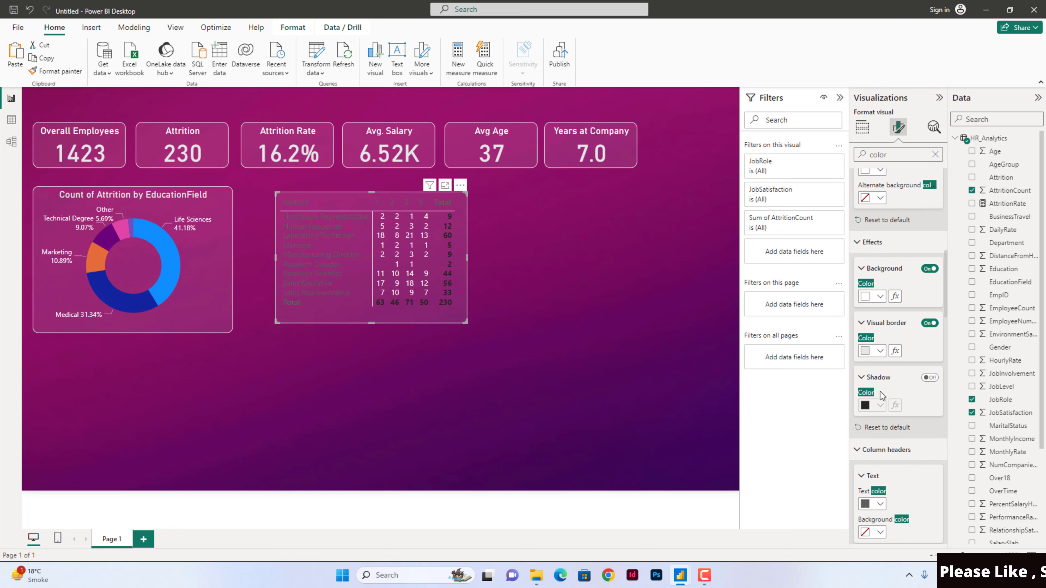
Step: Set the matrix's column header text colour and its header icons' icon colour to white
scroll(868, 383, "down", 6)
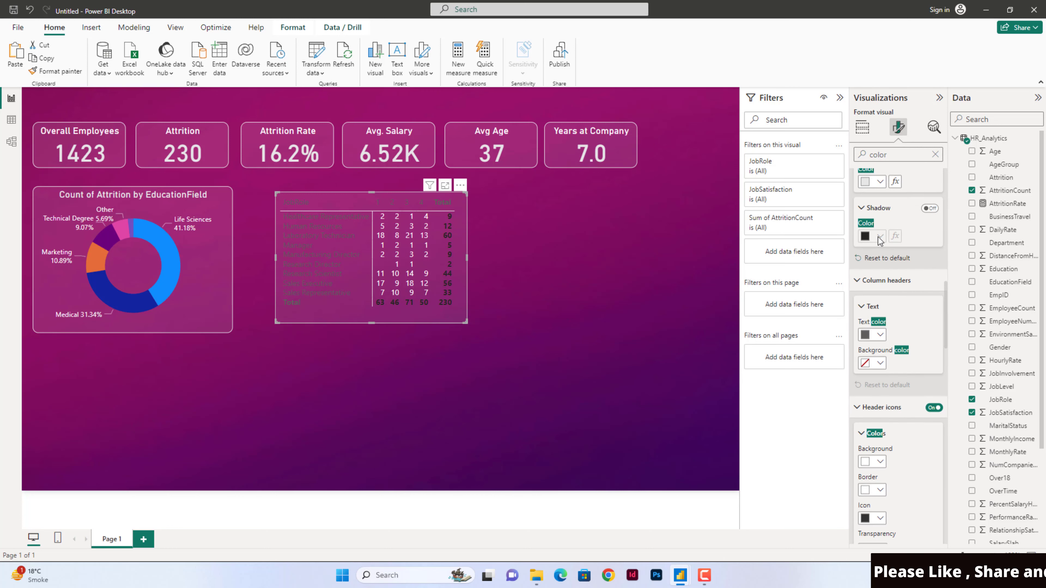
left_click(880, 334)
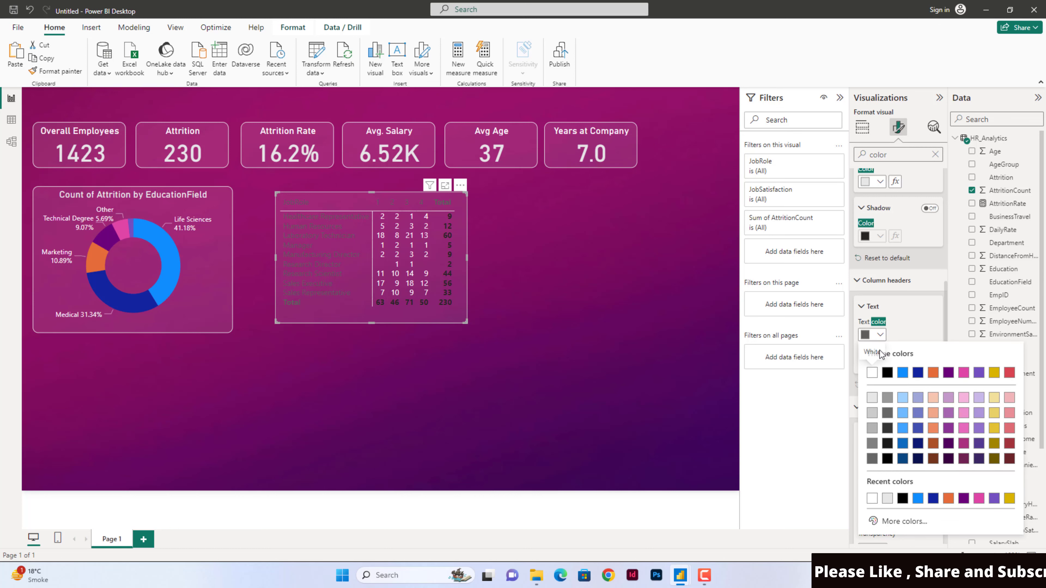
left_click(873, 371)
scroll(871, 315, "down", 3)
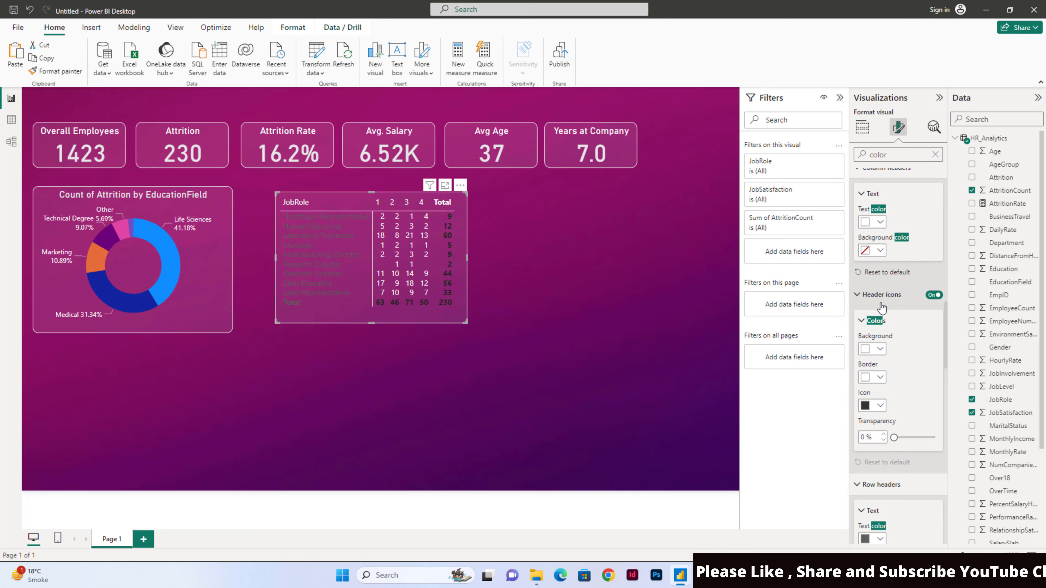
left_click(880, 349)
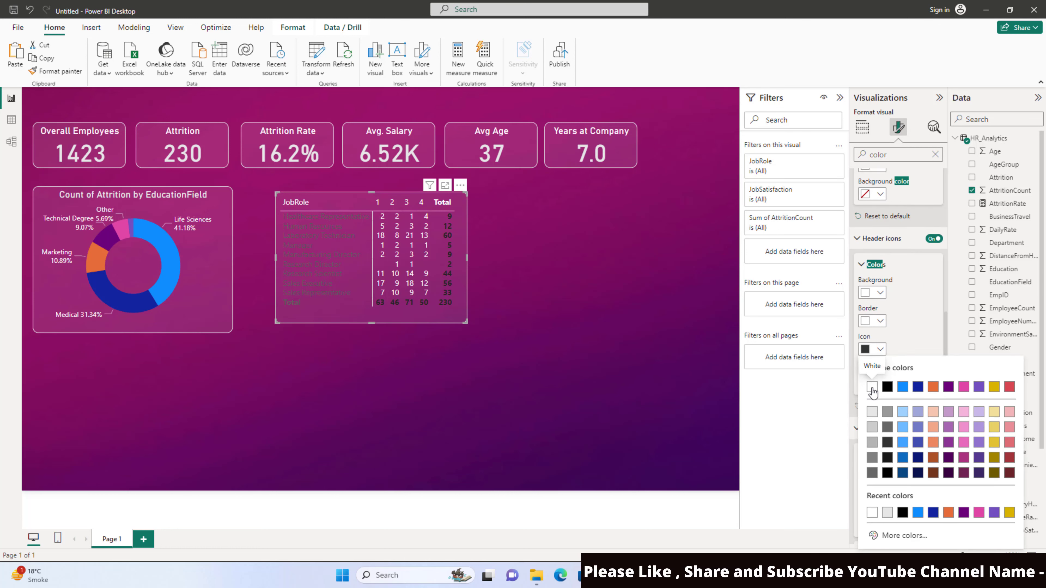
left_click(872, 388)
Step: Set the text colour of the matrix's row headers to white
scroll(907, 342, "down", 5)
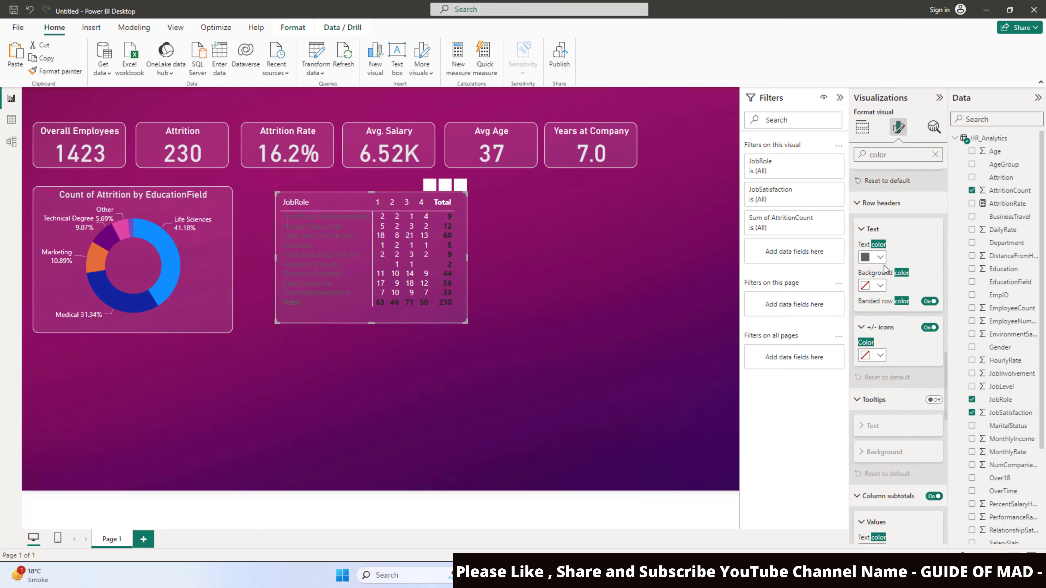
left_click(880, 257)
left_click(873, 296)
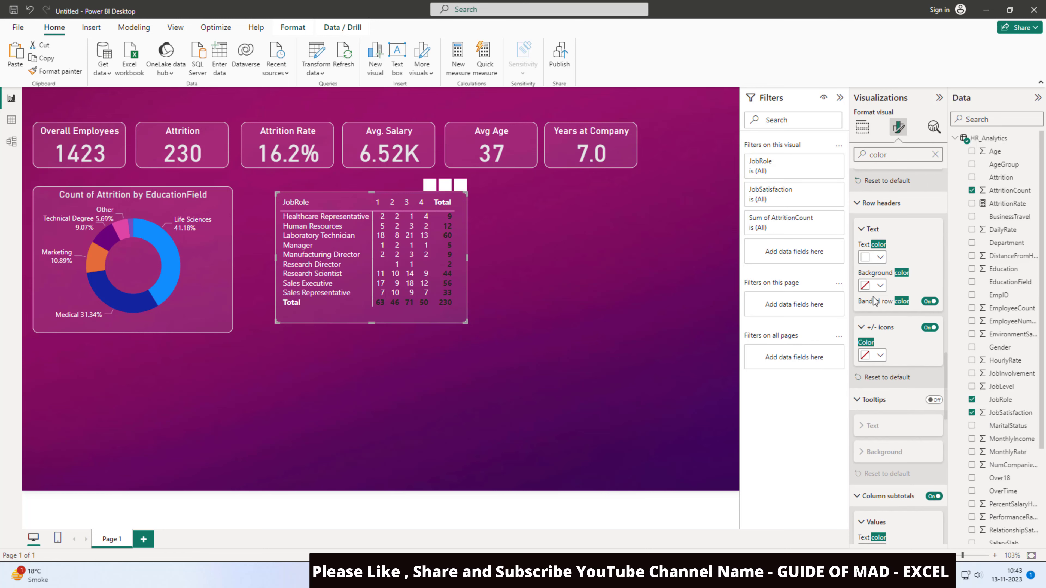
Step: Set the text colour of the matrix's column subtotals and row subtotals to white
scroll(877, 298, "down", 2)
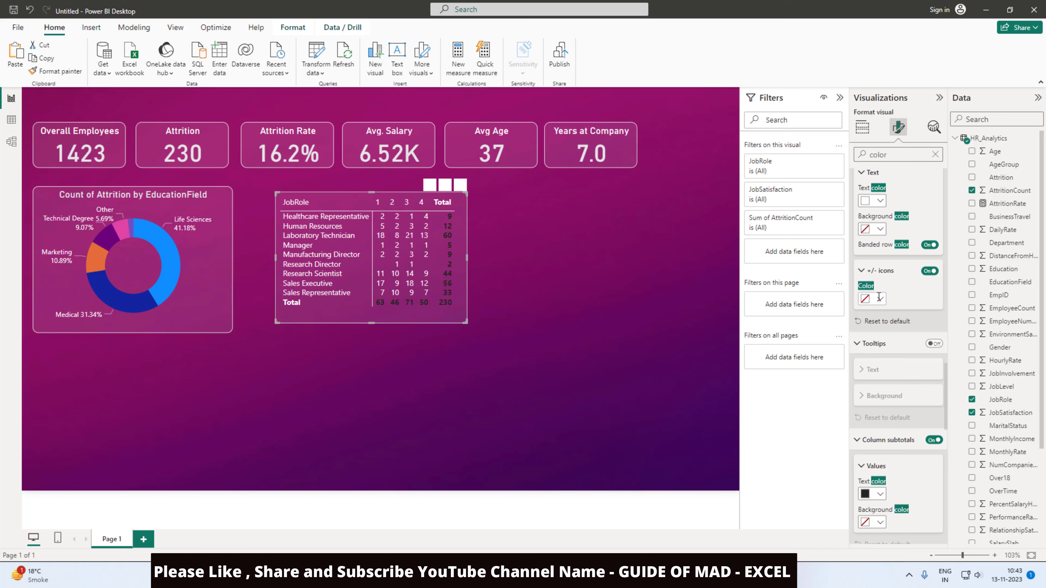
scroll(885, 313, "down", 4)
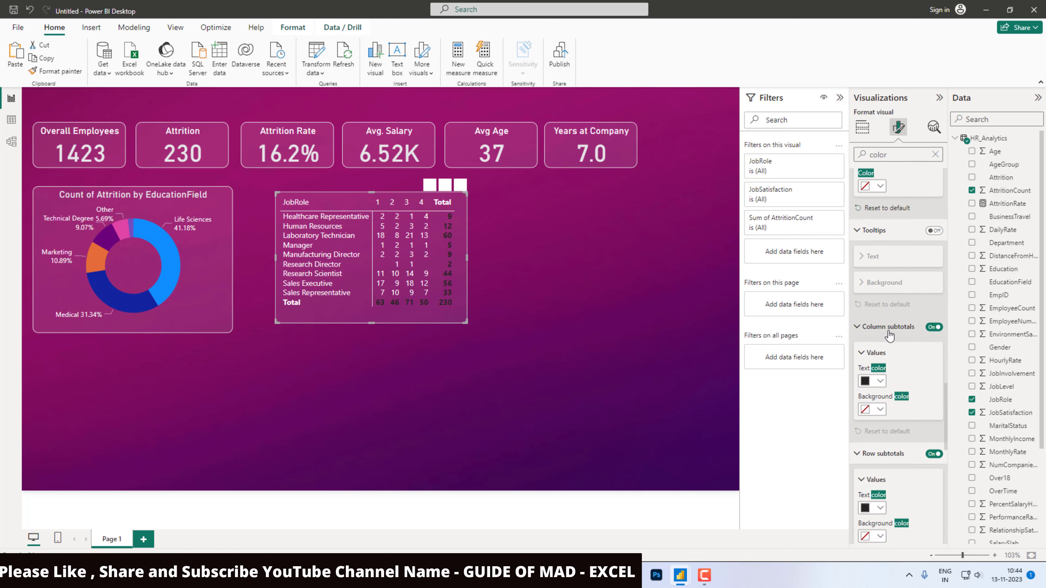
left_click(882, 381)
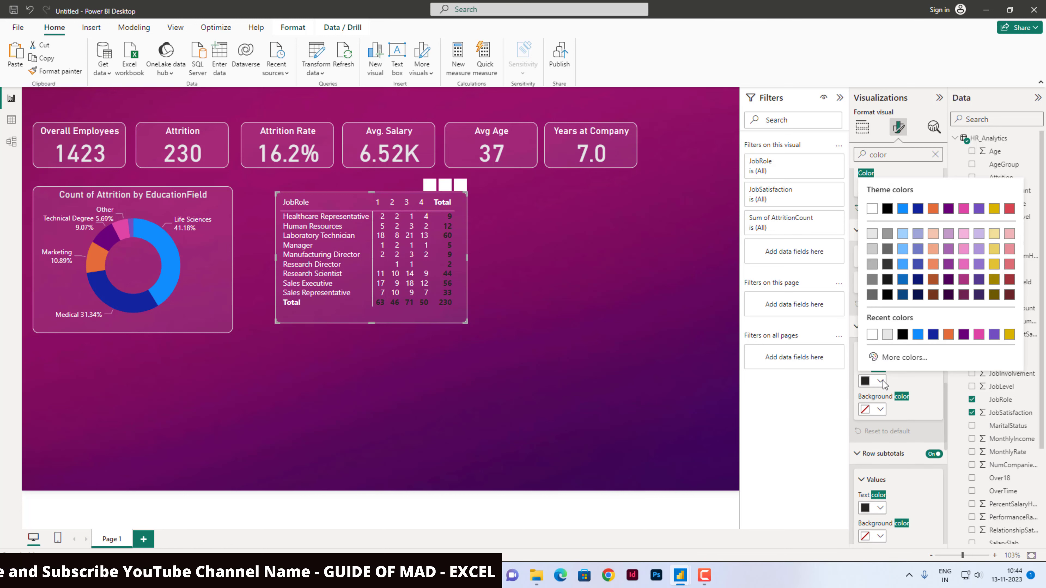
left_click(872, 334)
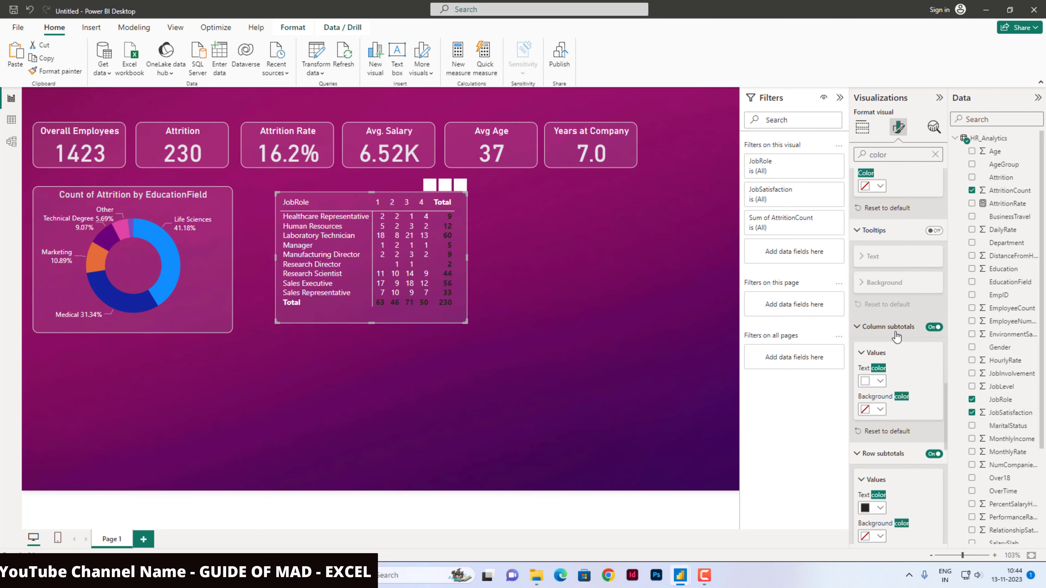
scroll(896, 332, "down", 8)
left_click(879, 284)
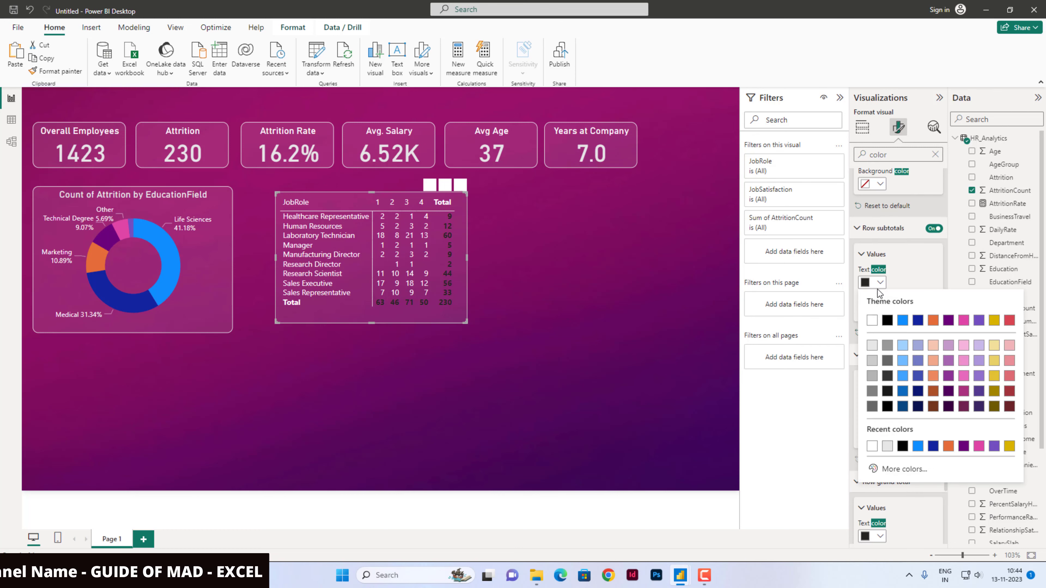
left_click(872, 321)
Step: Set the text colour of the matrix's column grand total and row grand total to white
scroll(875, 318, "down", 3)
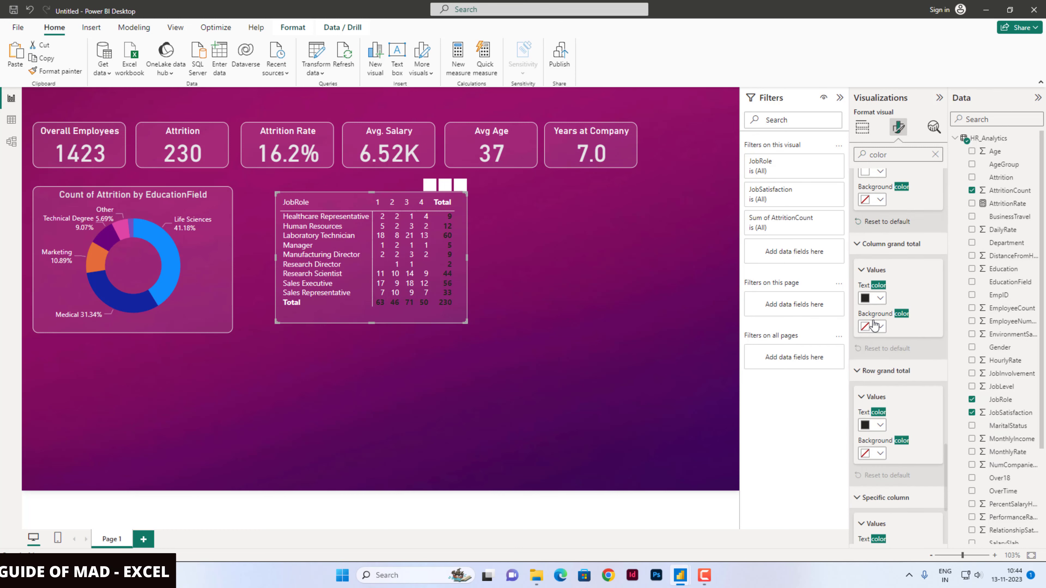
left_click(878, 297)
left_click(872, 334)
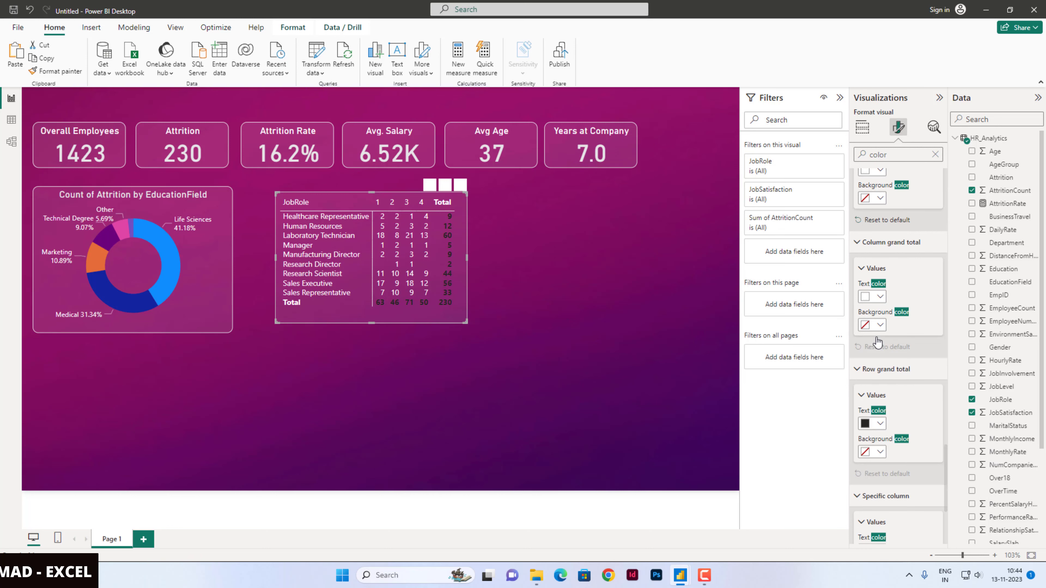
left_click(880, 424)
left_click(872, 377)
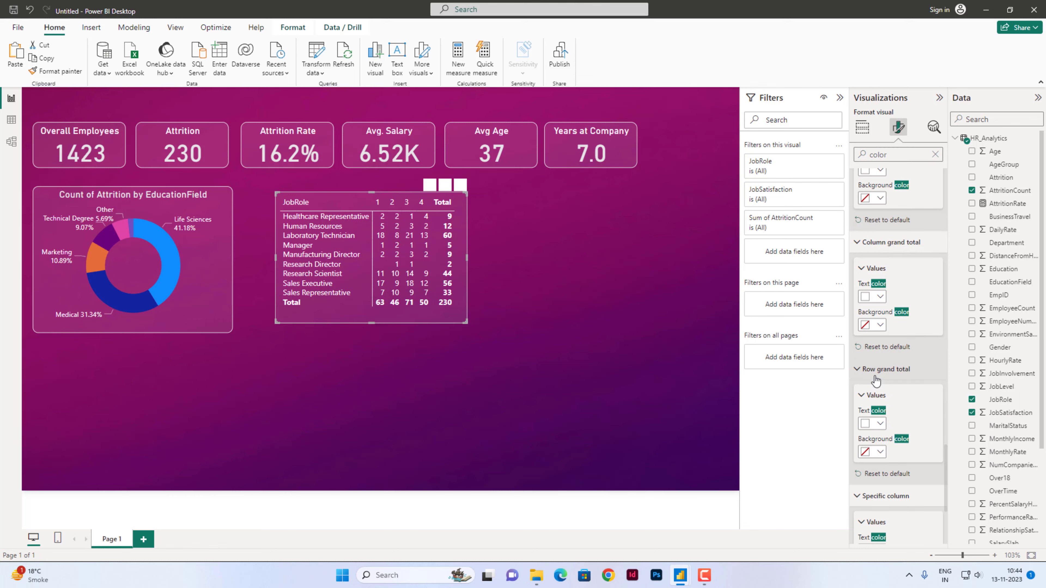
left_click(614, 322)
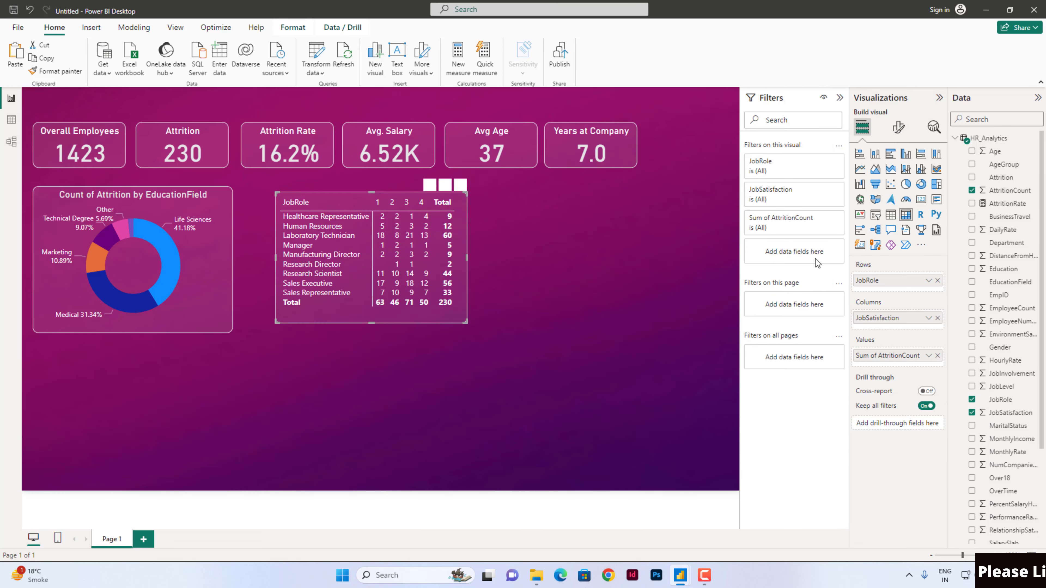
Step: Find the matrix's formatting settings for "font co" and turn on conditional font color for the cell elements
left_click(900, 129)
left_click(894, 154)
type("colo")
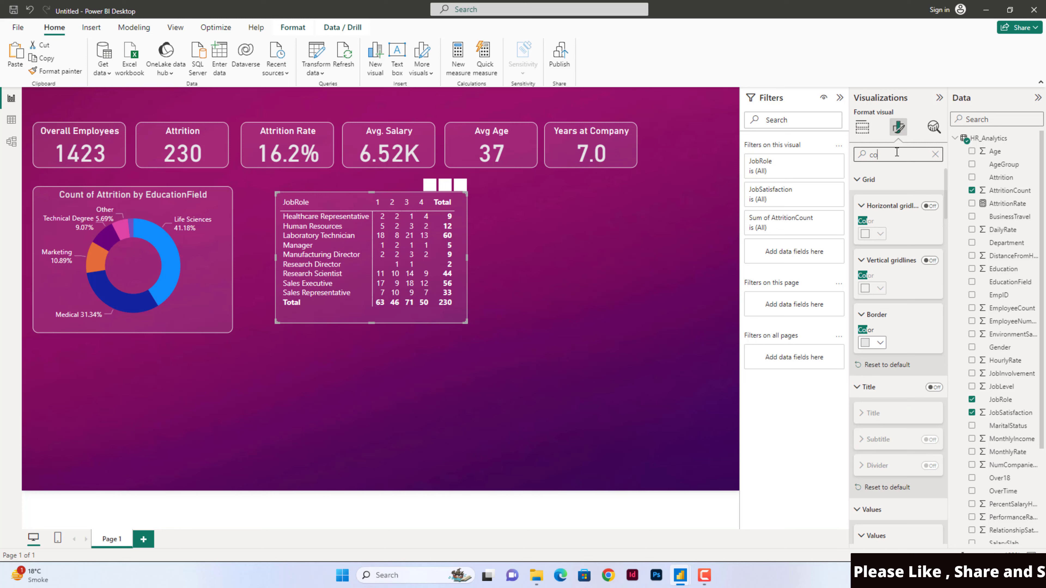
key("BackSpace")
key("BackSpace")
type("font")
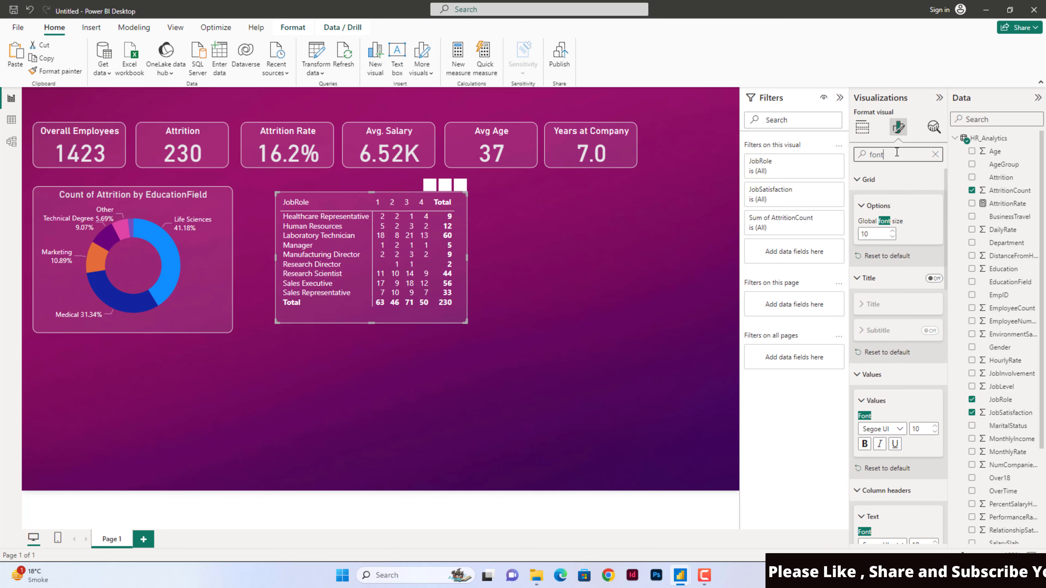
type(" co")
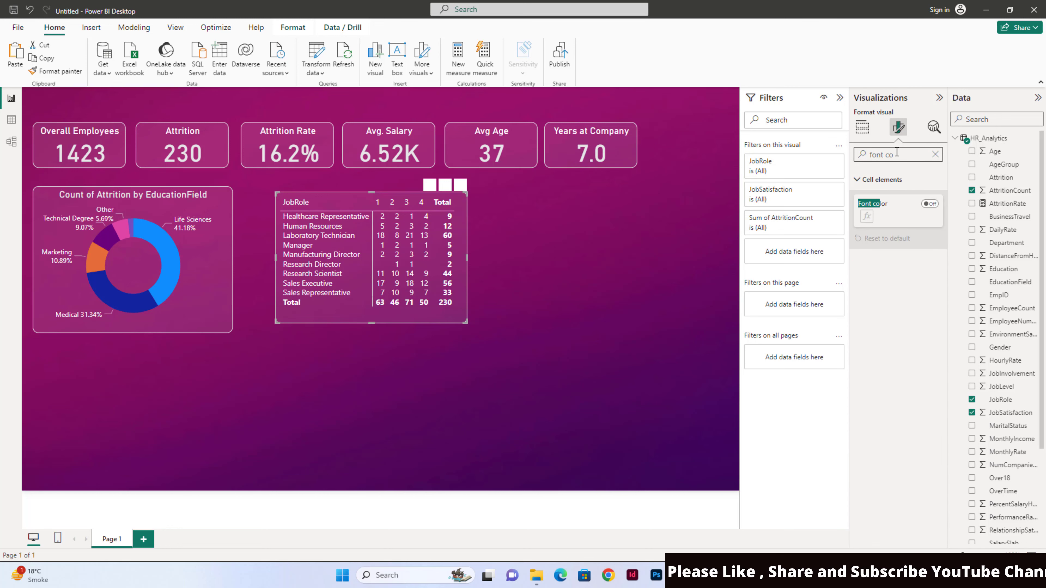
left_click(929, 206)
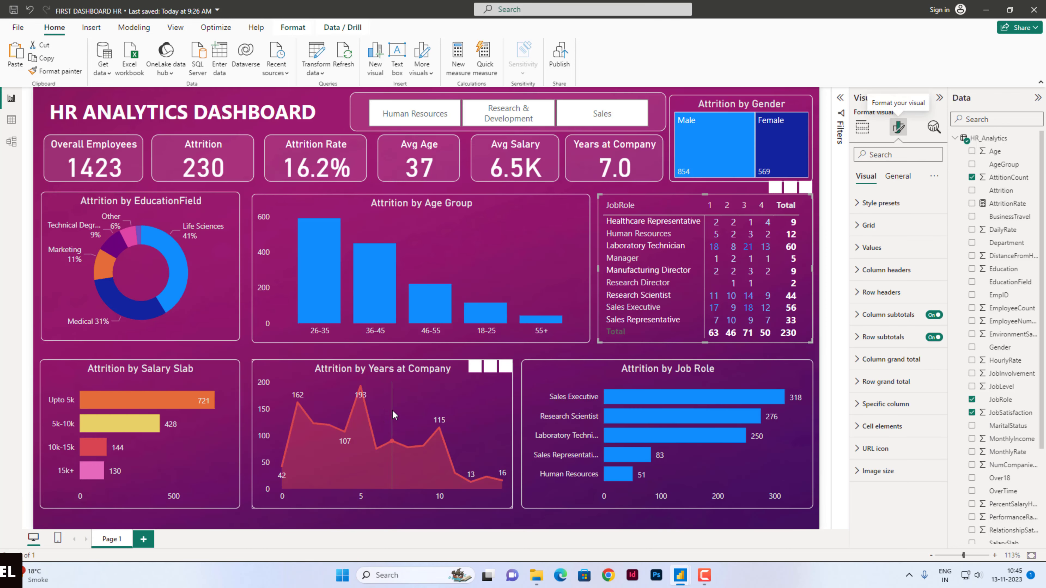
Step: In the finished dashboard, examine the fields behind the Attrition by Salary Slab chart and check the Attrition by Years at Company chart
left_click(188, 443)
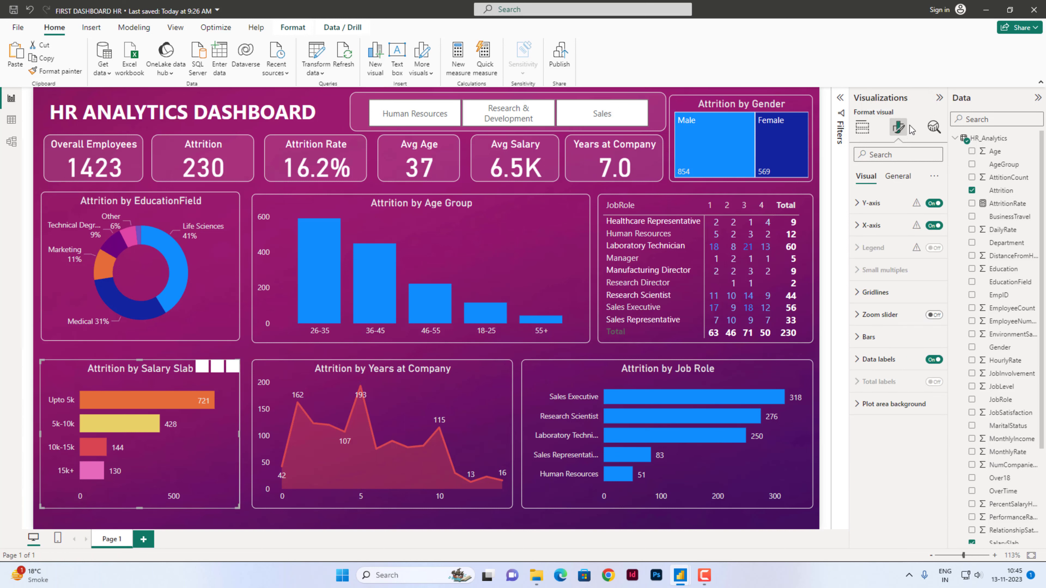
left_click(862, 128)
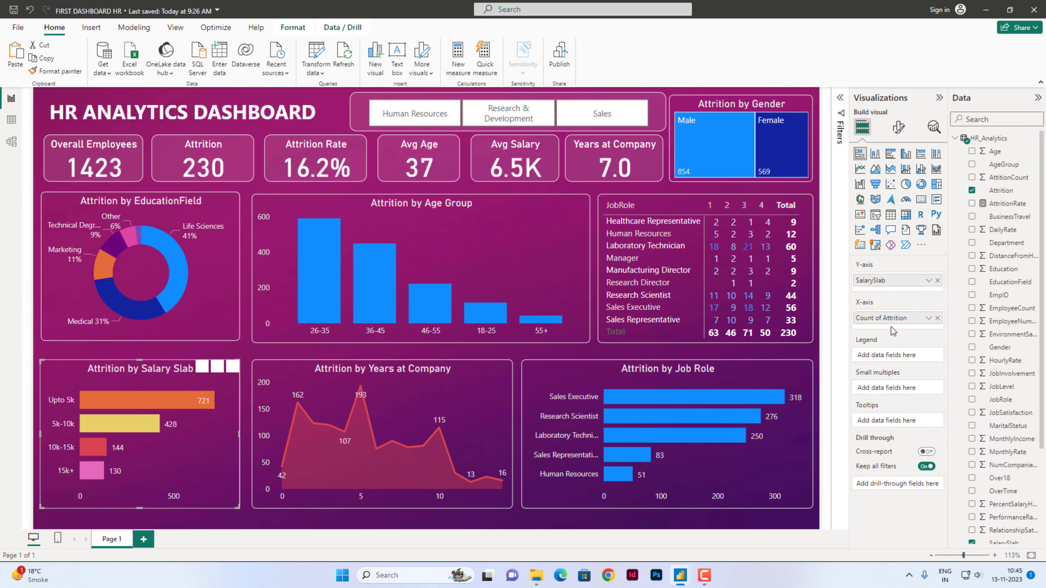
left_click(446, 404)
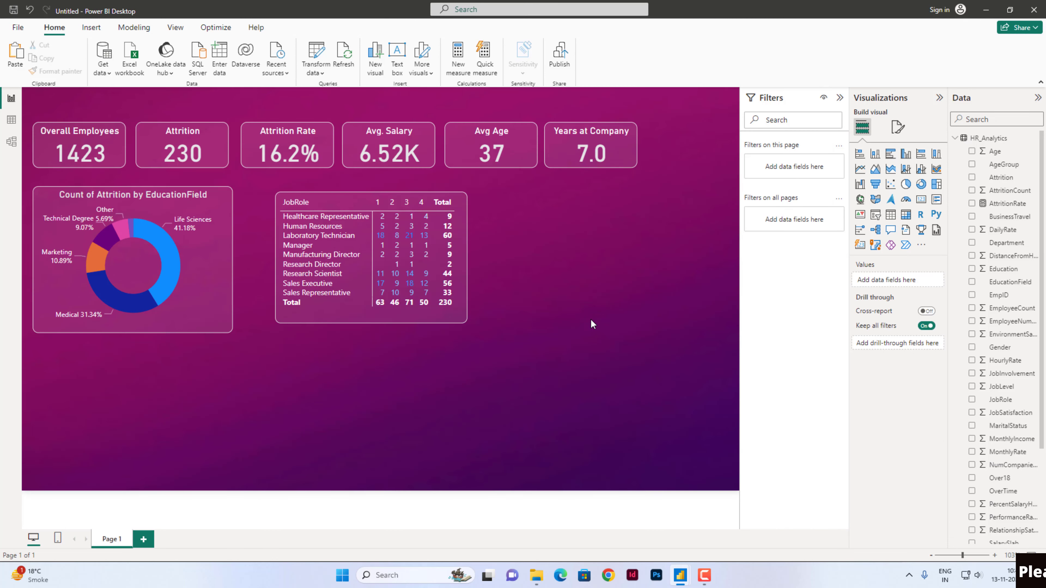
Step: Add an area chart beside the matrix, with YearsAtCompany on the X-axis and the sum of AttritionCount on the Y-axis
left_click(875, 170)
left_click_drag(215, 367, 678, 216)
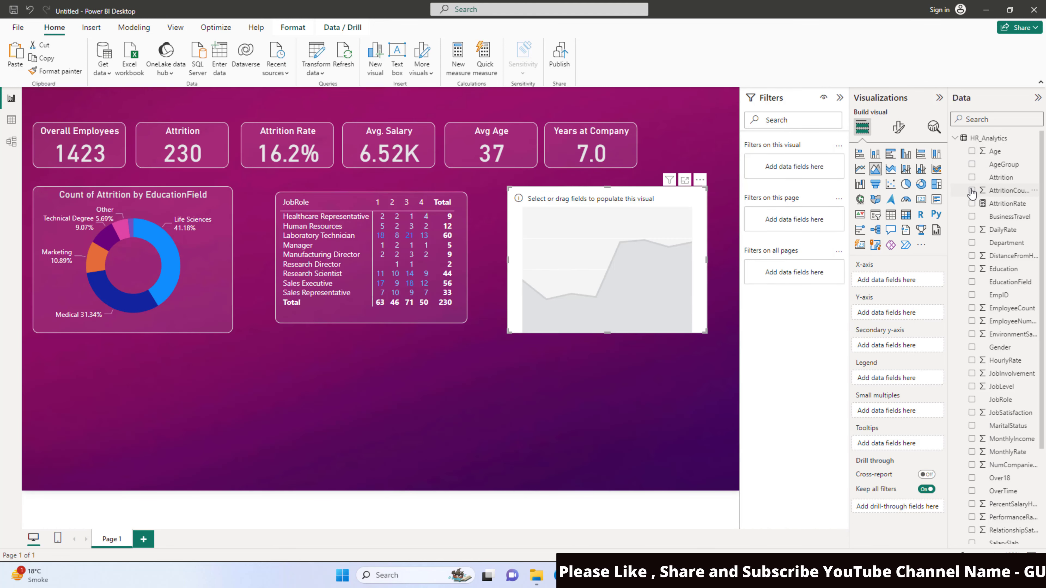
left_click(987, 190)
scroll(986, 494, "down", 3)
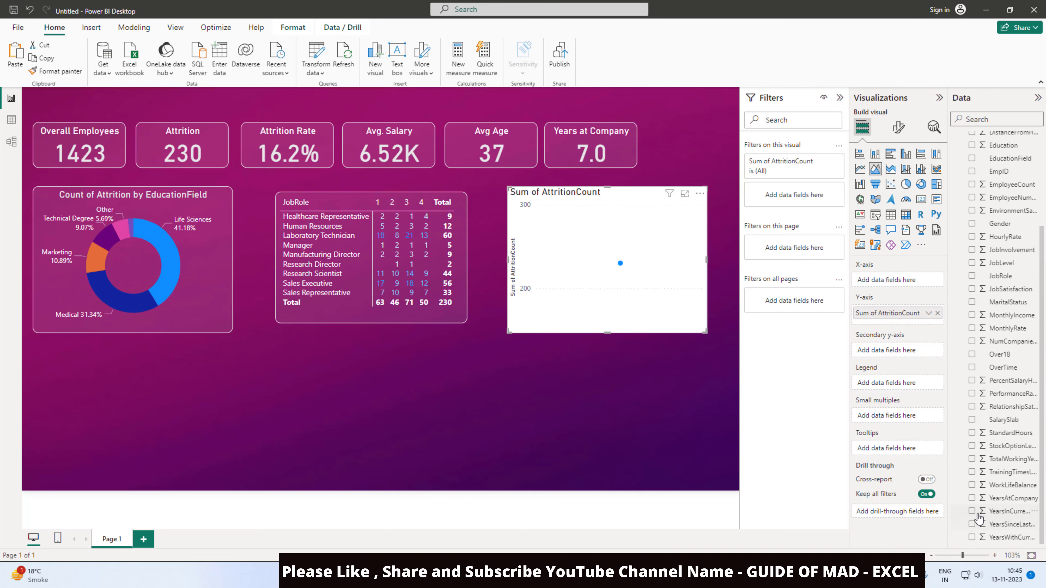
left_click(973, 498)
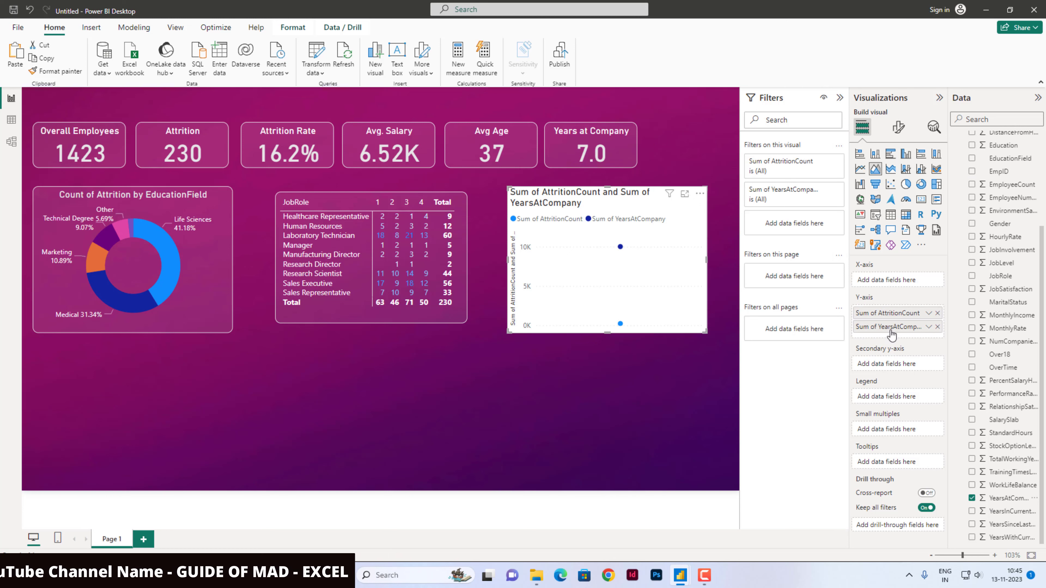
left_click_drag(885, 327, 891, 284)
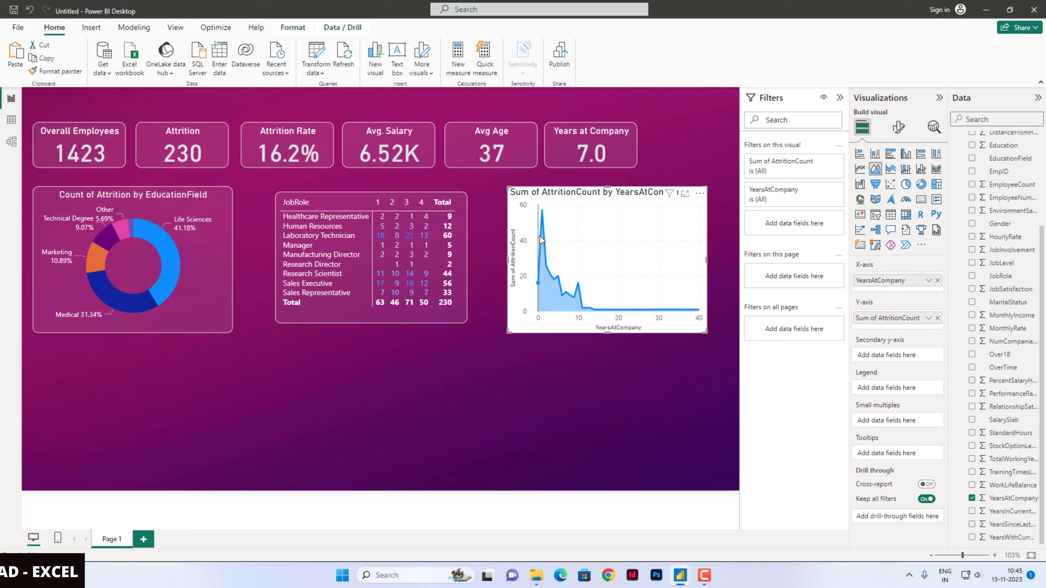
Step: Filter the area chart to YearsAtCompany values less than 15 using advanced filtering
mouse_move(545, 240)
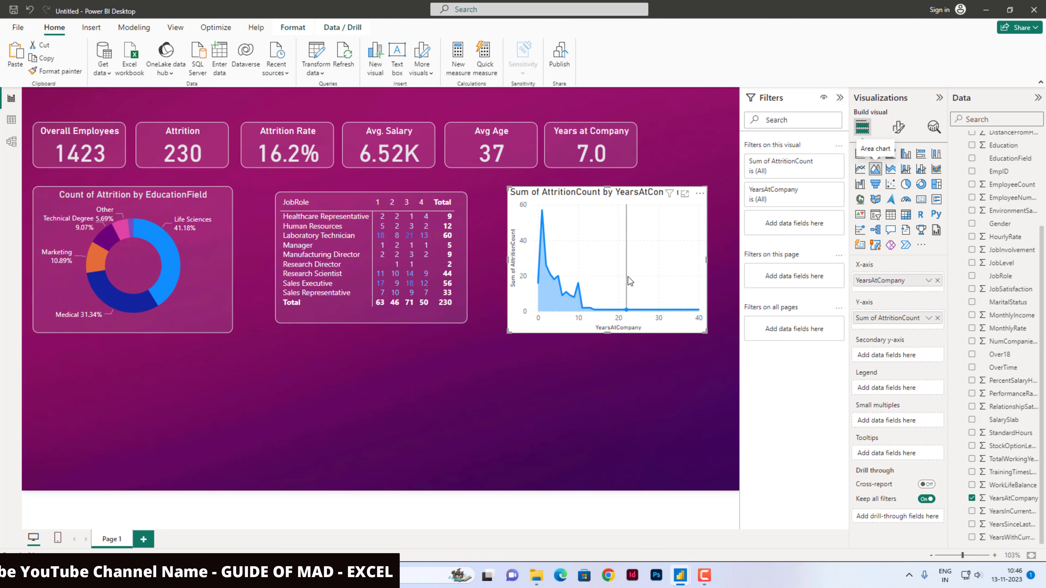
left_click(823, 192)
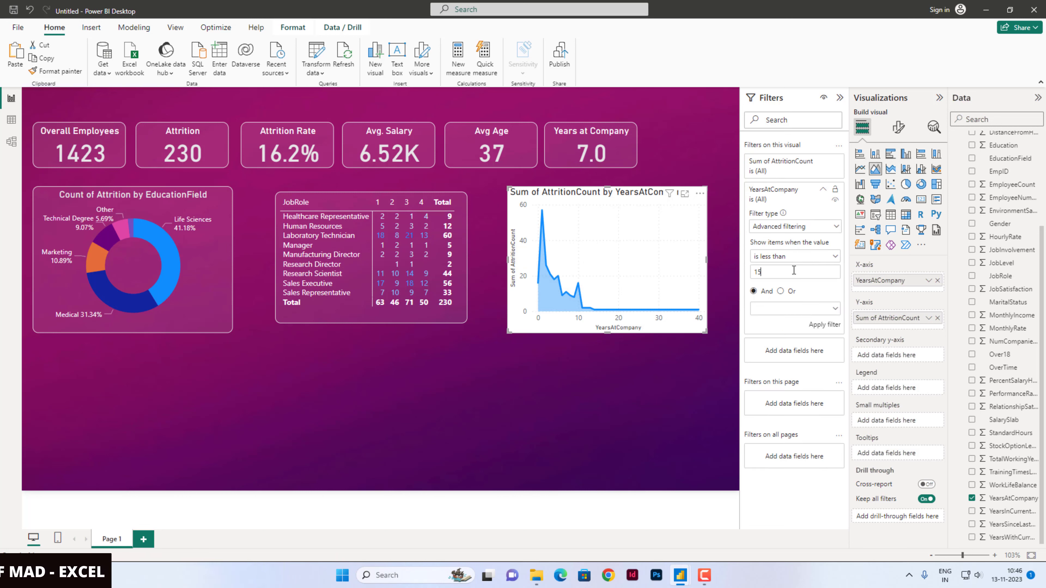
left_click(816, 327)
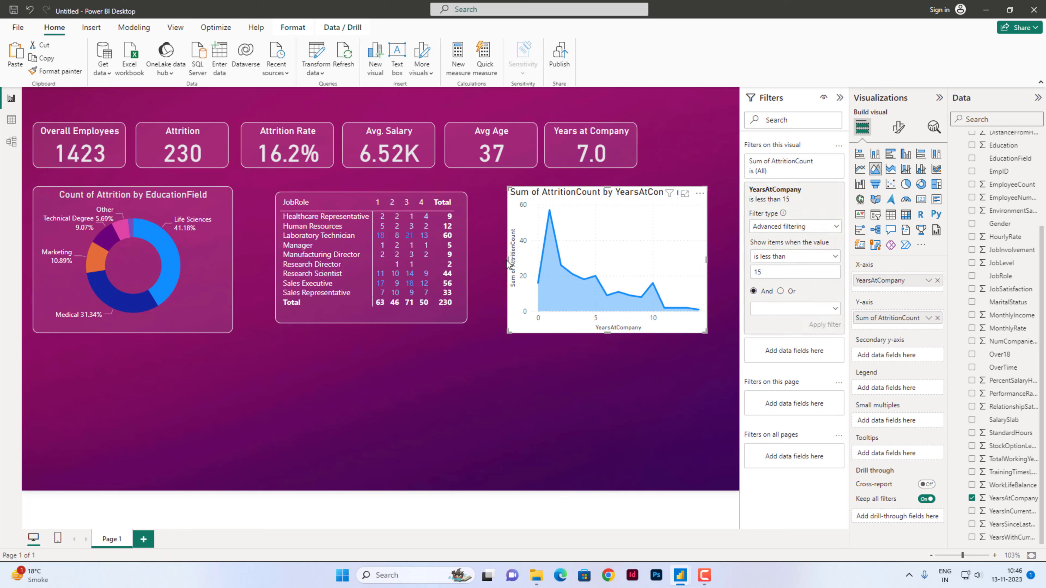
Step: Move the area chart below the matrix, making it wider and shorter to fit the free space
left_click_drag(504, 261, 465, 257)
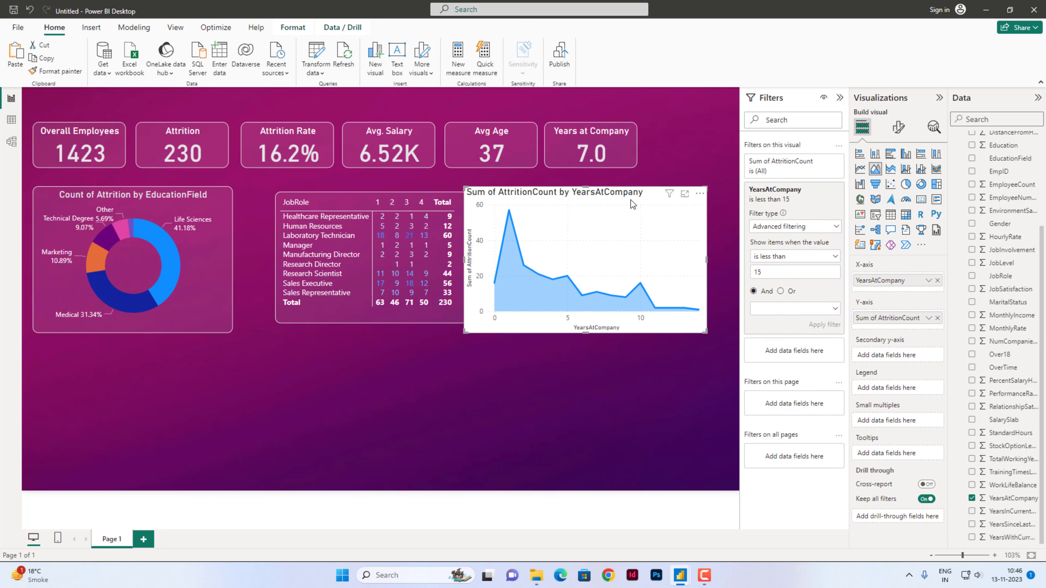
left_click_drag(633, 204, 417, 341)
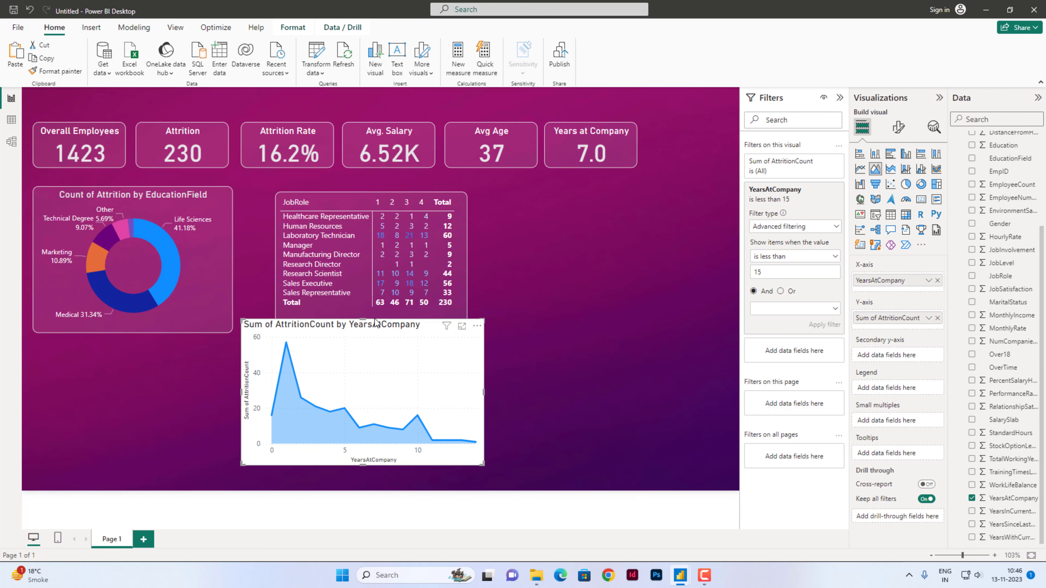
left_click_drag(361, 318, 364, 355)
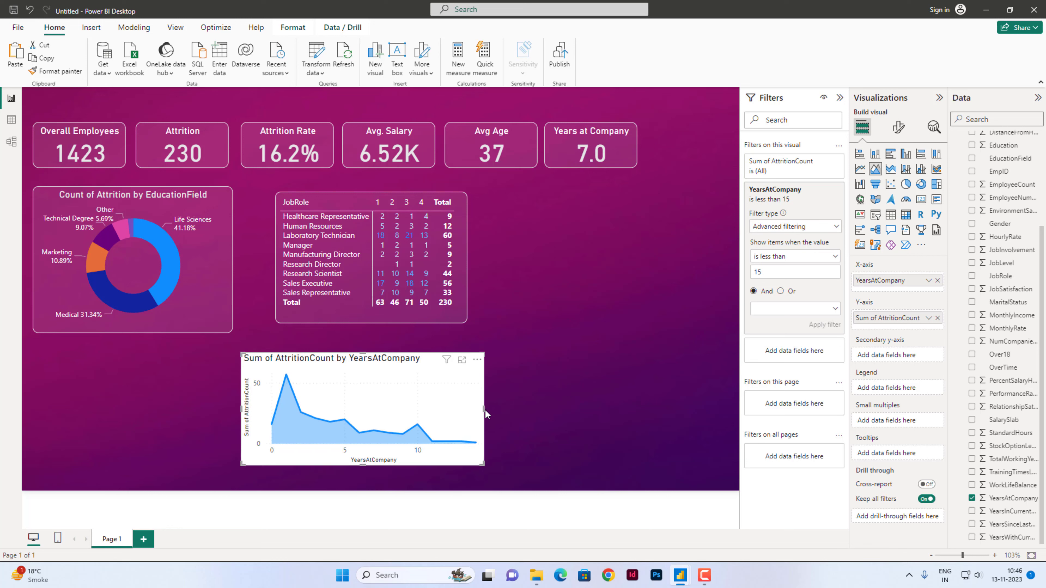
left_click_drag(484, 409, 509, 409)
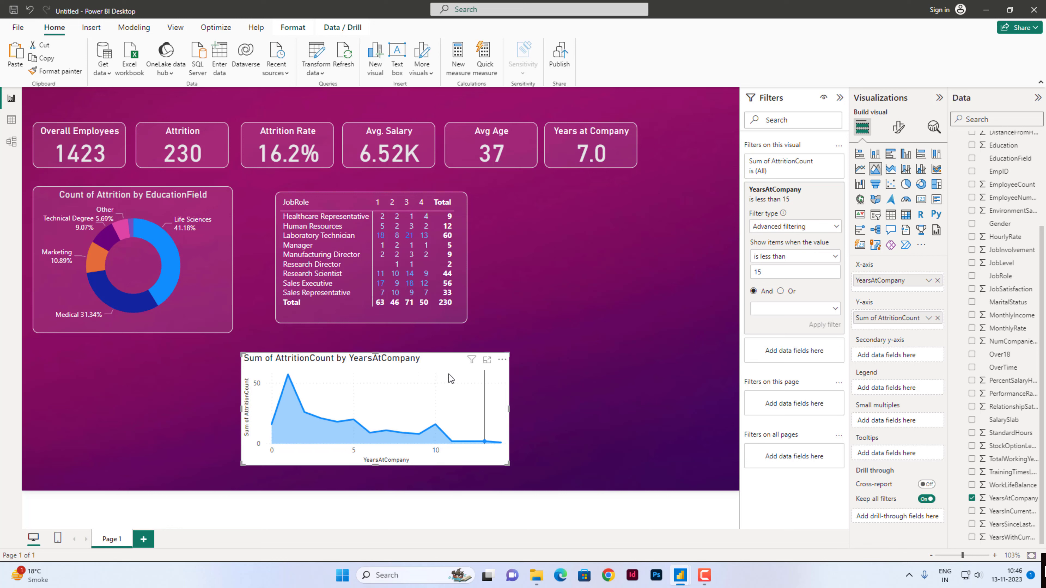
Step: Copy the education donut chart's formatting onto the area chart with the format painter
left_click(222, 287)
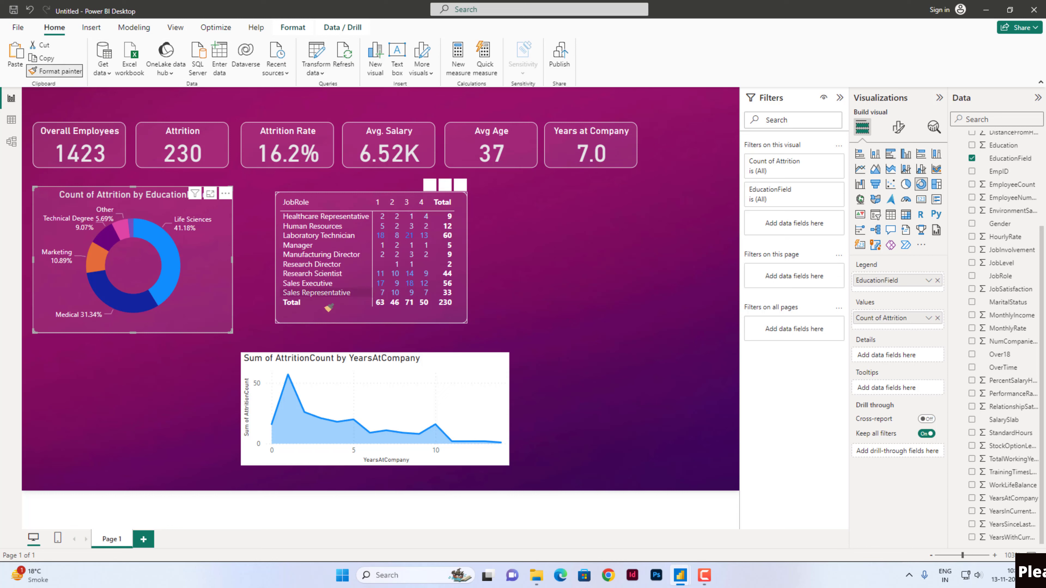
left_click(460, 367)
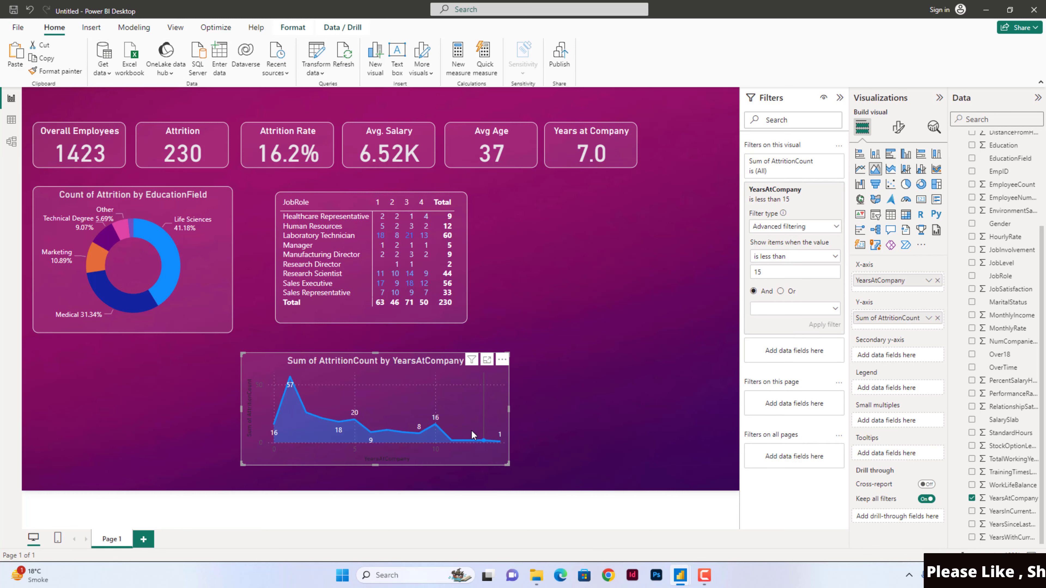
Step: Turn off the horizontal and vertical gridlines of the YearsAtCompany area chart
left_click(899, 128)
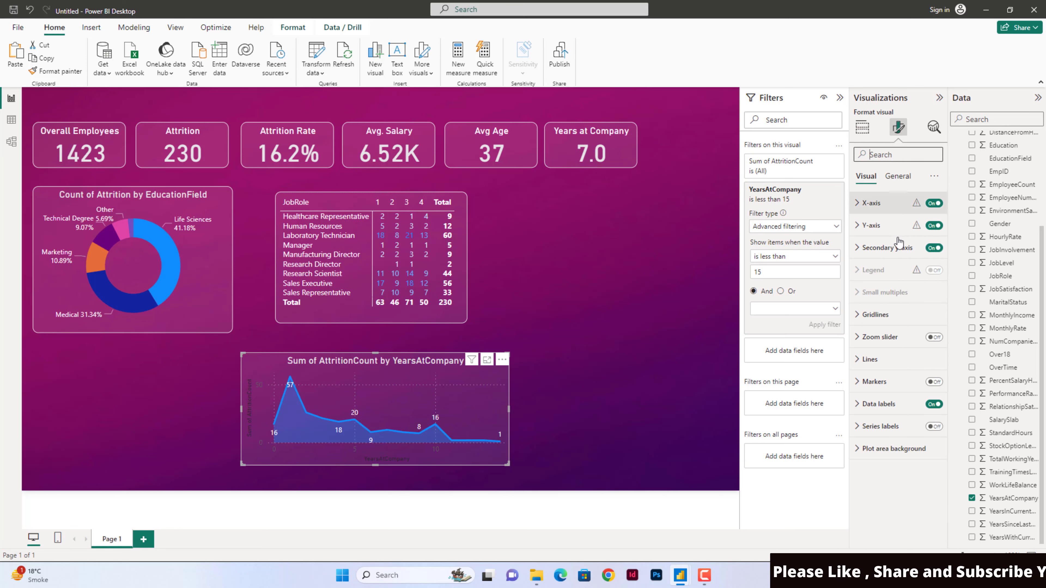
left_click(918, 314)
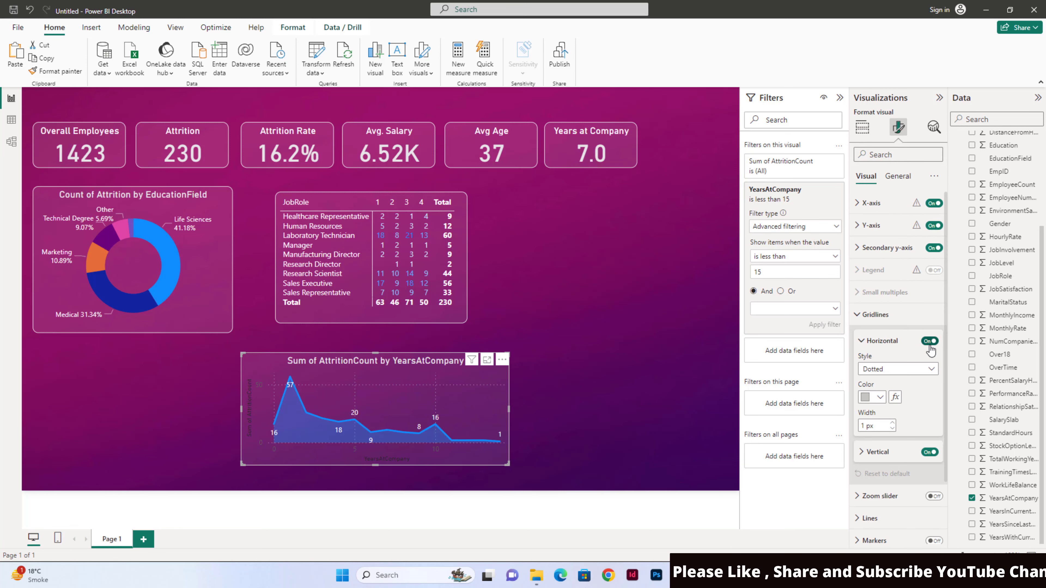
left_click(930, 342)
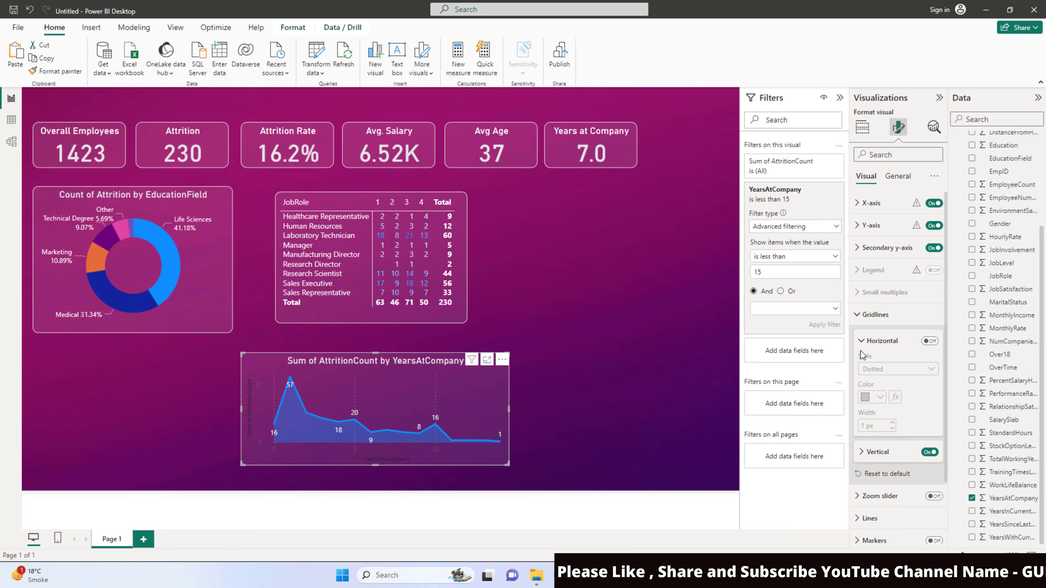
left_click(617, 397)
Step: Recolour the area chart's Sum of AttritionCount line to a light pink
left_click(488, 395)
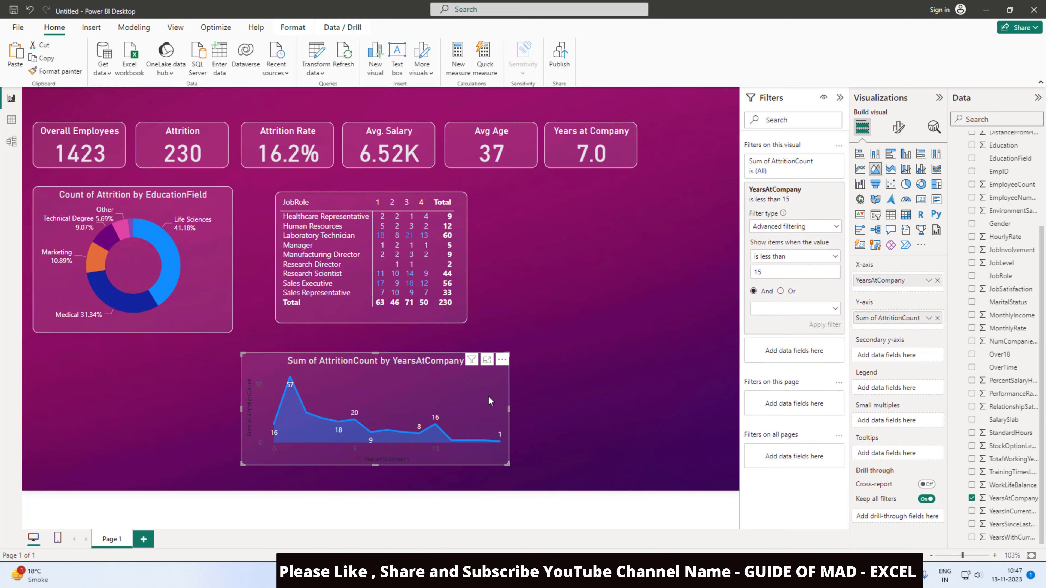
left_click(885, 154)
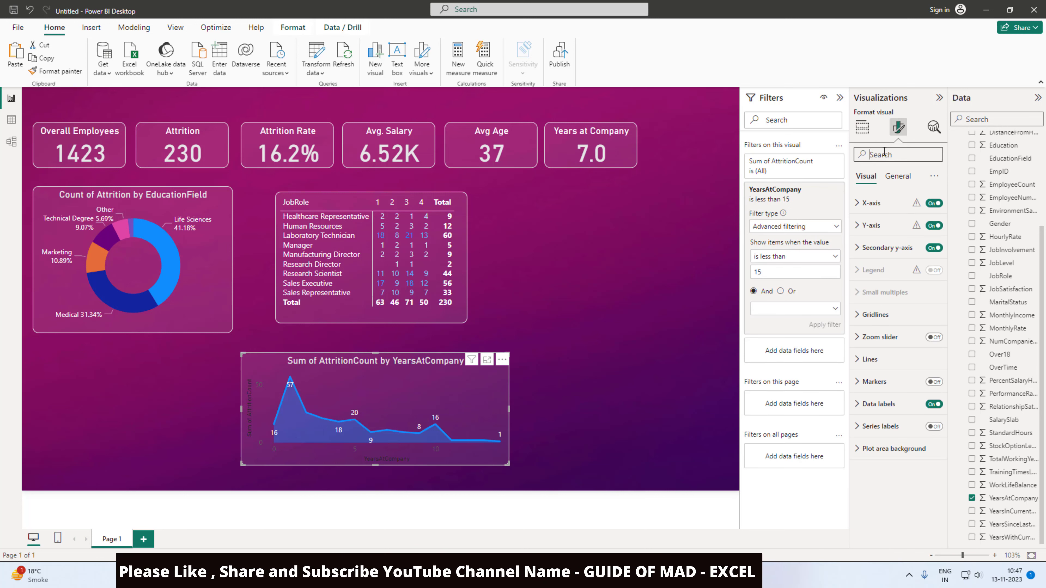
type("c")
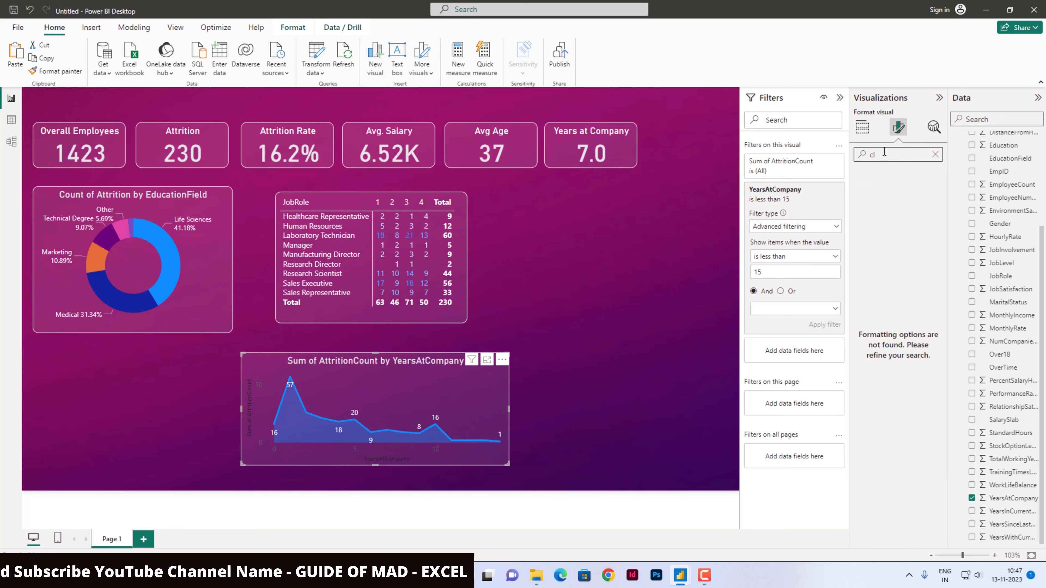
key("BackSpace")
type("olor")
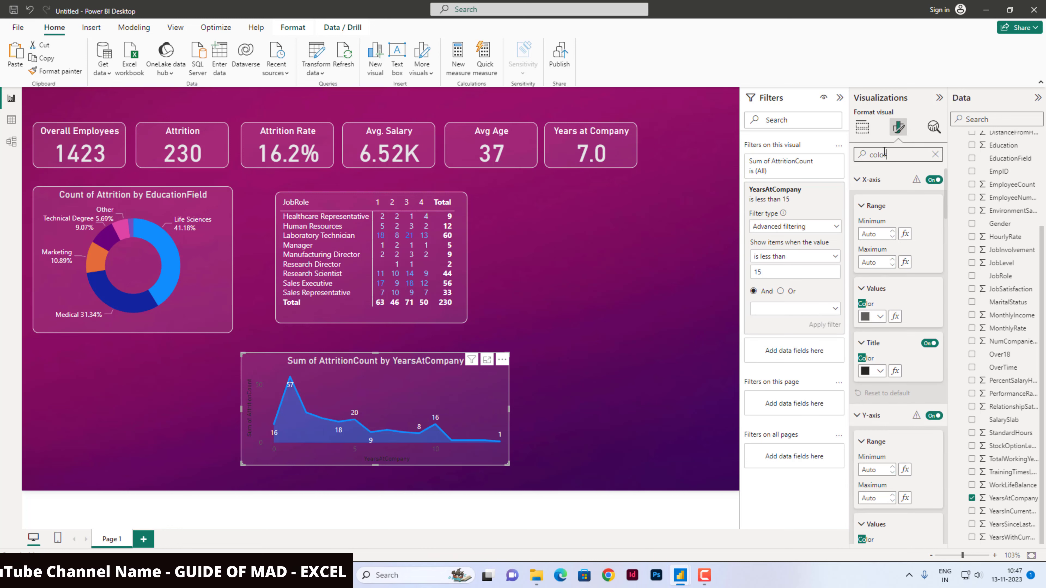
scroll(867, 455, "down", 10)
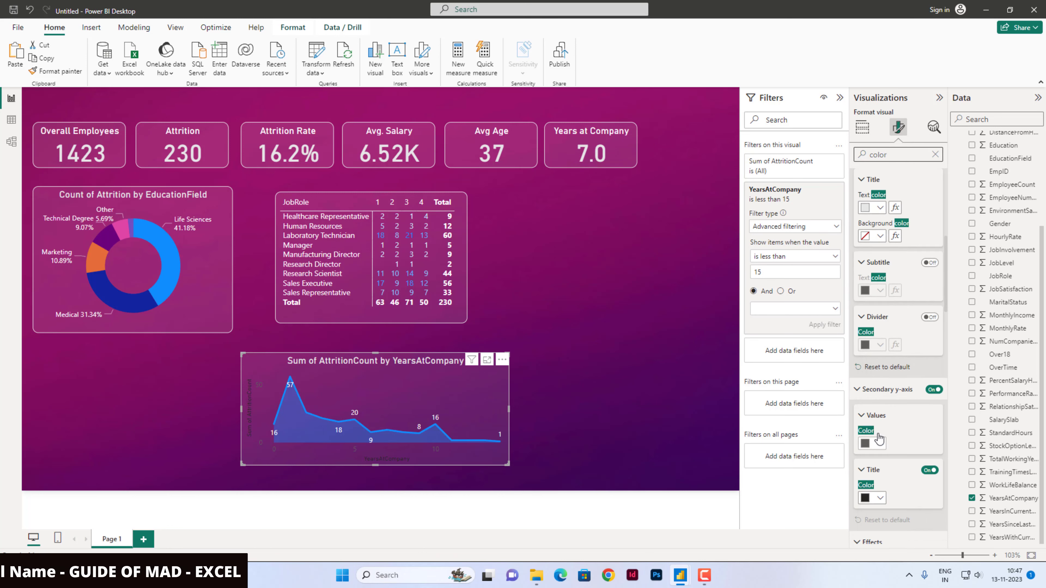
scroll(880, 428, "down", 10)
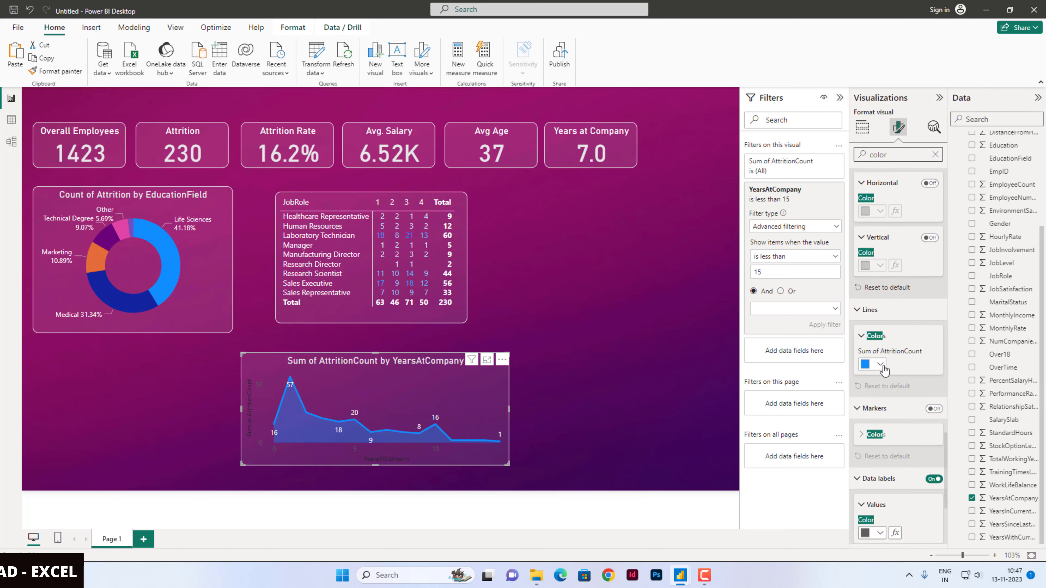
left_click(881, 364)
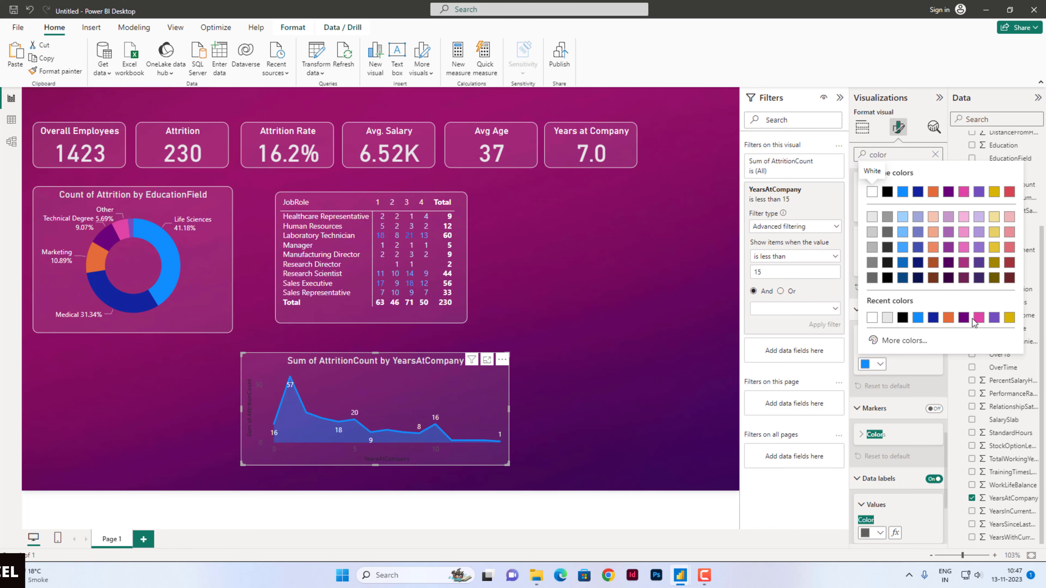
left_click(964, 231)
left_click(648, 359)
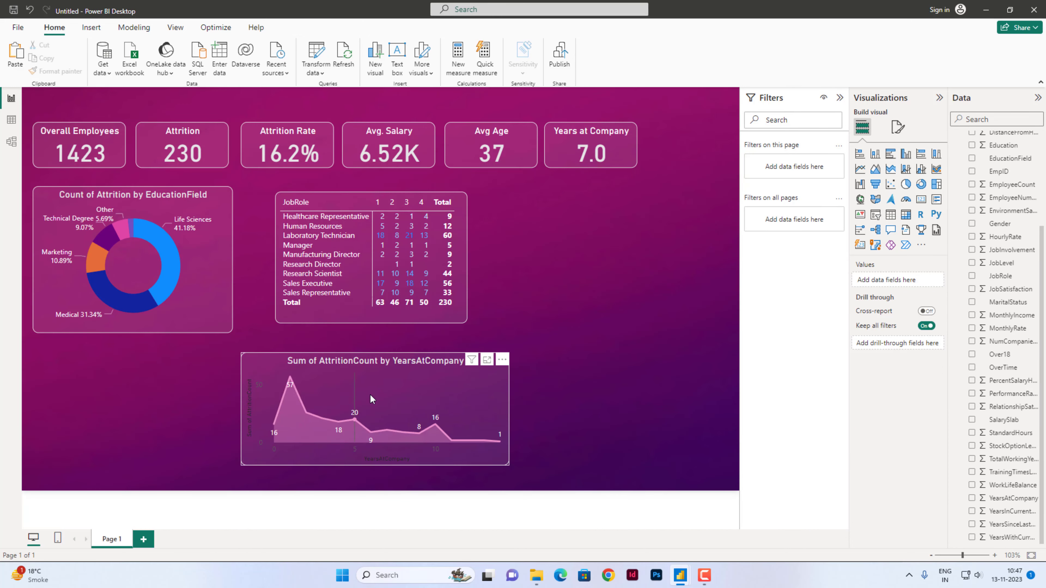
Step: Hide the X-axis and Y-axis titles of the area chart
left_click(434, 380)
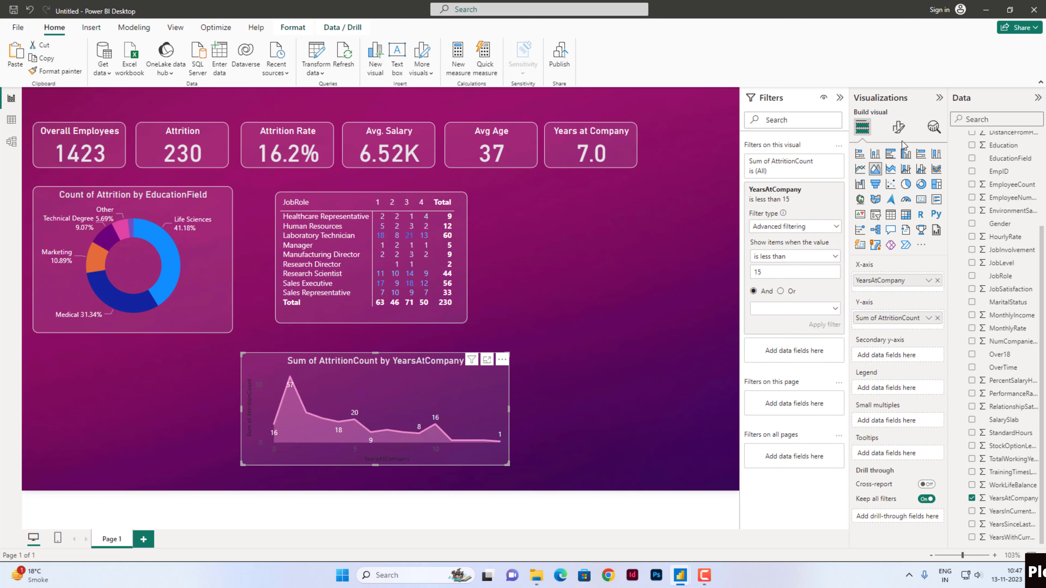
left_click(898, 128)
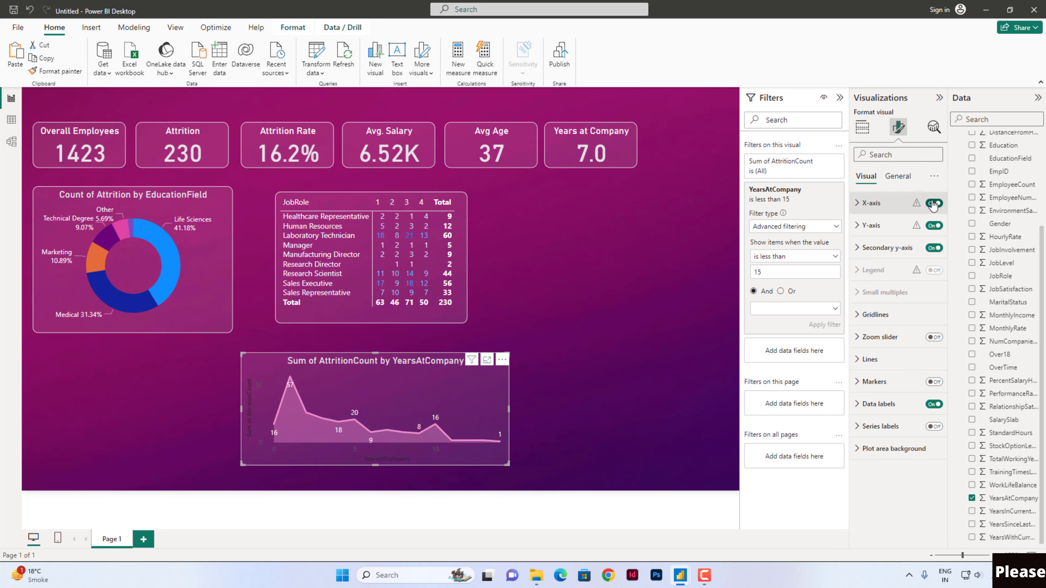
left_click(873, 203)
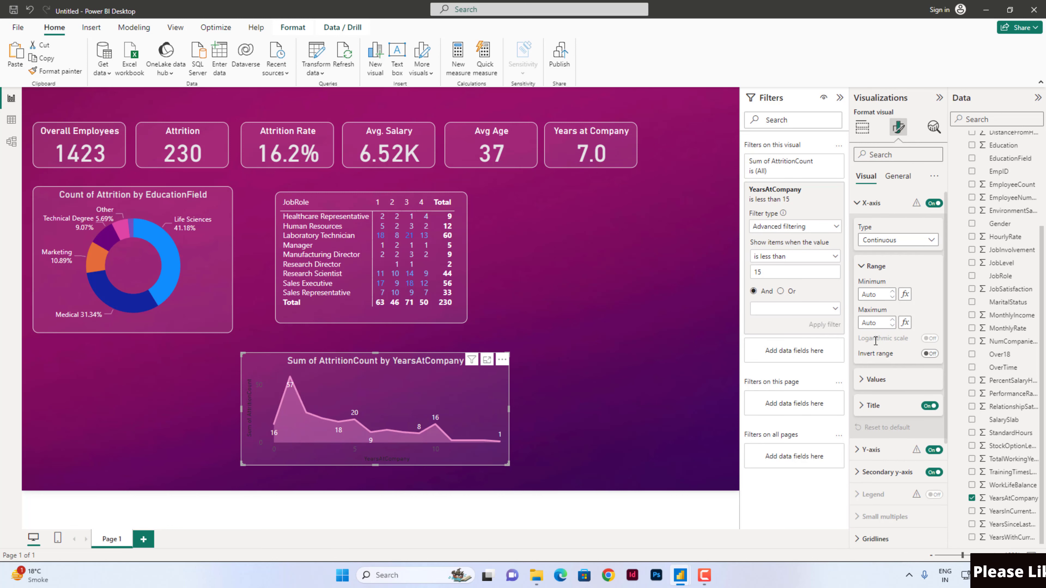
left_click(926, 407)
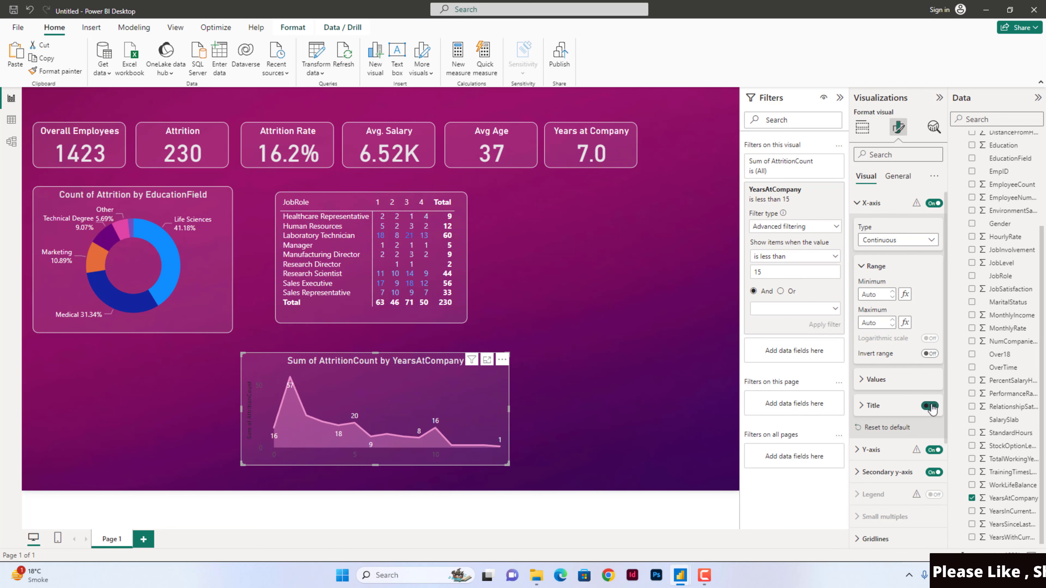
left_click(869, 203)
left_click(886, 225)
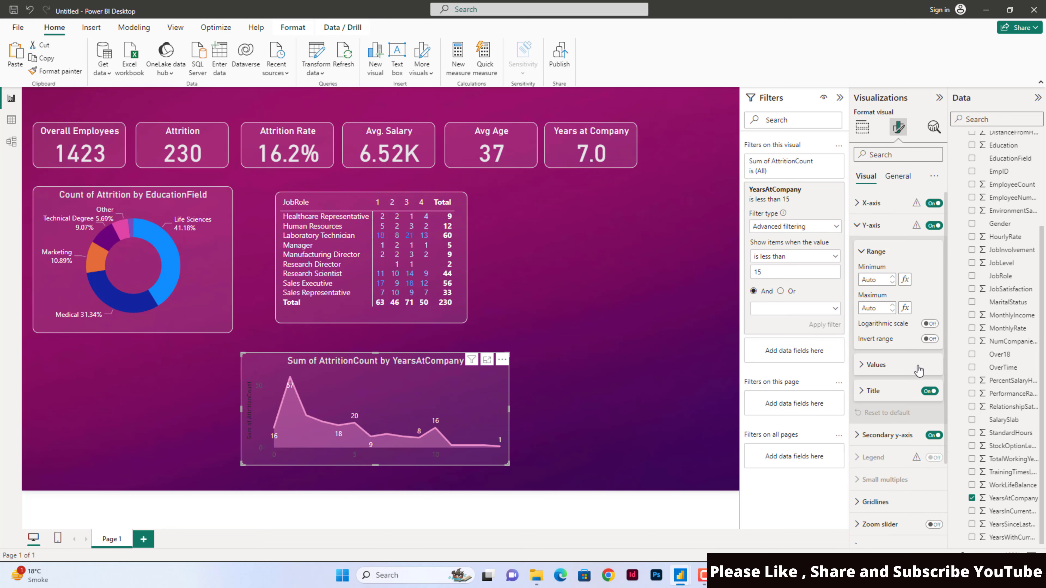
left_click(926, 395)
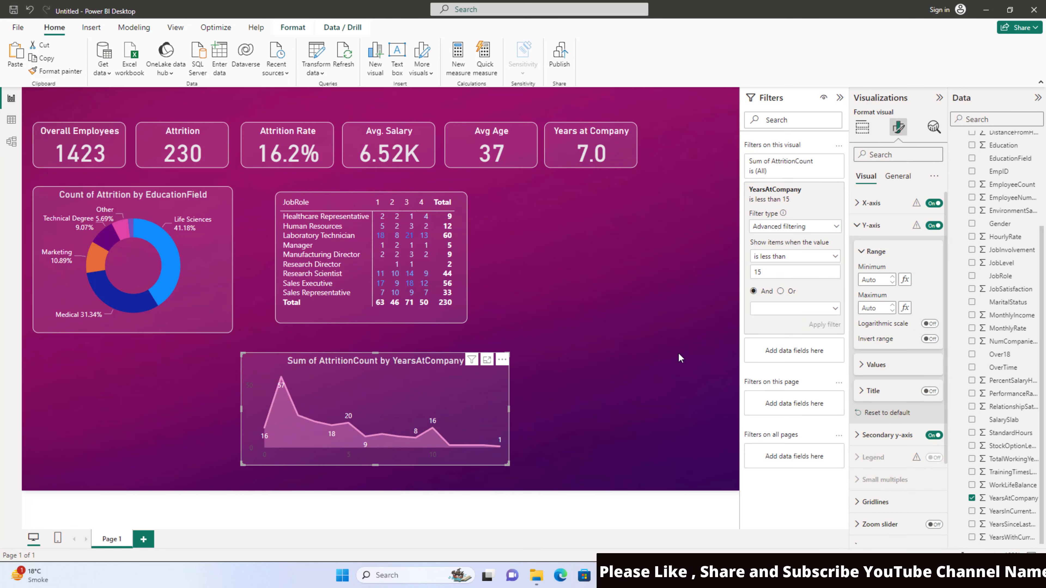
left_click(595, 339)
Step: Set the area chart's X-axis values colour to white
left_click(492, 400)
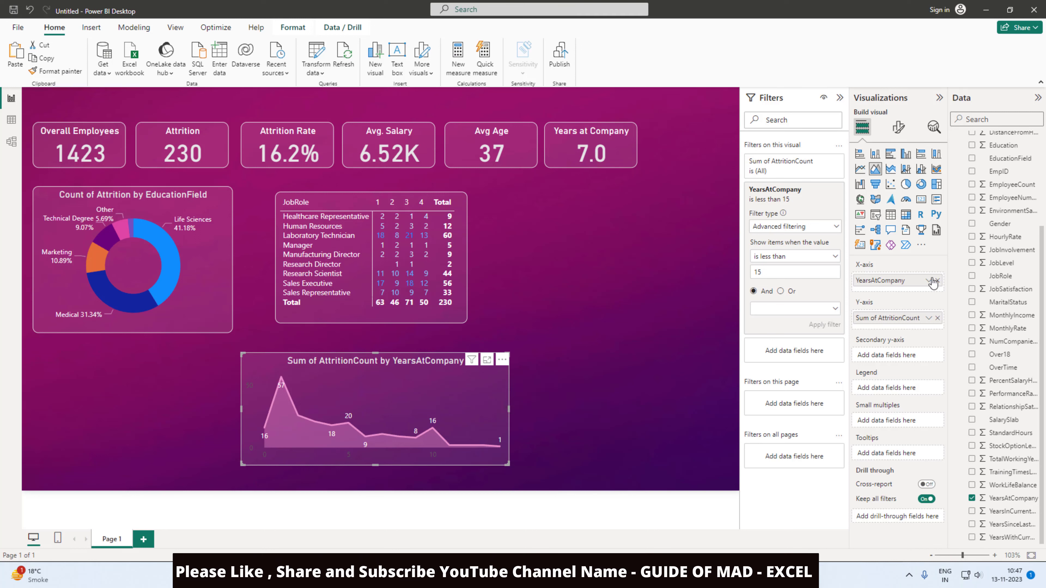
left_click(898, 127)
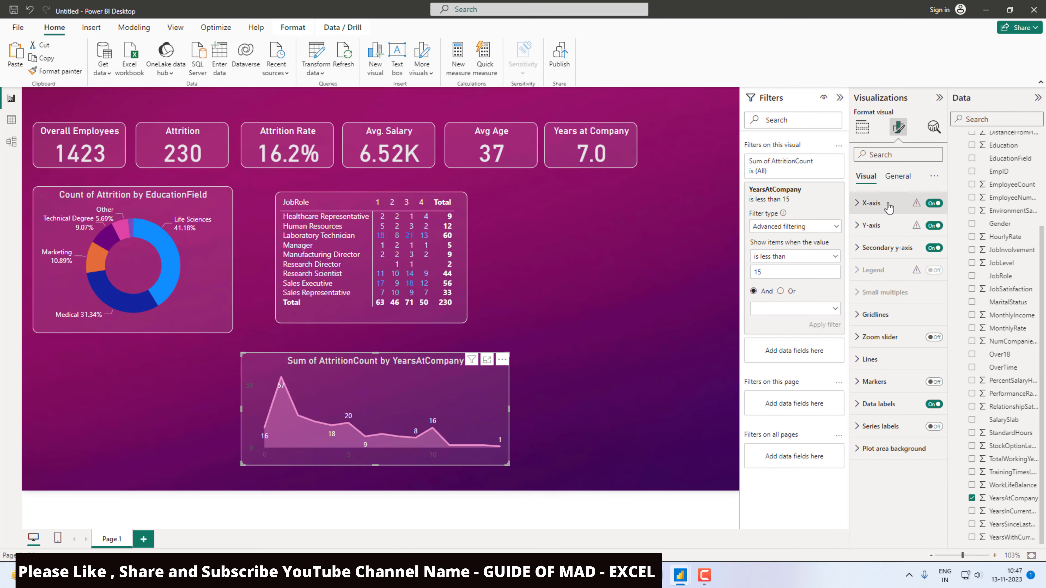
left_click(870, 202)
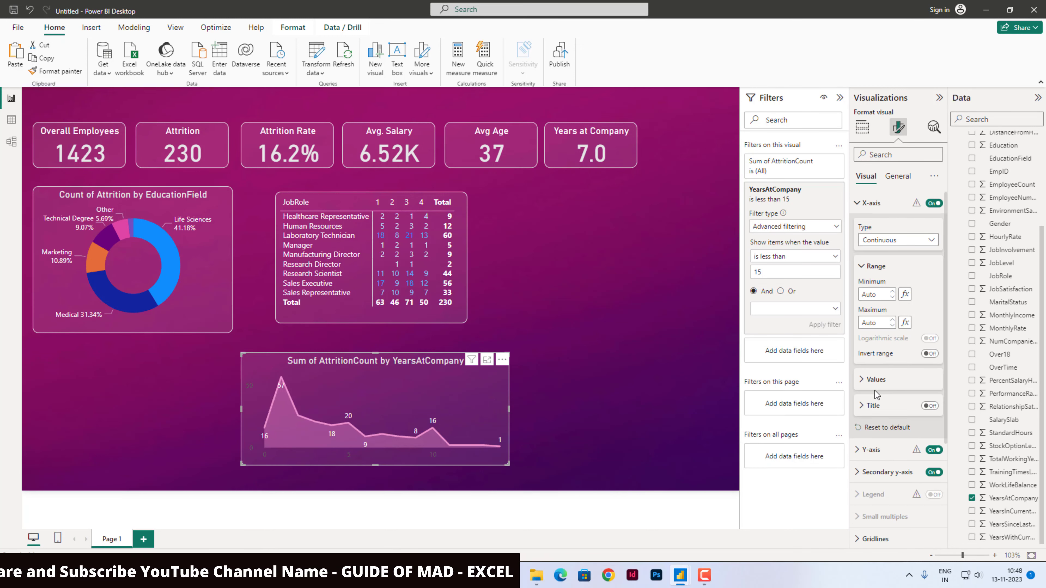
left_click(875, 379)
scroll(886, 377, "down", 3)
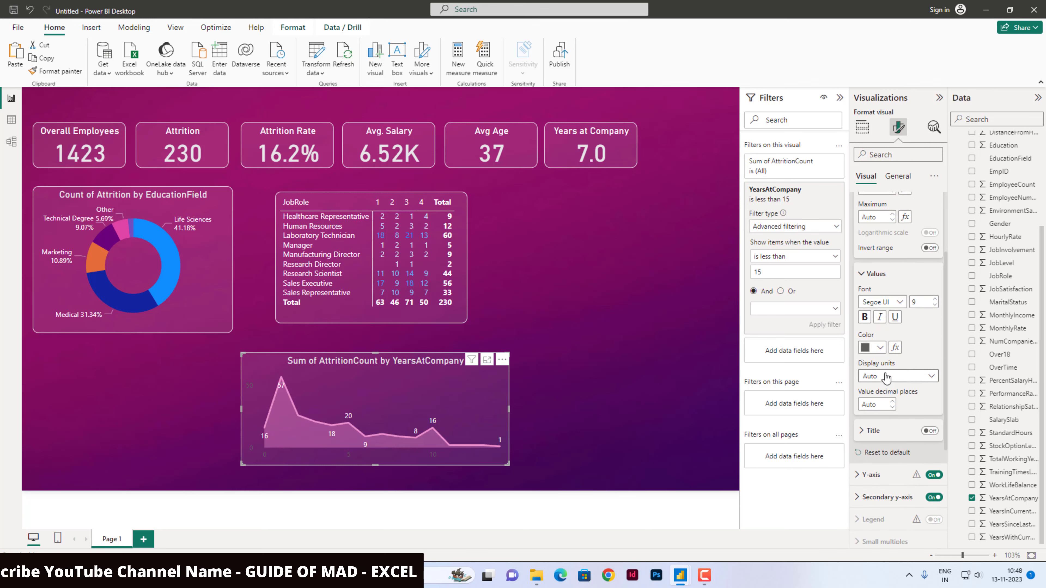
left_click(879, 347)
left_click(867, 381)
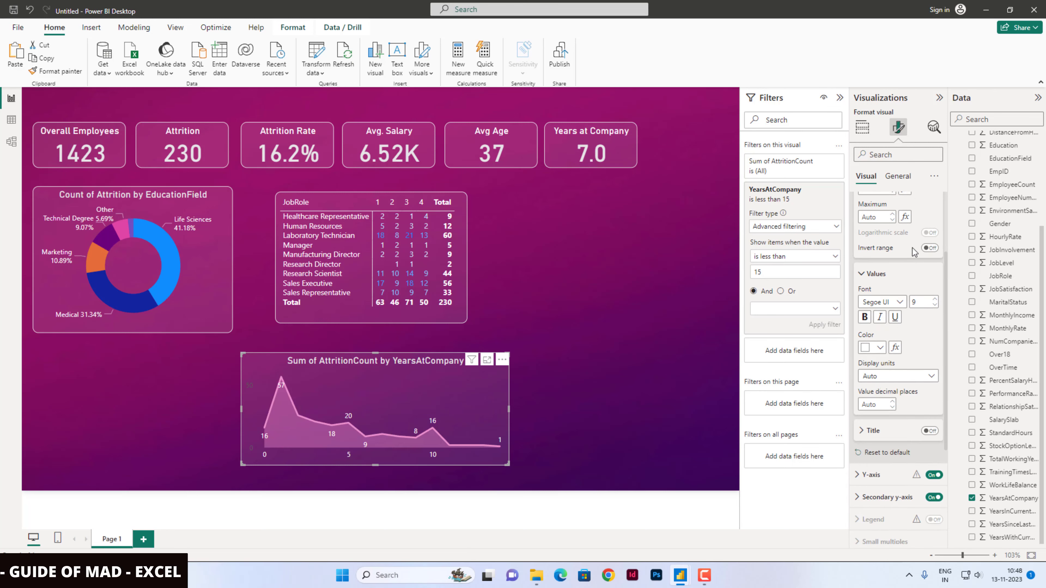
scroll(906, 256, "up", 3)
left_click(863, 208)
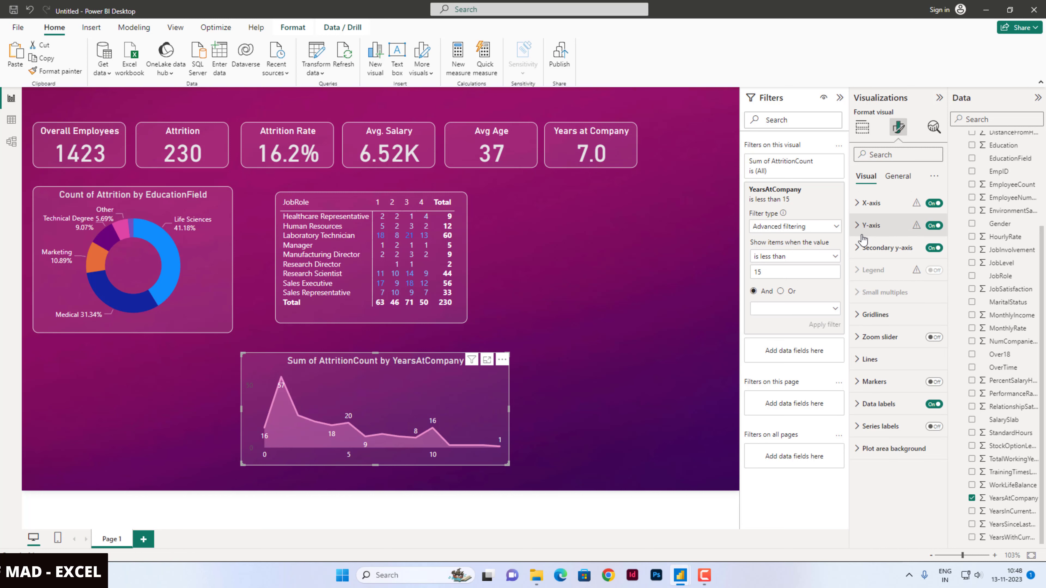
Step: Set the area chart's Y-axis values colour to white
left_click(859, 226)
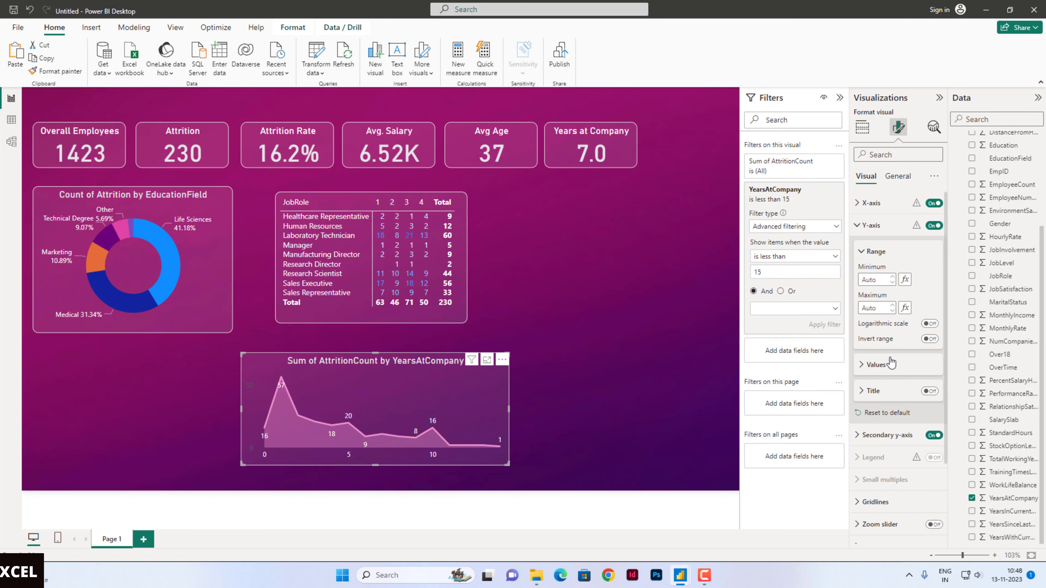
left_click(890, 368)
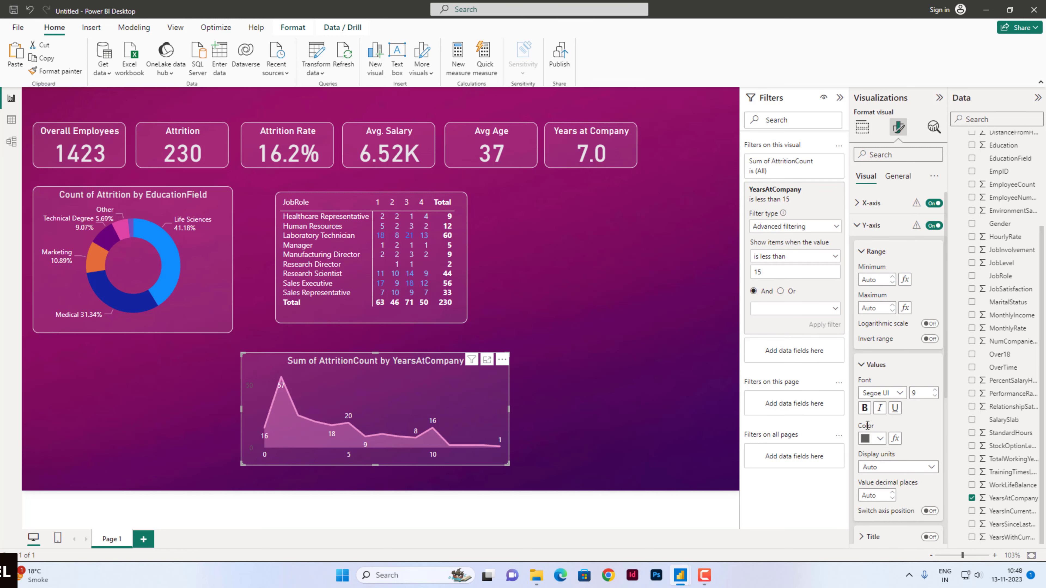
left_click(875, 440)
left_click(872, 270)
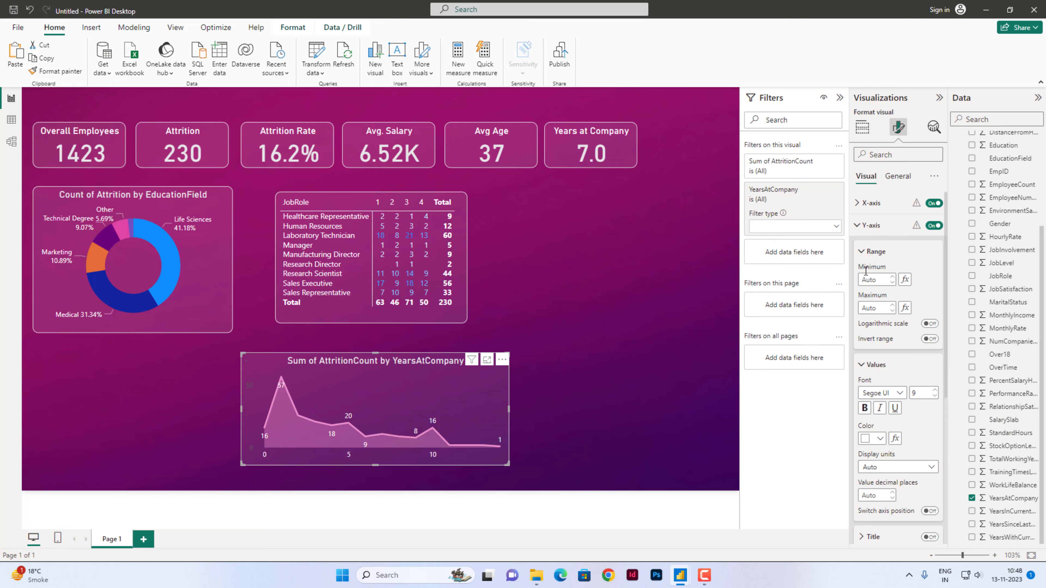
left_click(675, 351)
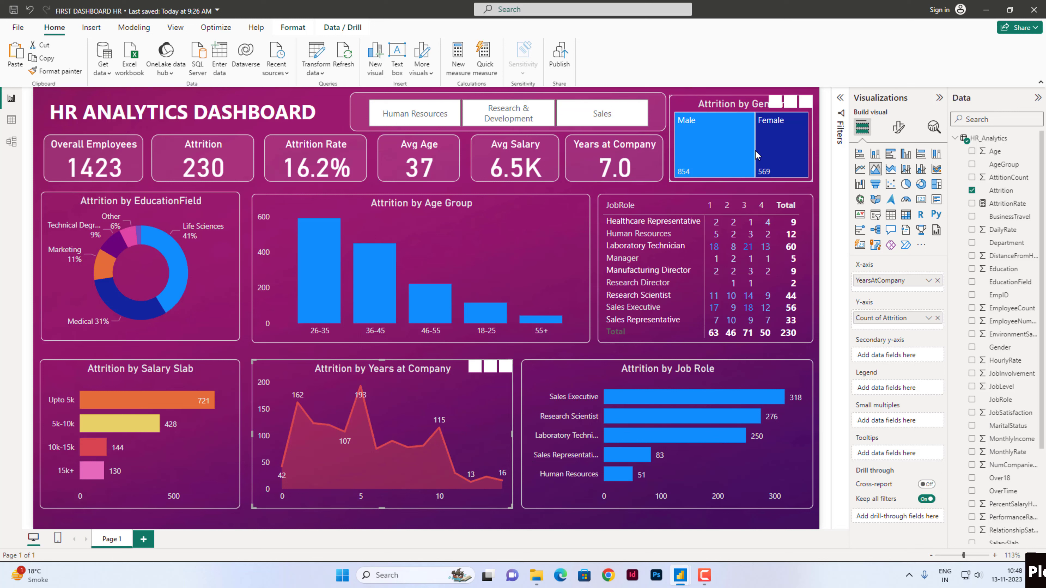
Step: Add a treemap to the free space beside the matrix, with Gender as Details and the sum of AttritionCount as Values
mouse_move(746, 140)
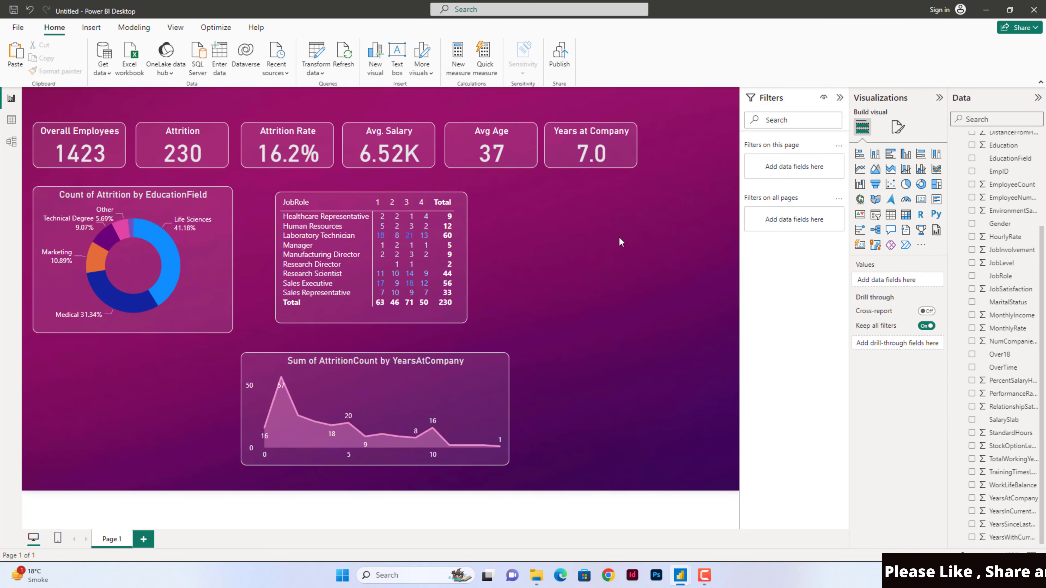
left_click(936, 184)
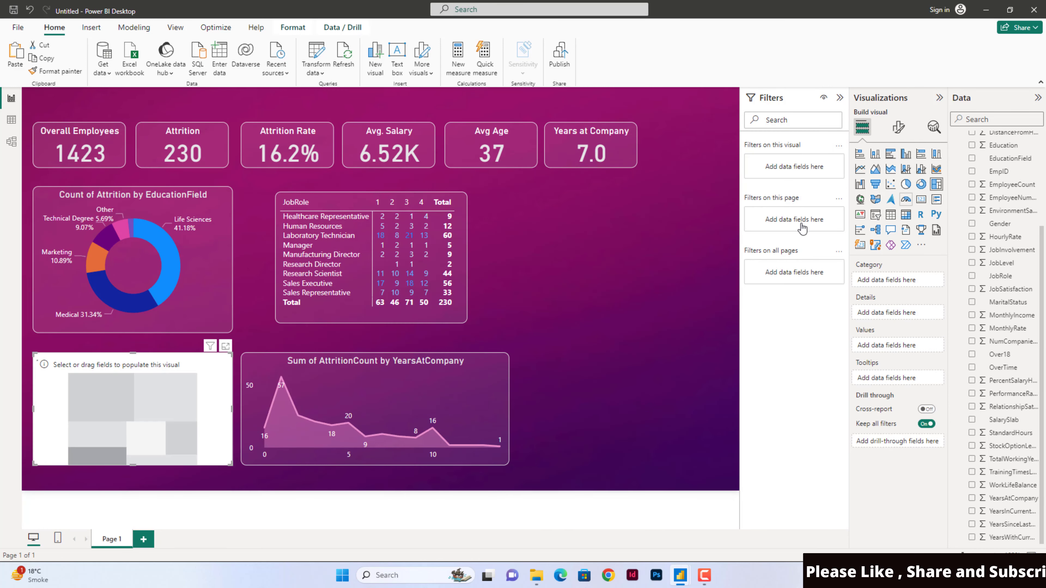
left_click_drag(106, 420, 573, 269)
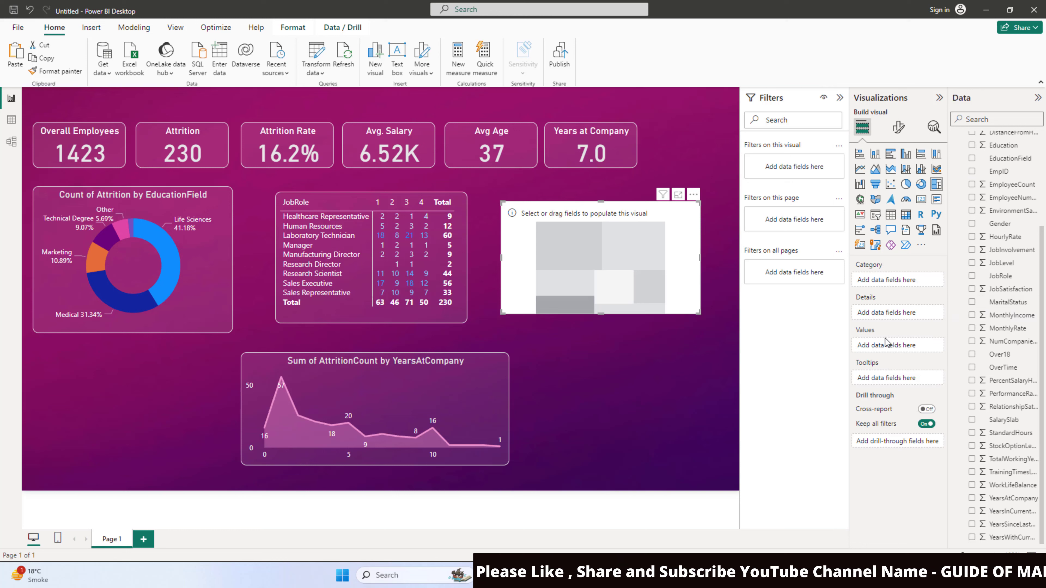
scroll(988, 198, "up", 3)
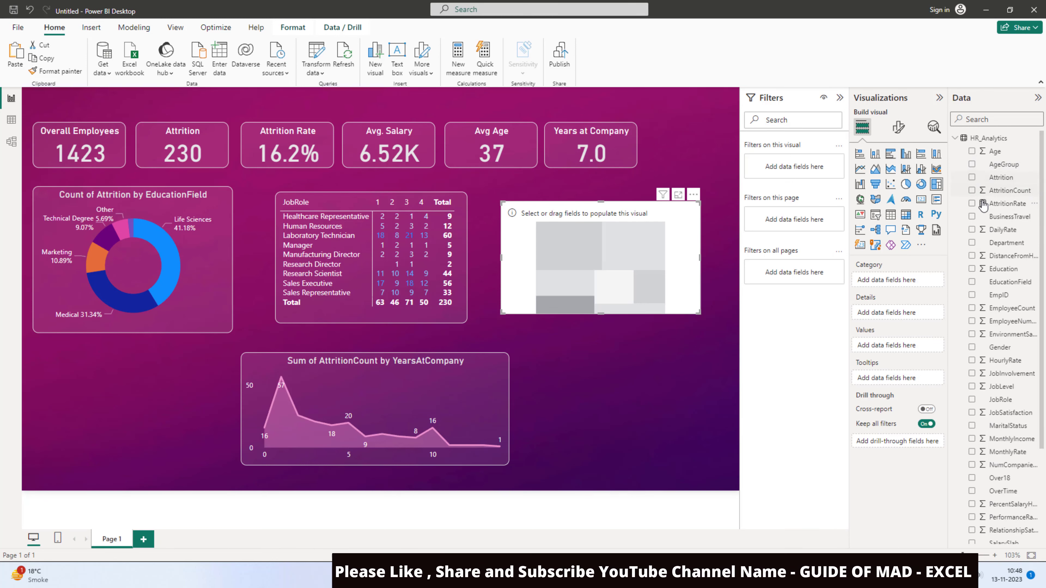
left_click(972, 177)
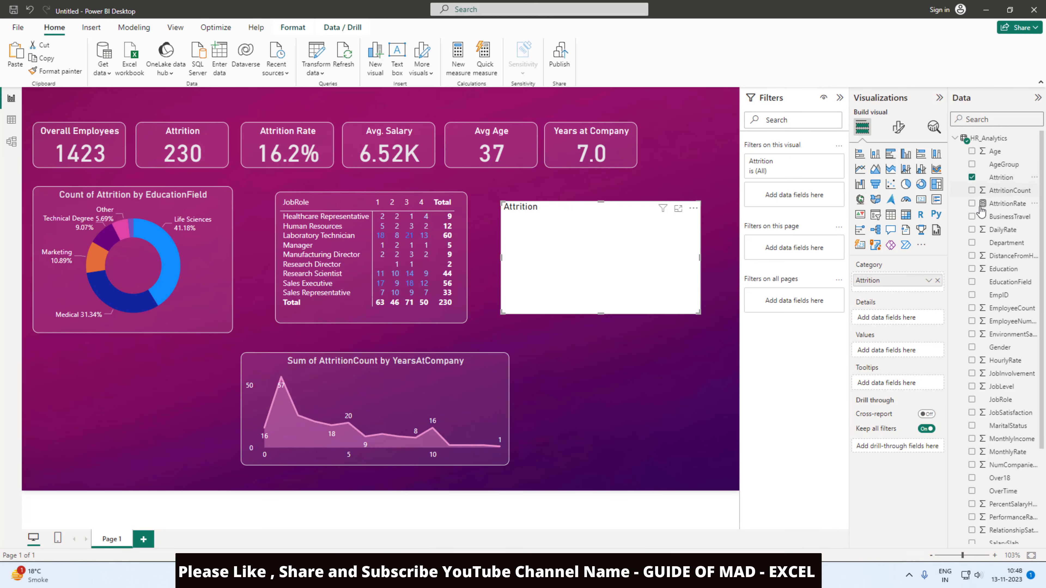
left_click(971, 348)
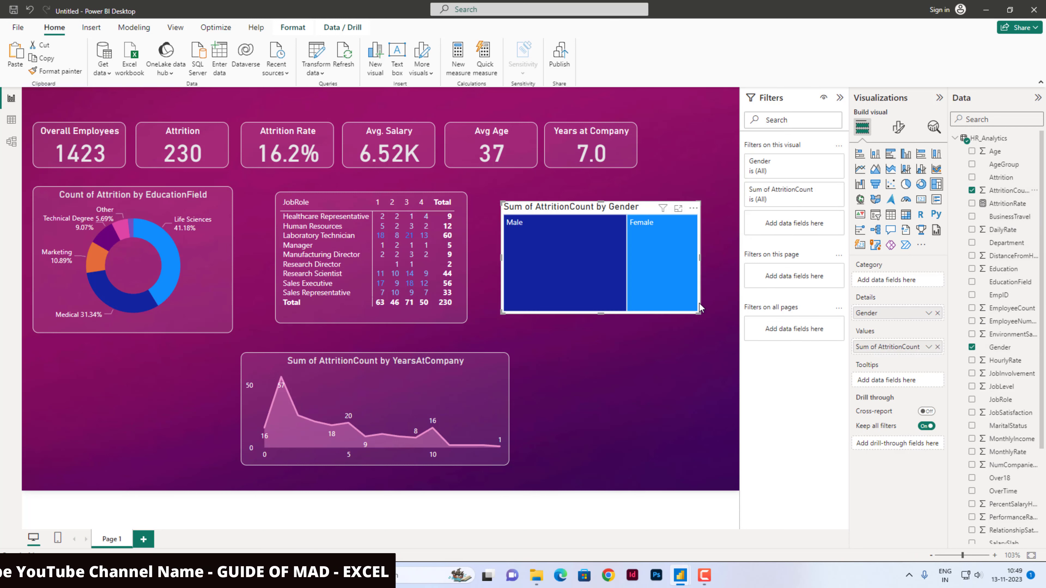
Step: Copy the area chart's formatting onto the gender treemap with the format painter and reduce the treemap's height
mouse_move(571, 286)
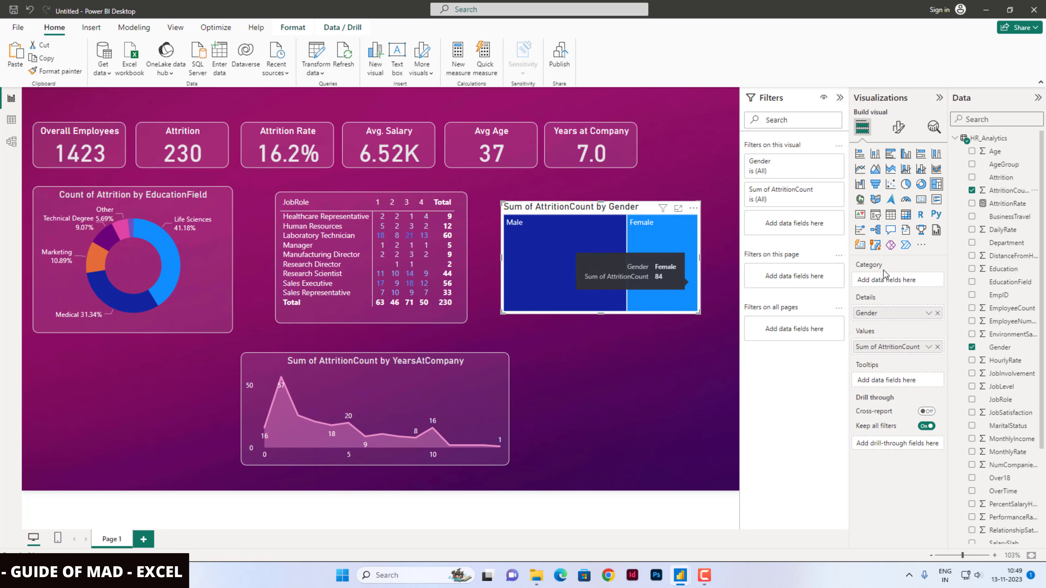
left_click(449, 379)
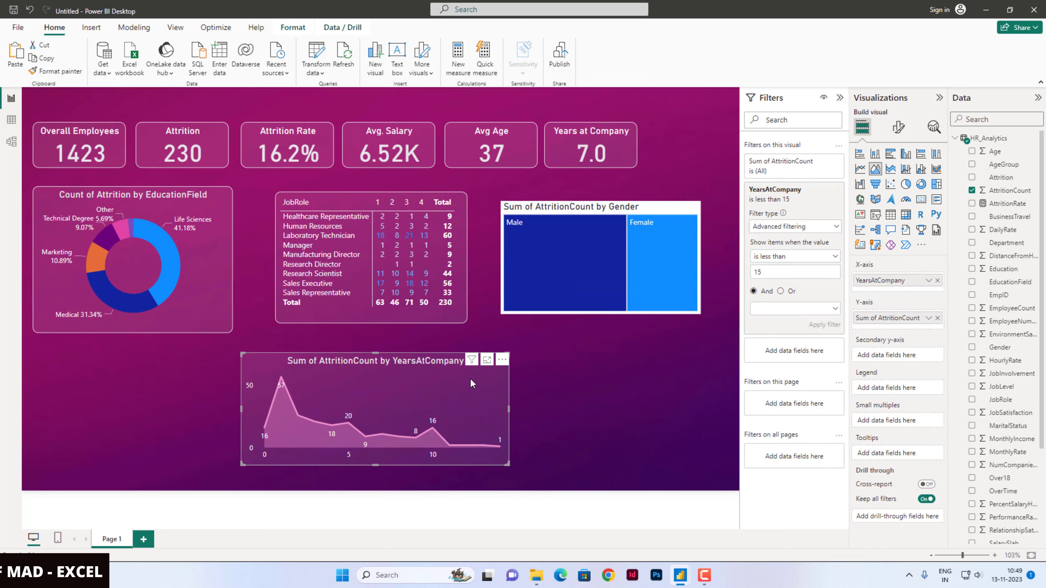
left_click(60, 72)
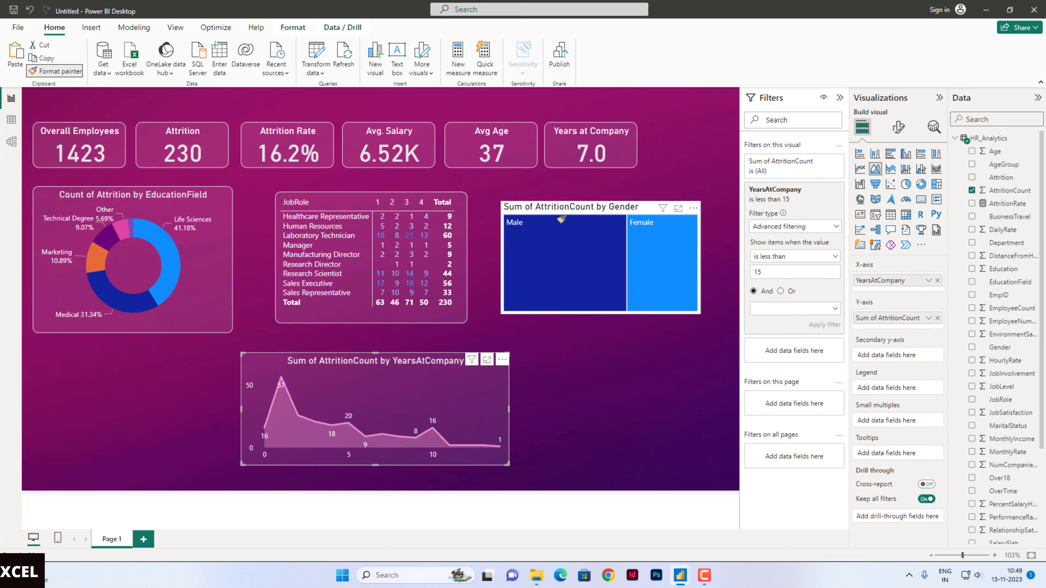
left_click(648, 208)
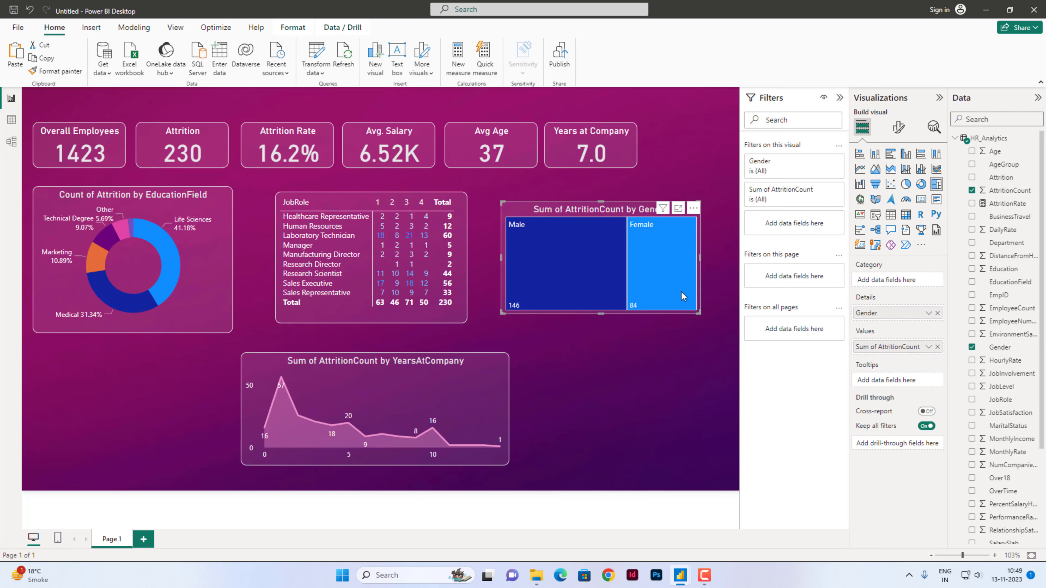
left_click_drag(698, 312, 698, 287)
Step: Check the gender treemap's cross-filtering of the other visuals by selecting its Male and Female segments
left_click(554, 268)
left_click(670, 268)
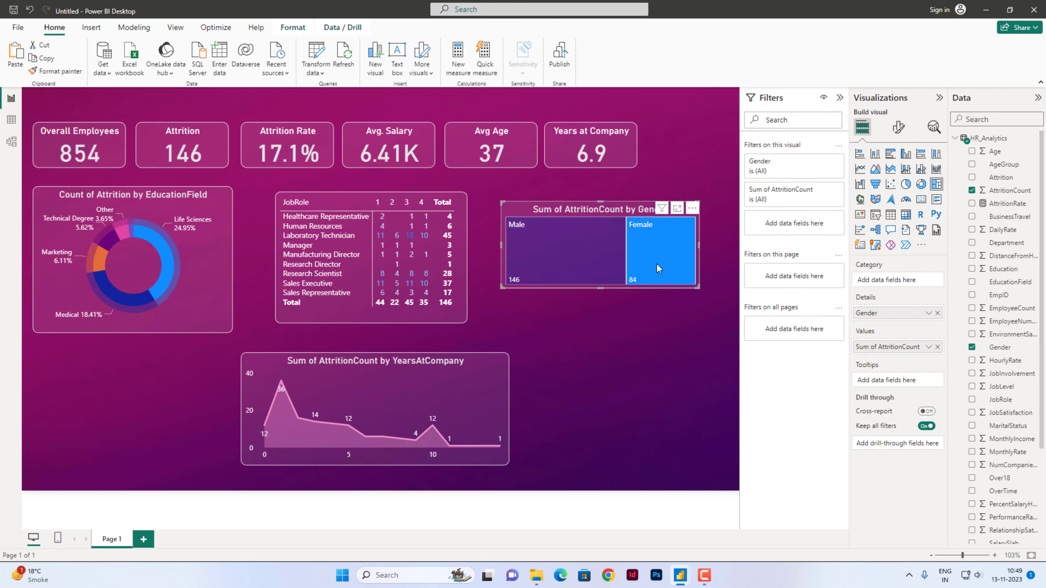
left_click(590, 258)
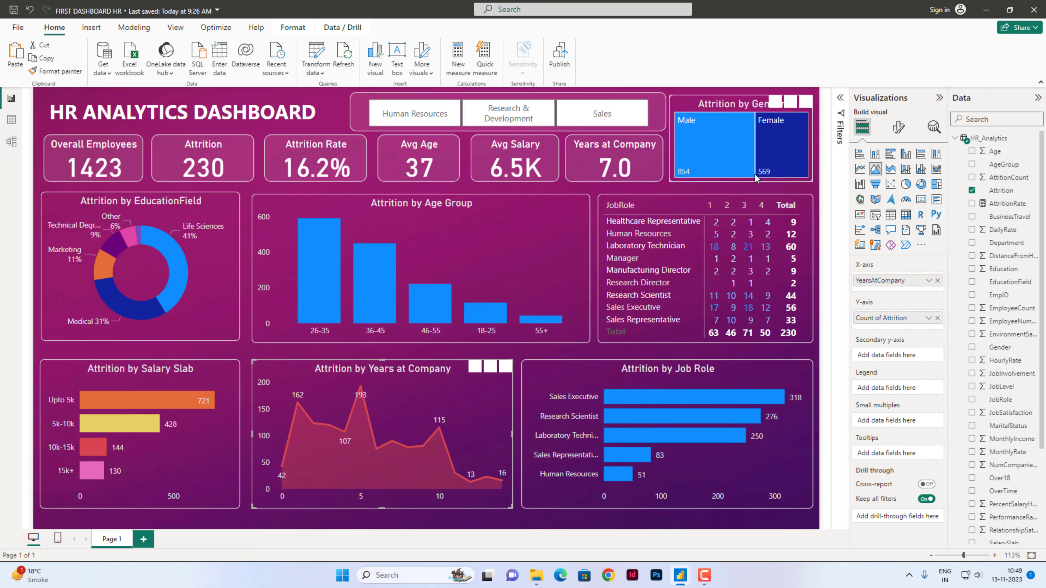